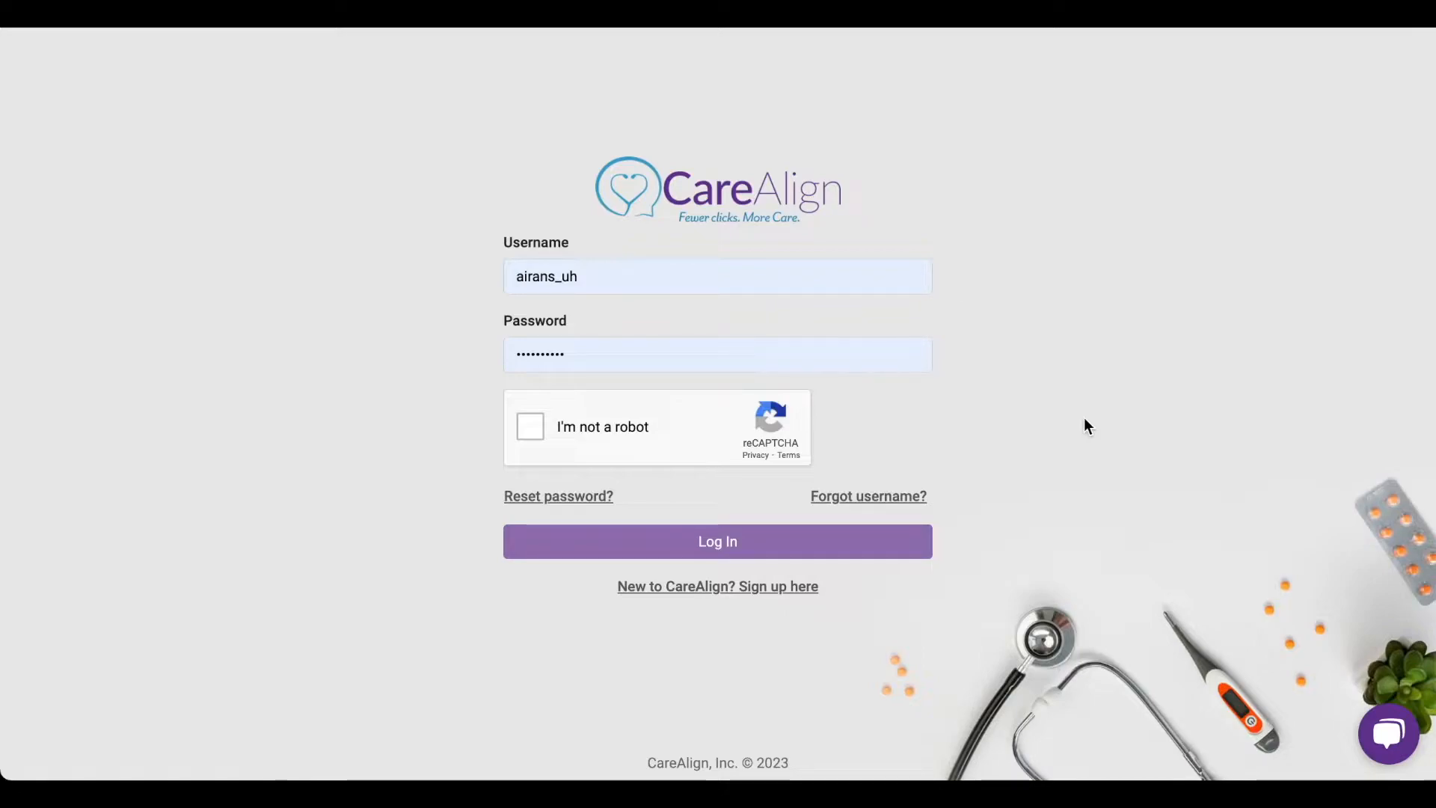
- Complete the reCAPTCHA check and log in with the prefilled credentials
{"action": "left_click", "coordinate": [525, 433]}
{"action": "left_click", "coordinate": [773, 546]}
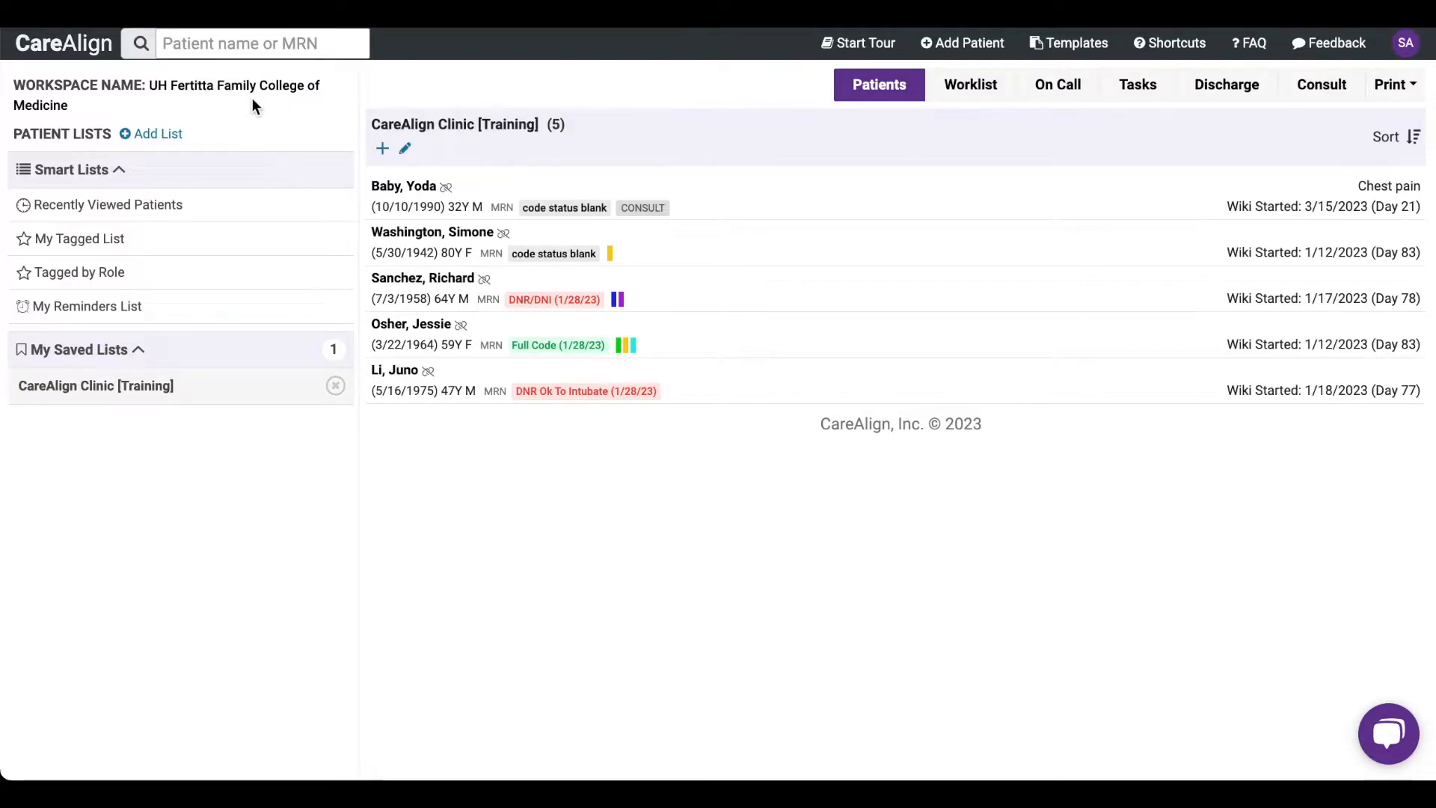
- Search the existing patient lists for "LIC Standardized Patients", then clear the search
{"action": "left_click", "coordinate": [171, 136]}
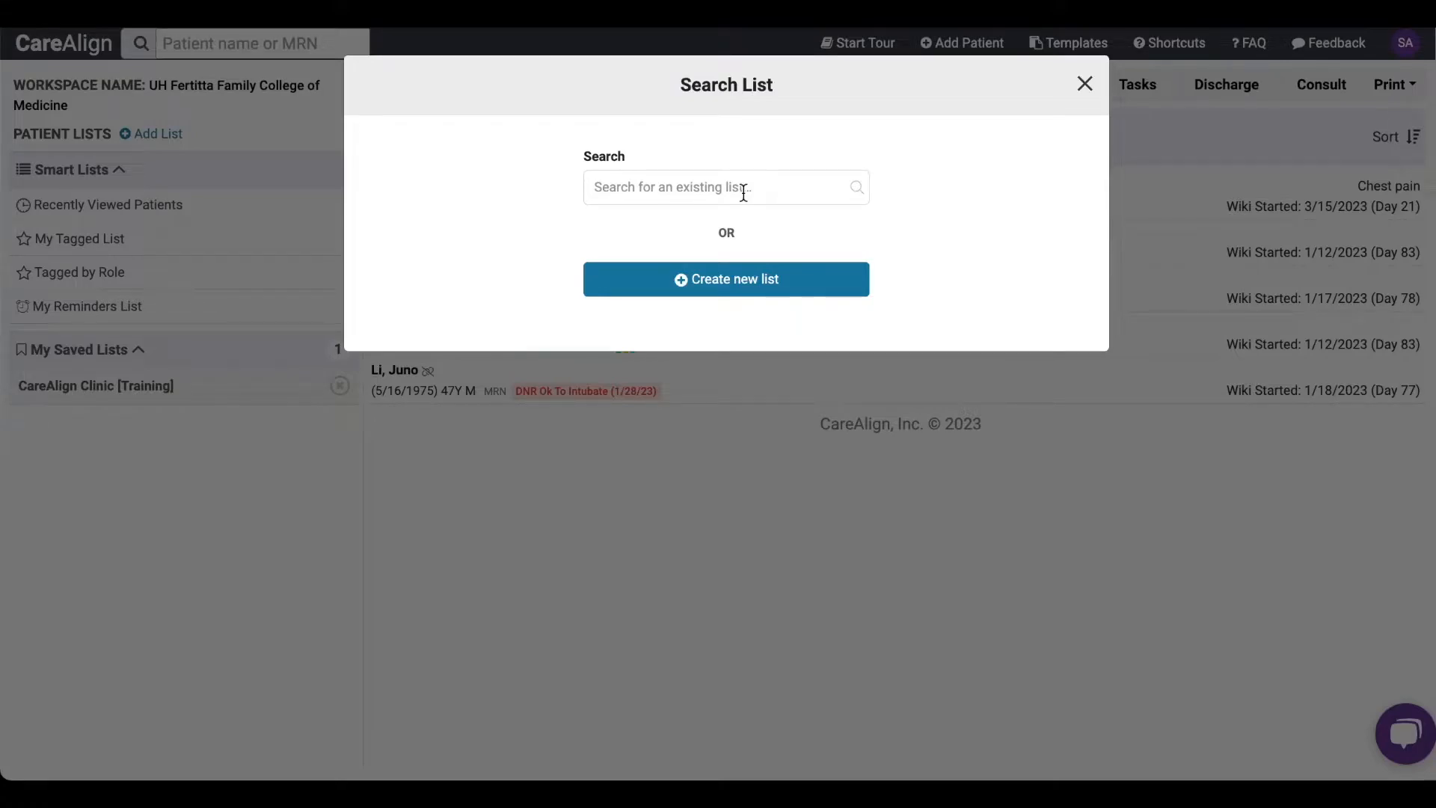
{"action": "left_click", "coordinate": [671, 191]}
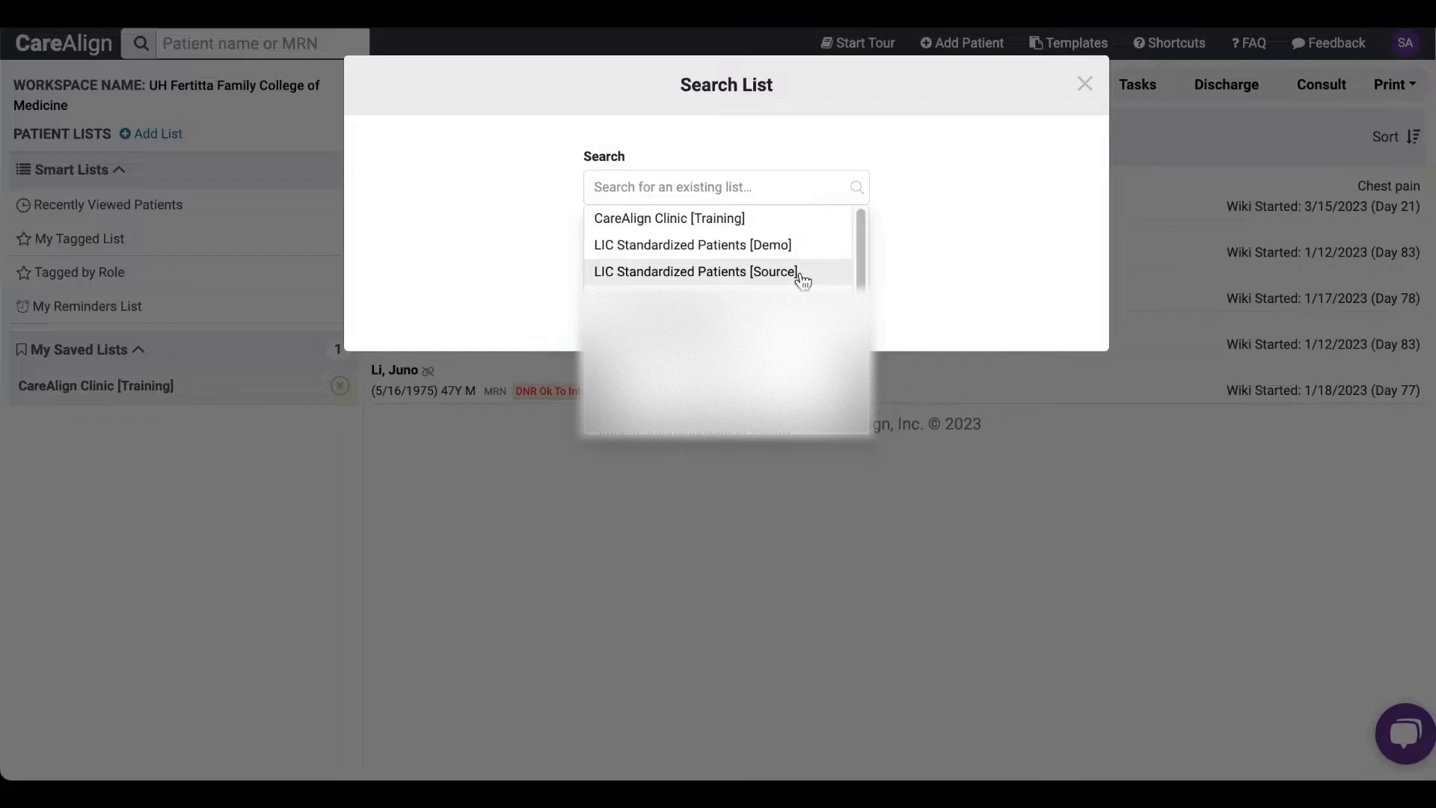
{"action": "left_click", "coordinate": [776, 159]}
{"action": "left_click", "coordinate": [697, 189]}
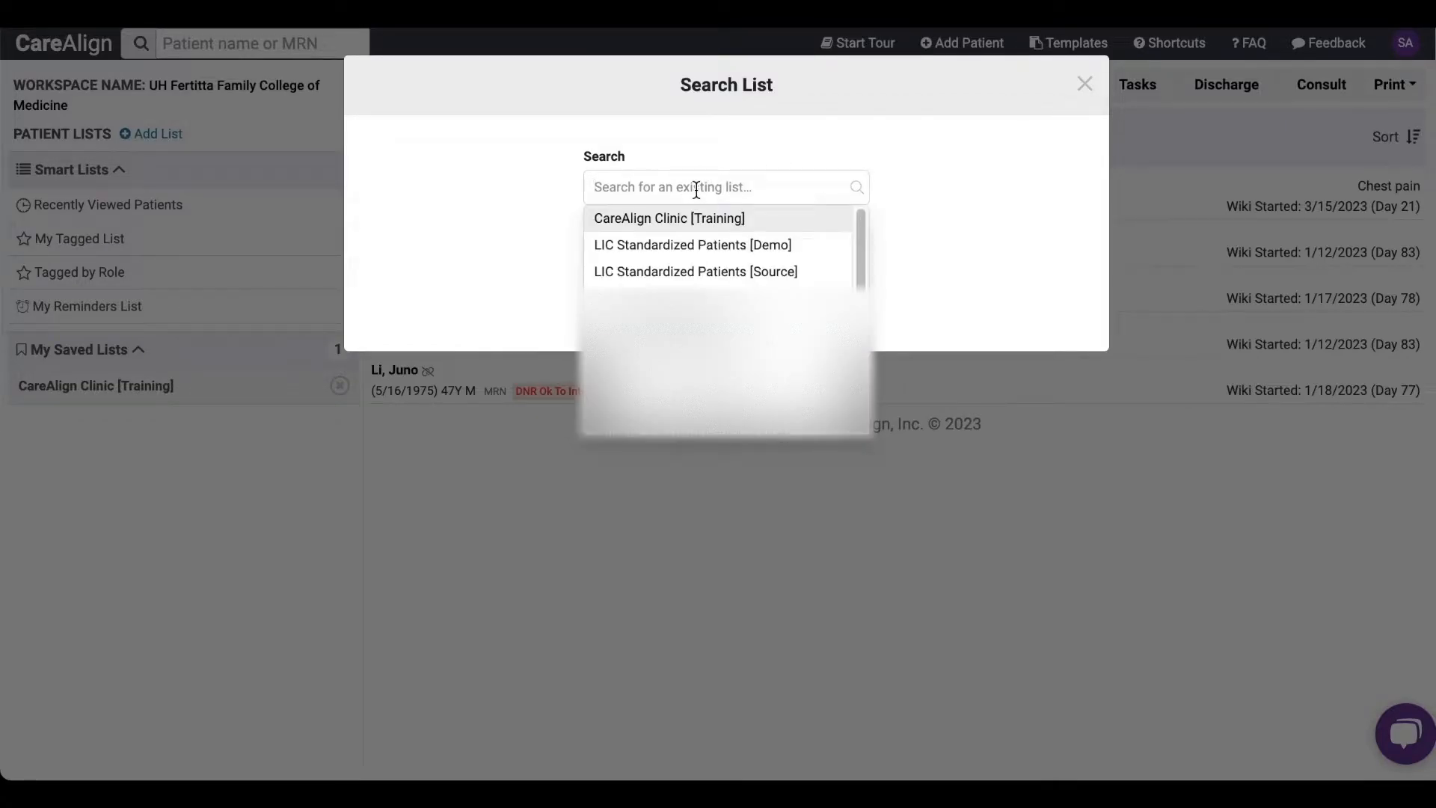
{"action": "type", "text": "LIC"}
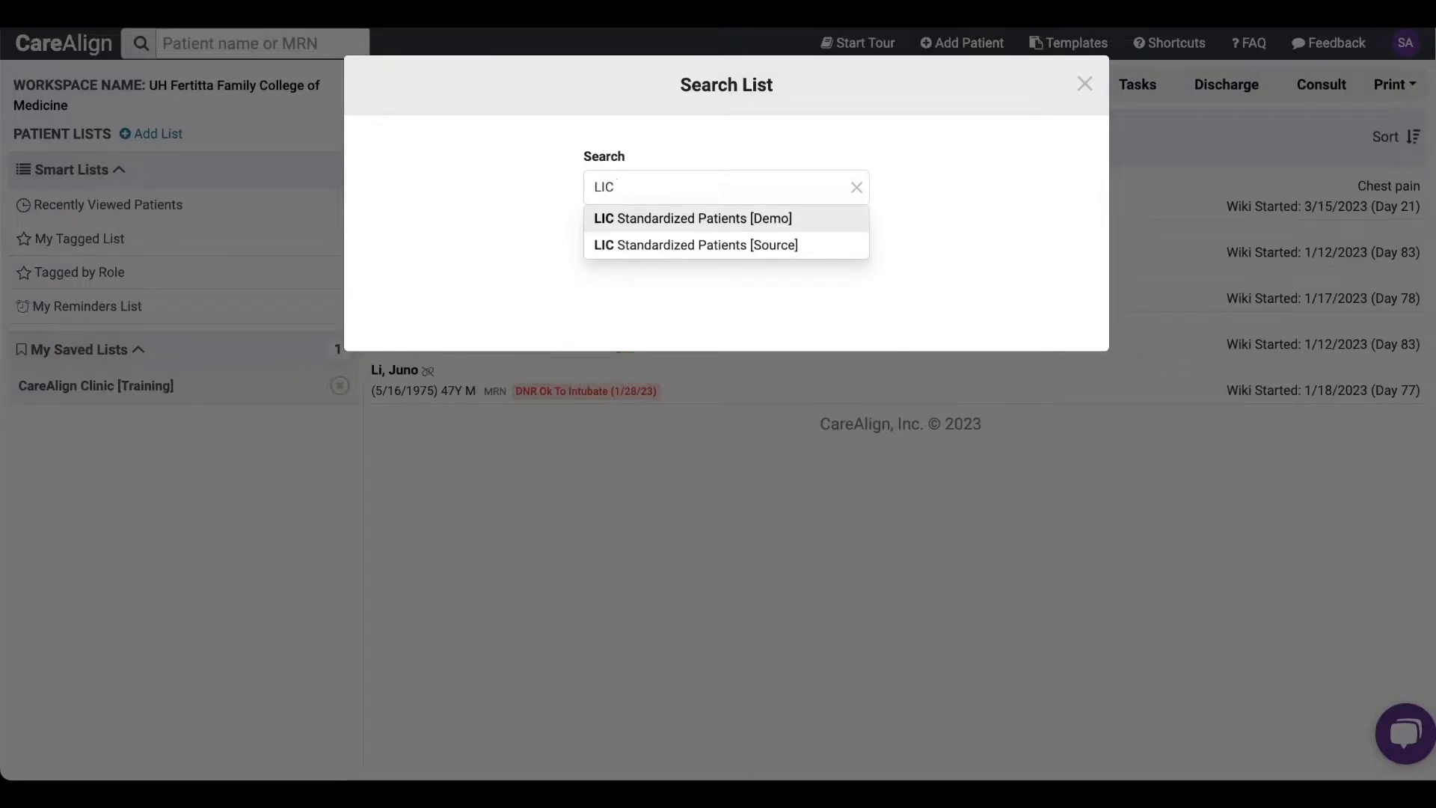
{"action": "type", "text": " Standardized Patients"}
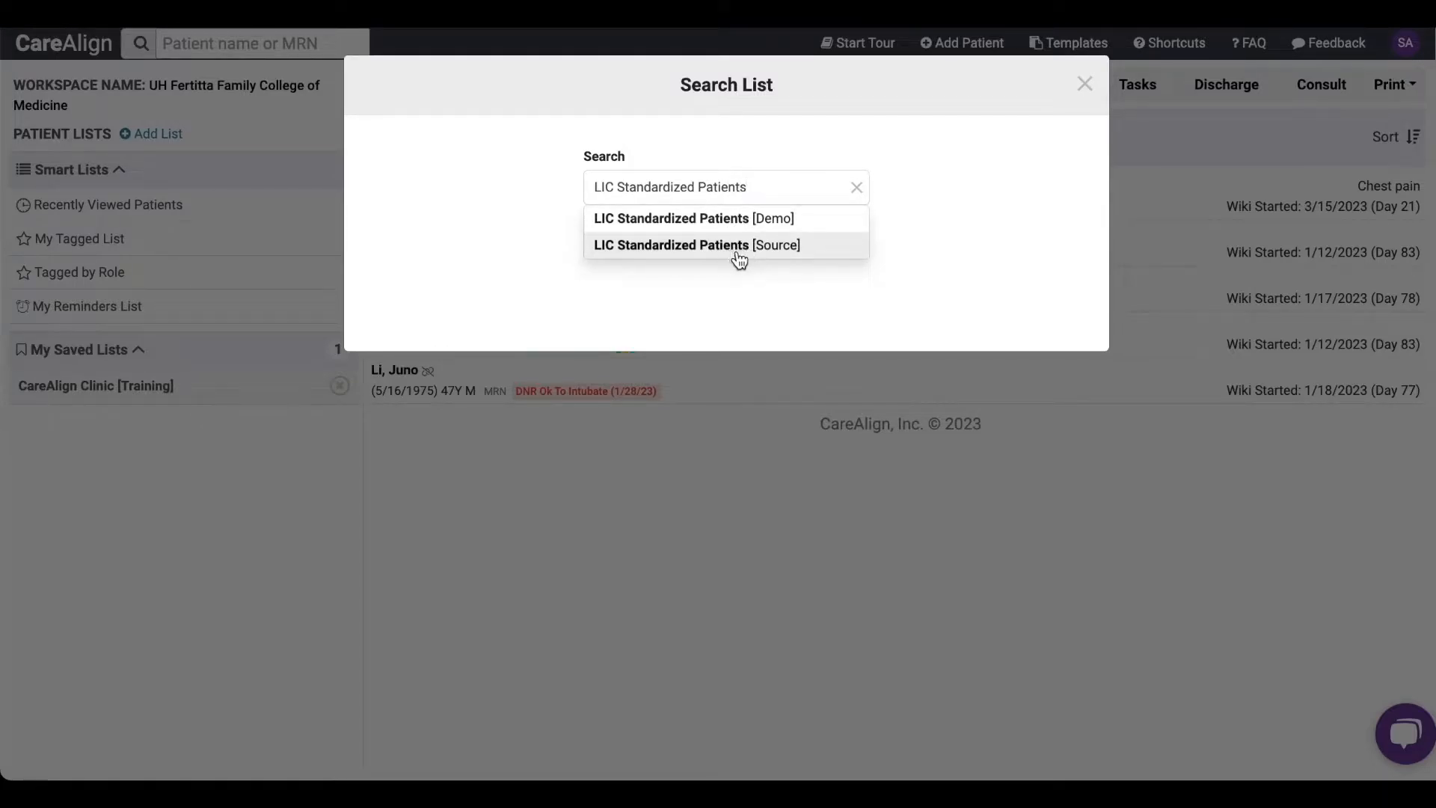
{"action": "triple_click", "coordinate": [766, 187]}
{"action": "key", "text": "BackSpace"}
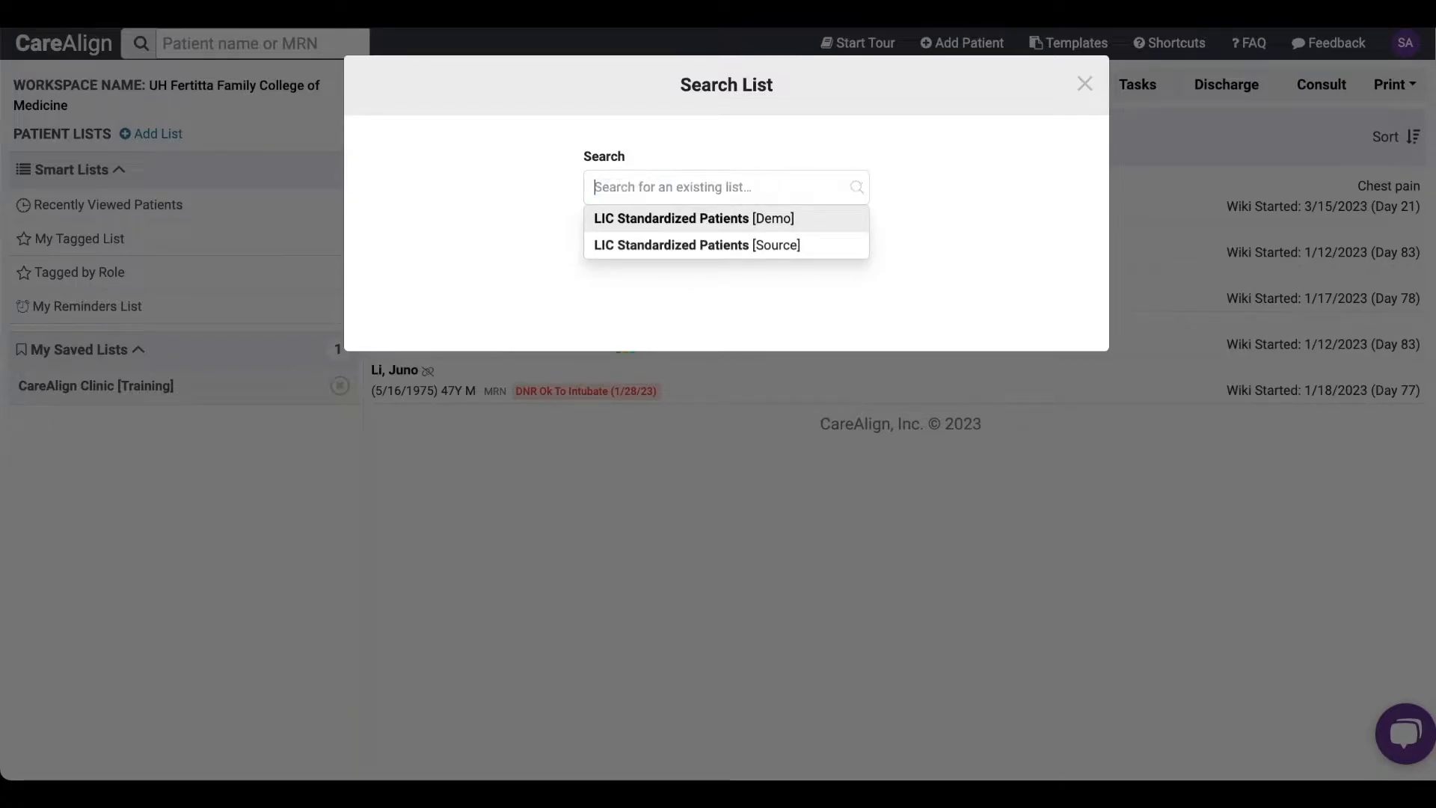
{"action": "left_click", "coordinate": [956, 183]}
- Search for a list called "Standardized patients Source List" and start a new list from that name
{"action": "left_click", "coordinate": [631, 190]}
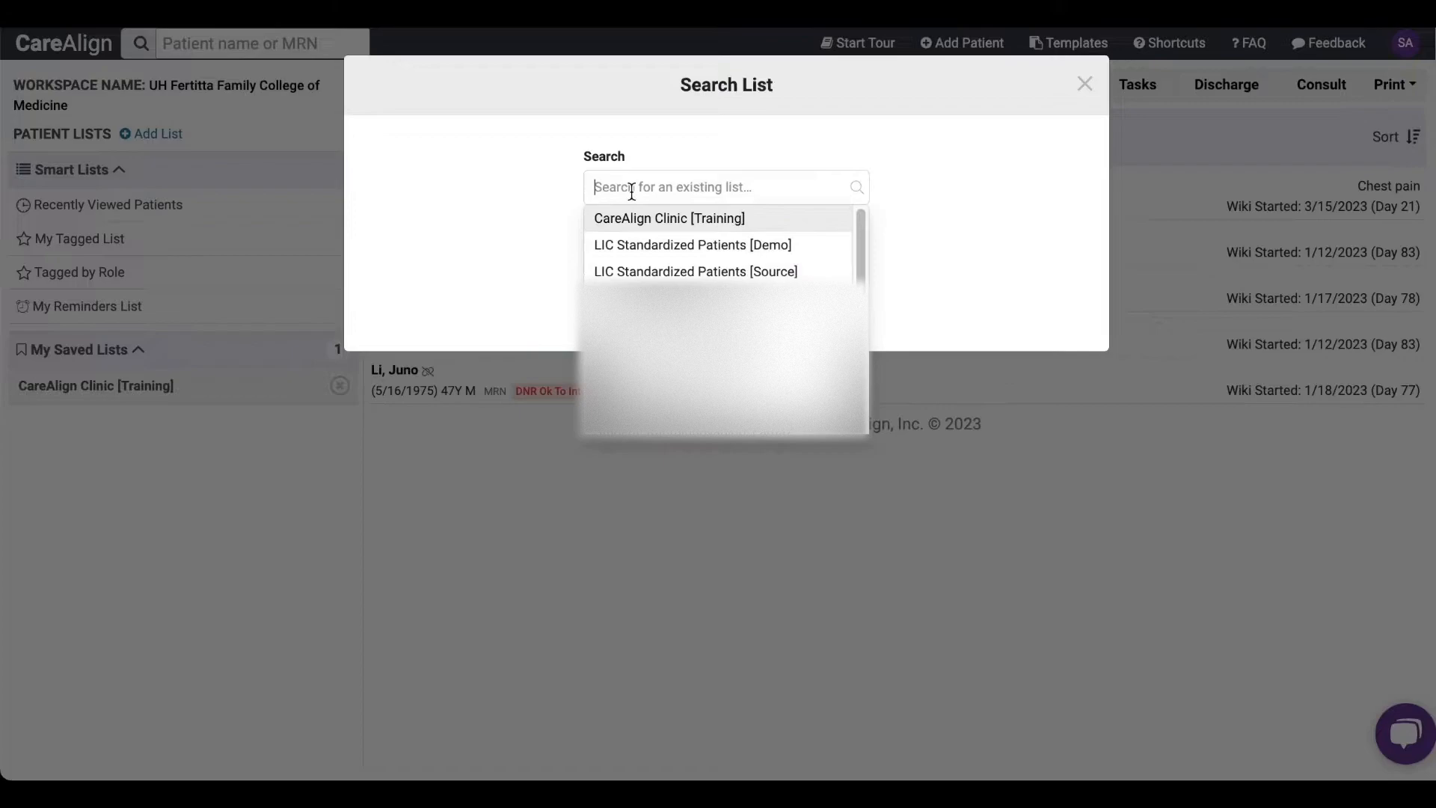
{"action": "type", "text": "Standardized patients Source LIst"}
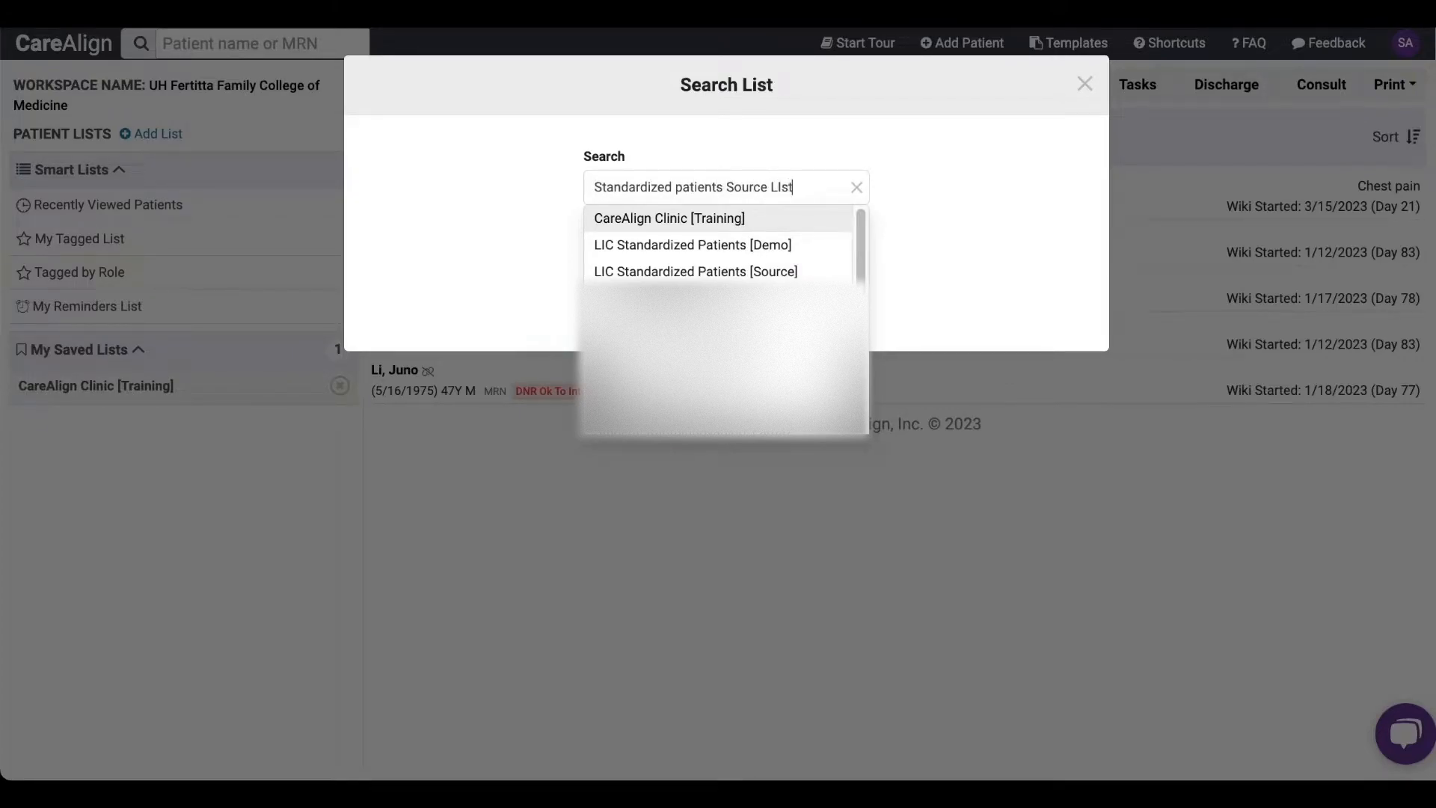
{"action": "key", "text": "BackSpace"}
{"action": "key", "text": "BackSpace"}
{"action": "key", "text": "BackSpace"}
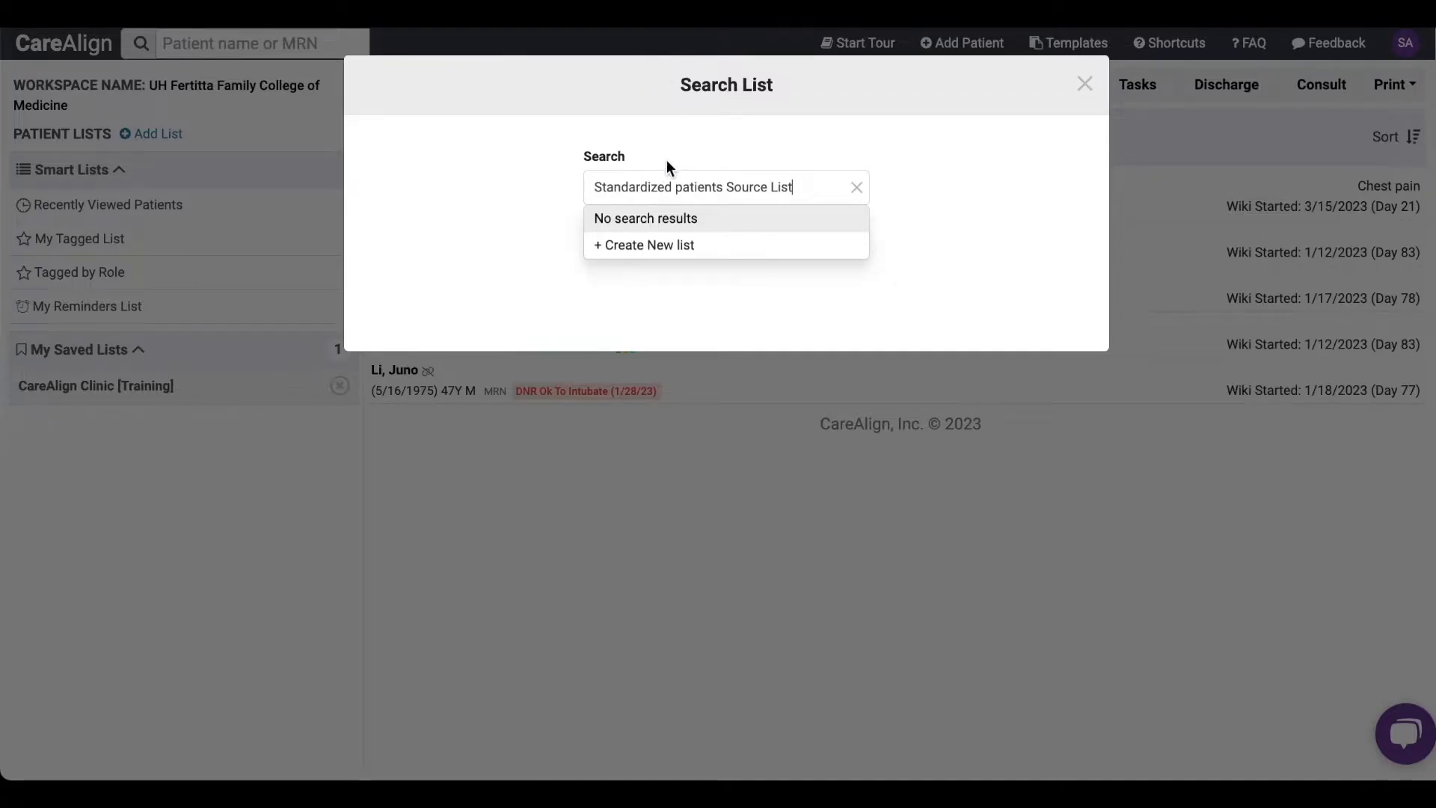
{"action": "left_click", "coordinate": [680, 247]}
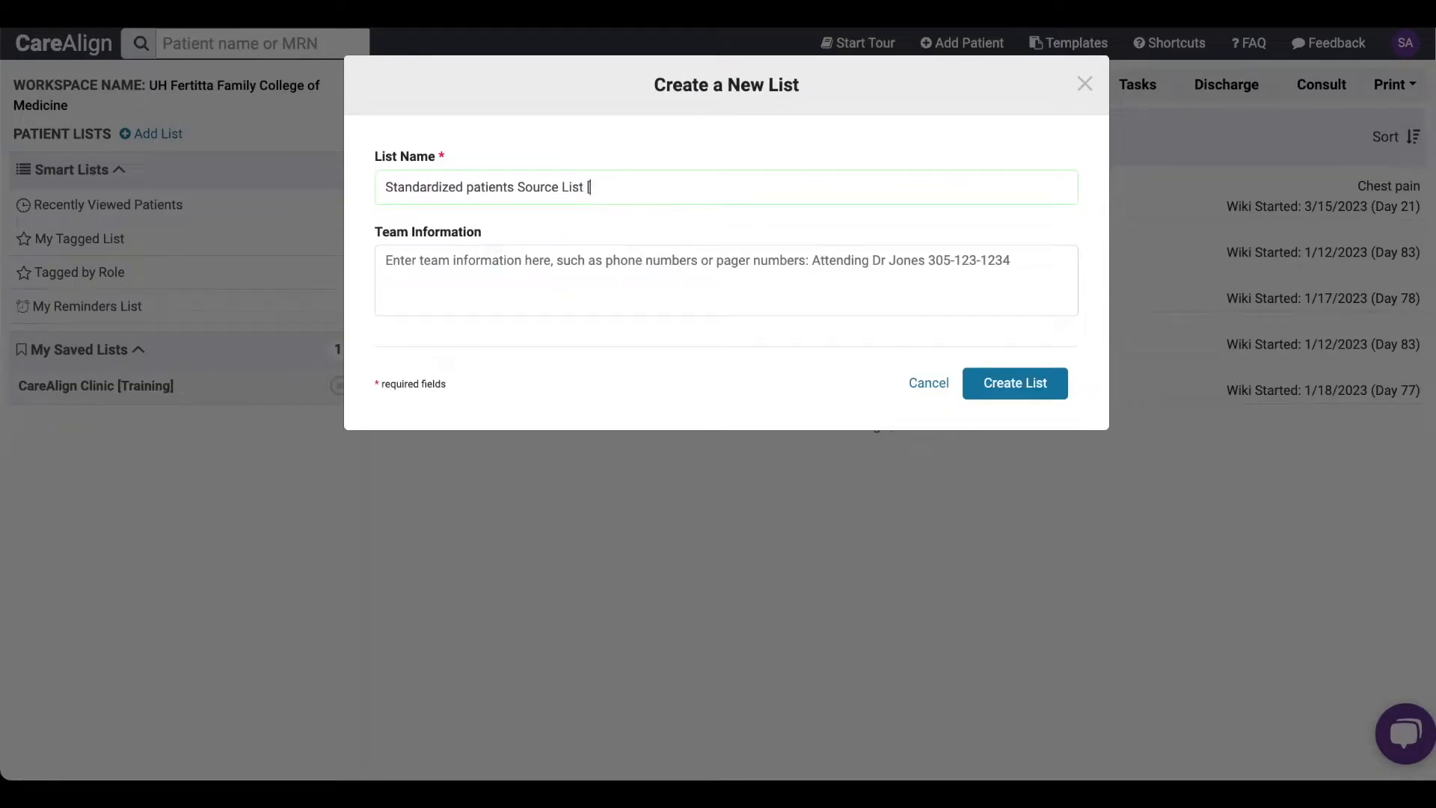
- Put square brackets around Source so the name reads "Standardized patients [Source] List", and create the list
{"action": "type", "text": "[Sour"}
{"action": "key", "text": "BackSpace"}
{"action": "key", "text": "BackSpace"}
{"action": "key", "text": "BackSpace"}
{"action": "key", "text": "BackSpace"}
{"action": "left_click", "coordinate": [517, 187]}
{"action": "type", "text": "]"}
{"action": "left_click", "coordinate": [1011, 398]}
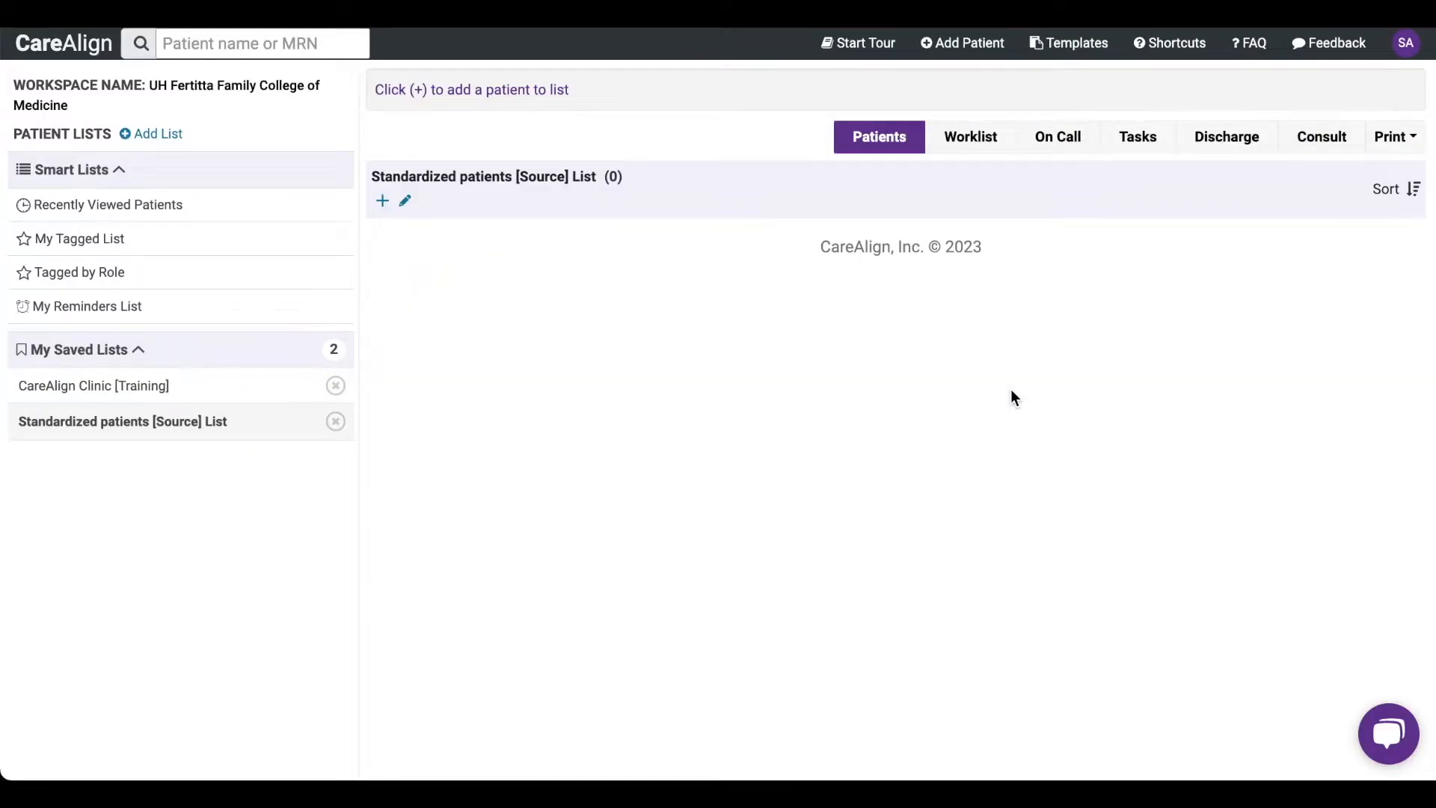
- Find the existing list LIC Standardized Patients [Demo] by searching for "demo" and add it to the saved lists
{"action": "left_click", "coordinate": [157, 136]}
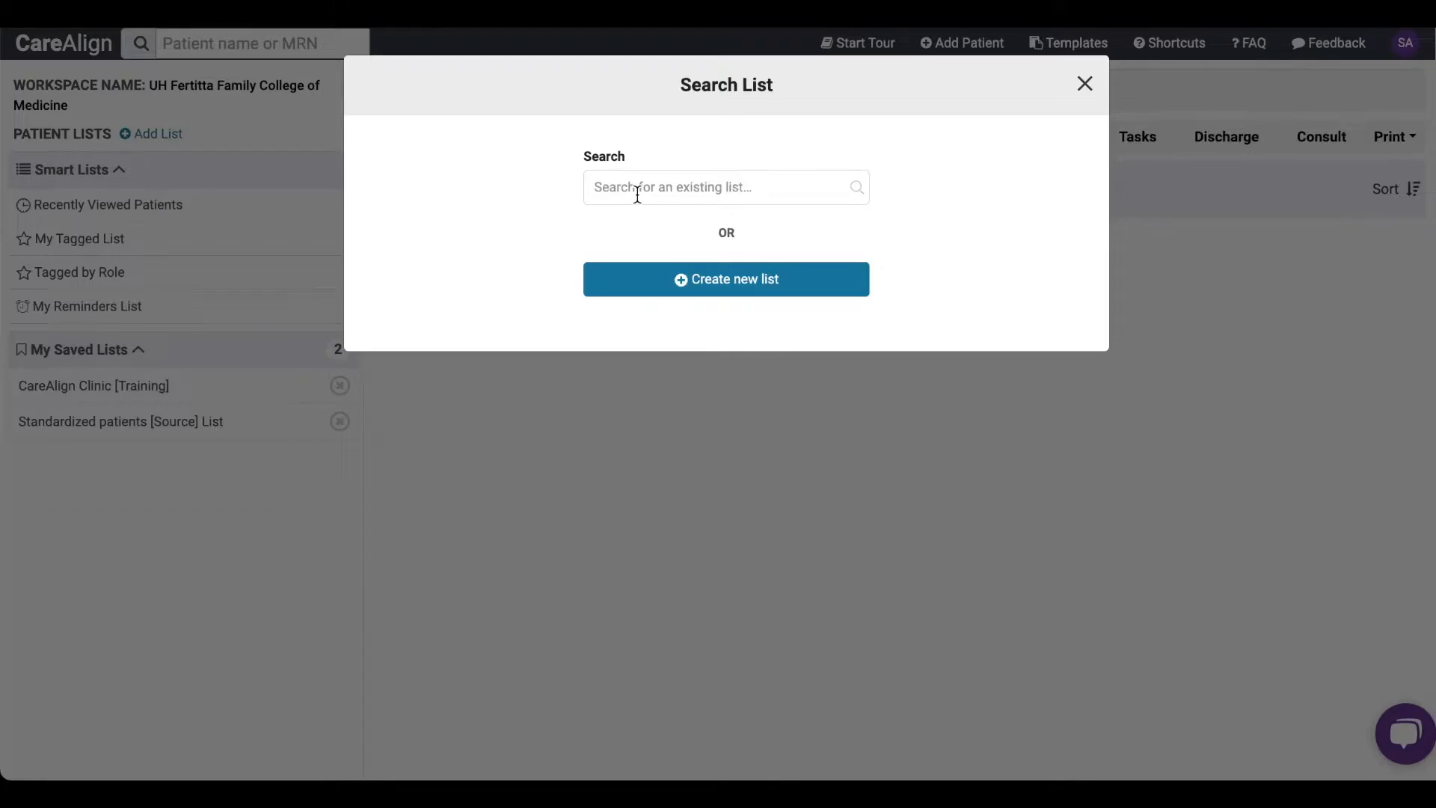
{"action": "left_click", "coordinate": [638, 194]}
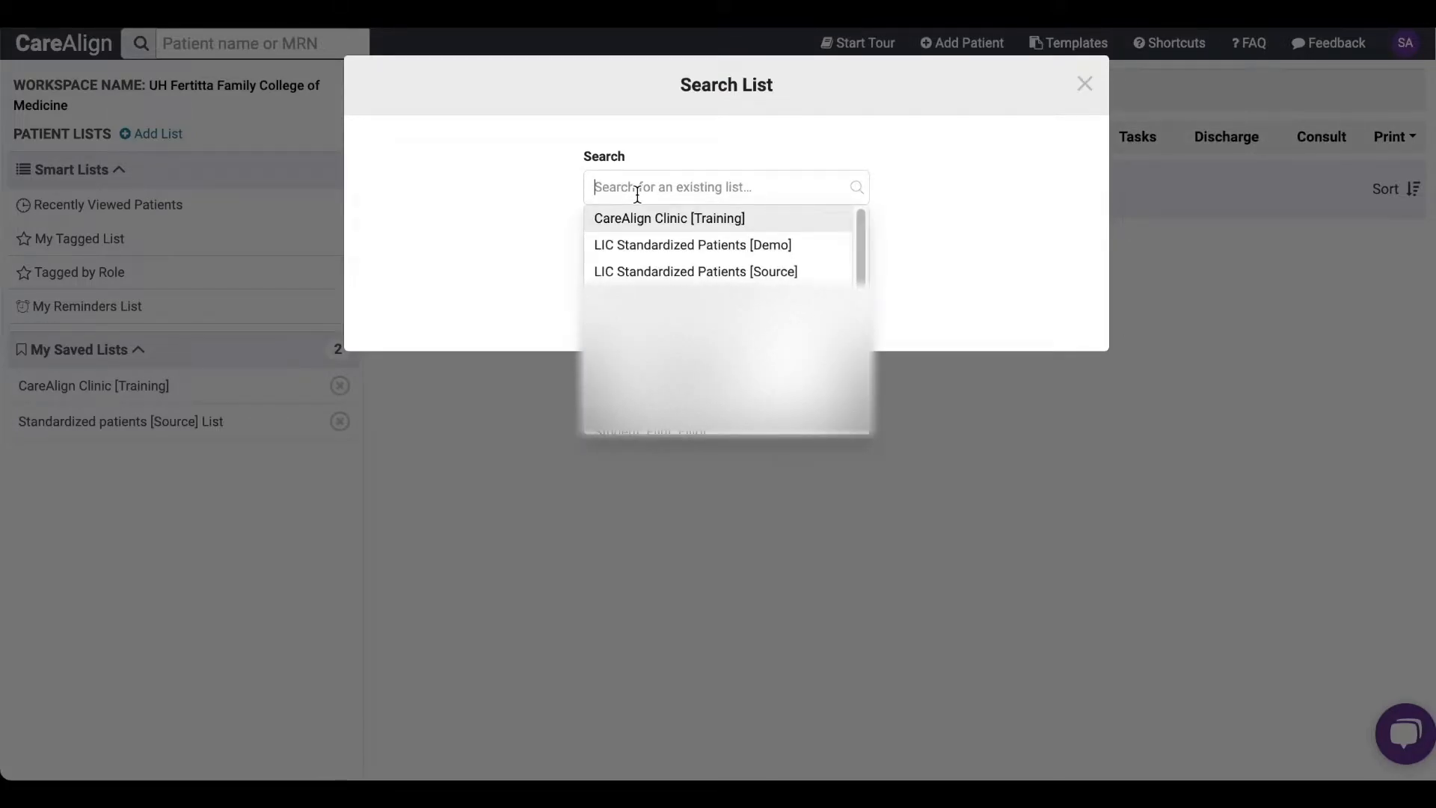
{"action": "type", "text": "demo"}
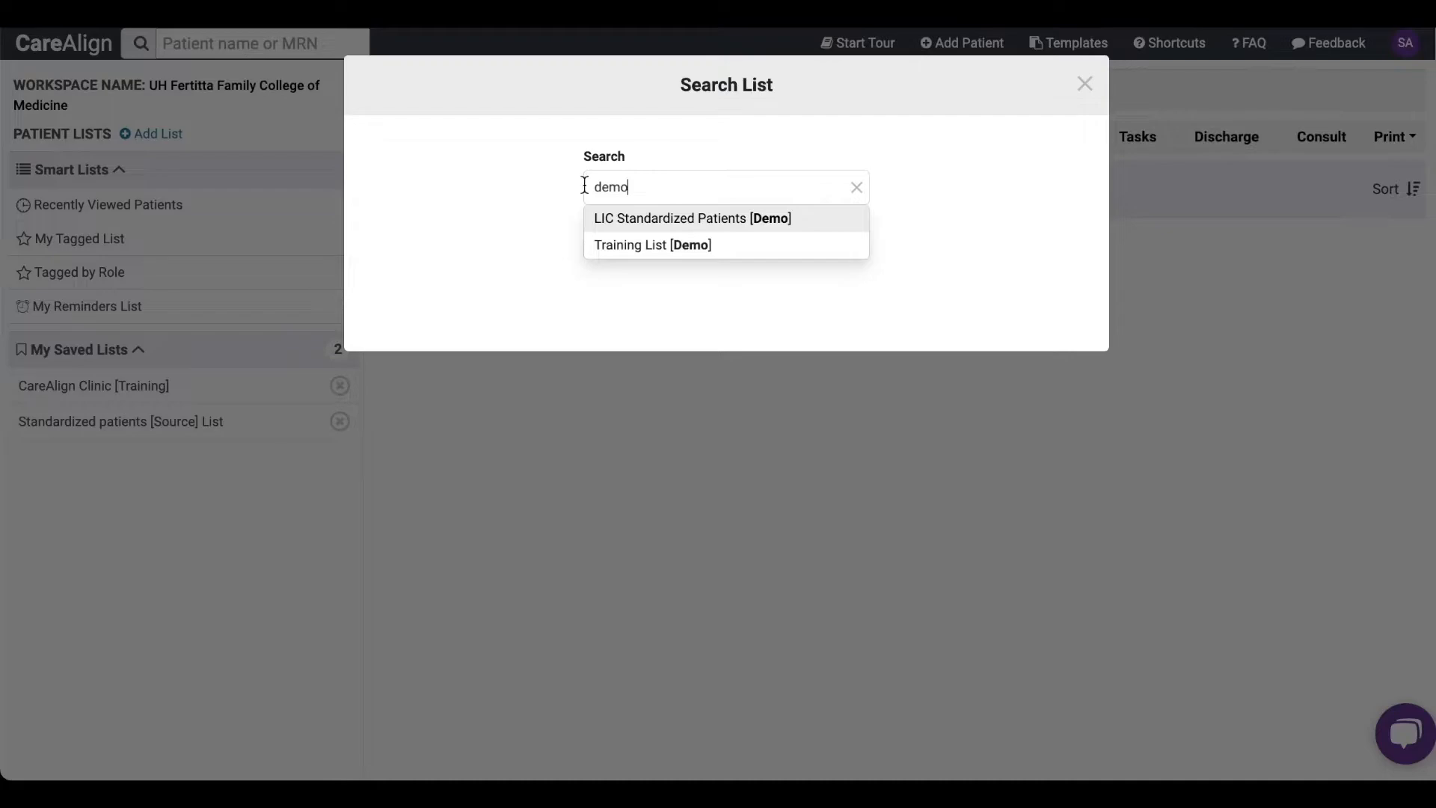
{"action": "left_click", "coordinate": [619, 226]}
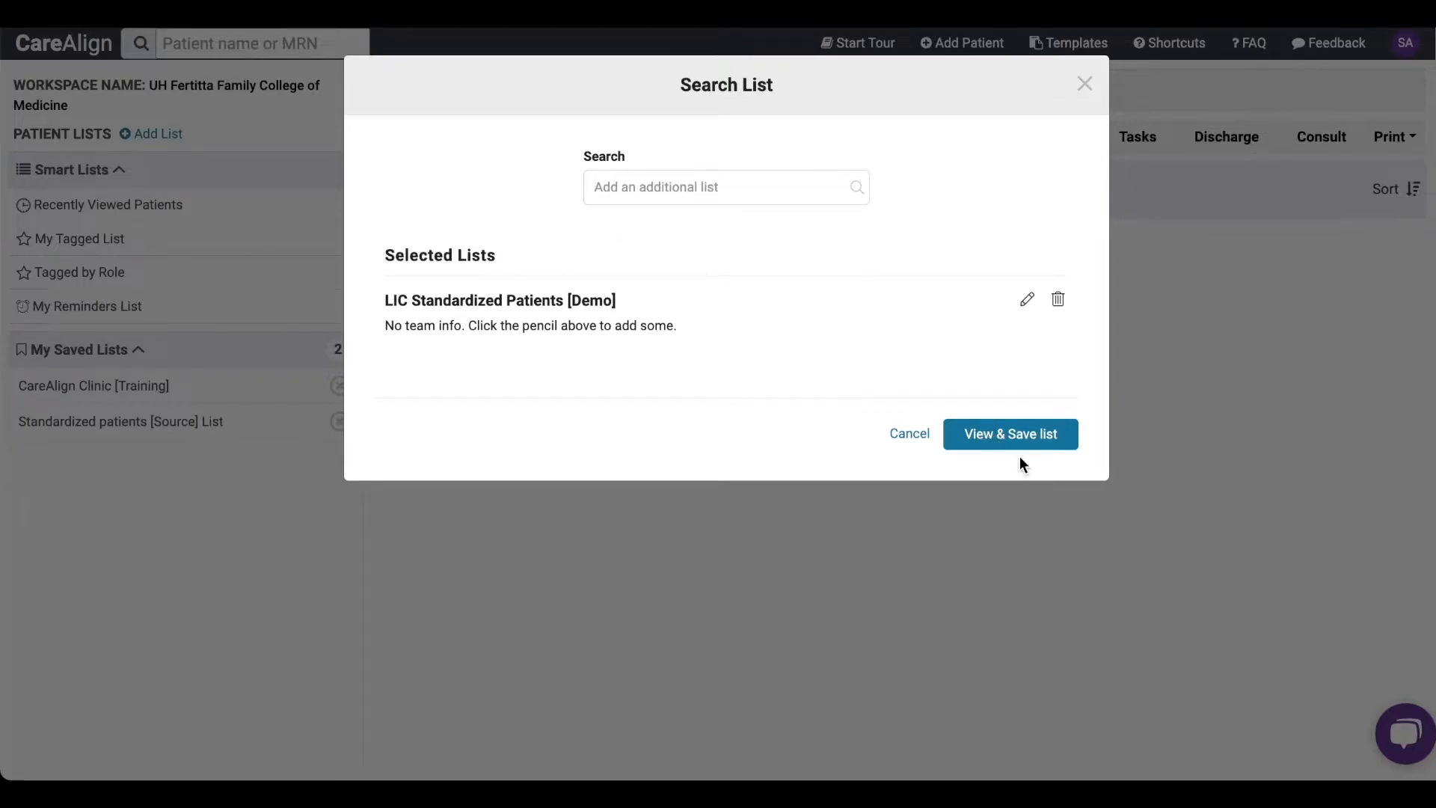
{"action": "left_click", "coordinate": [1000, 437]}
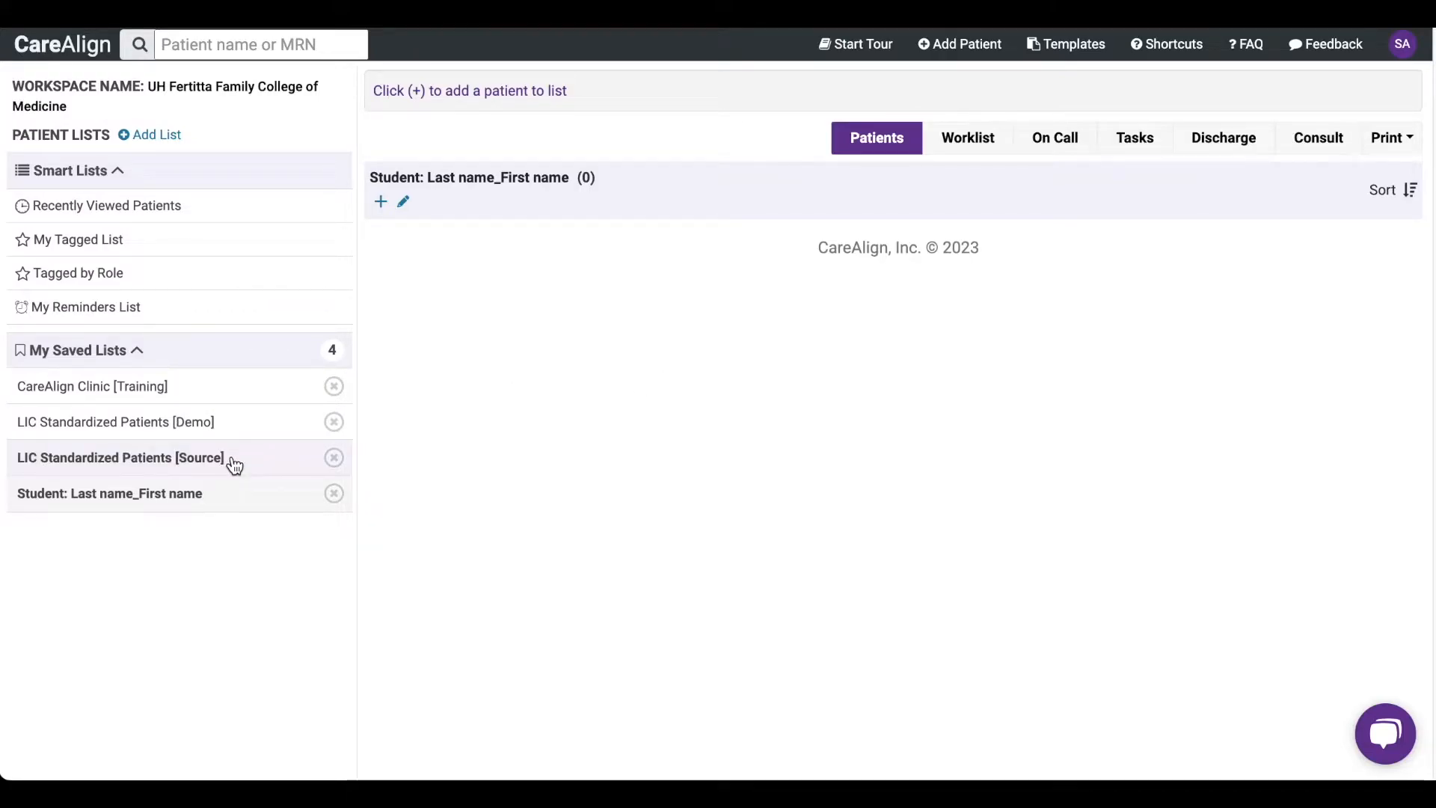
- In the LIC Standardized Patients [Source] list, check for an existing record using the new patient's last and first name
{"action": "left_click", "coordinate": [234, 464]}
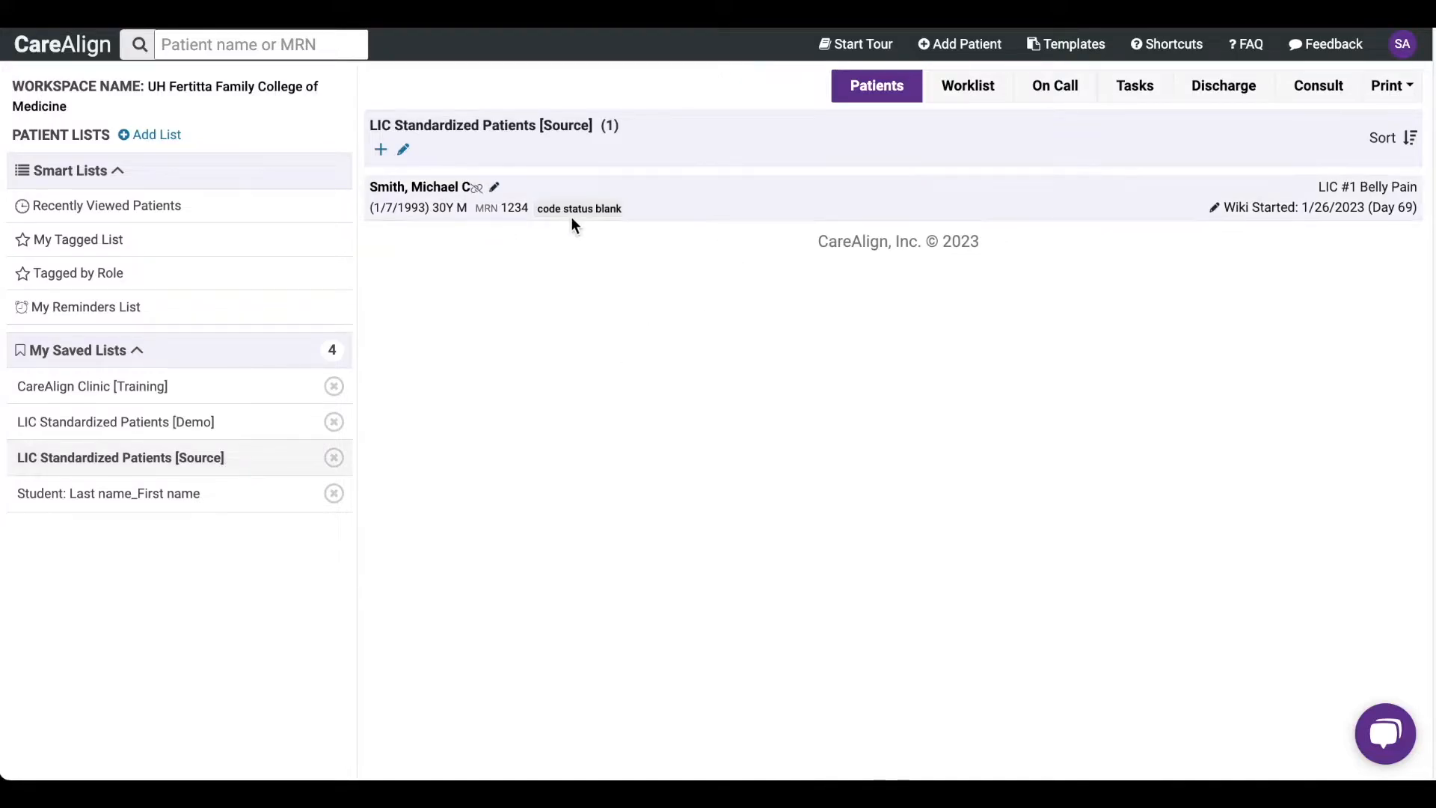
{"action": "left_click", "coordinate": [381, 151]}
{"action": "left_click", "coordinate": [382, 167]}
{"action": "key", "text": "Tab"}
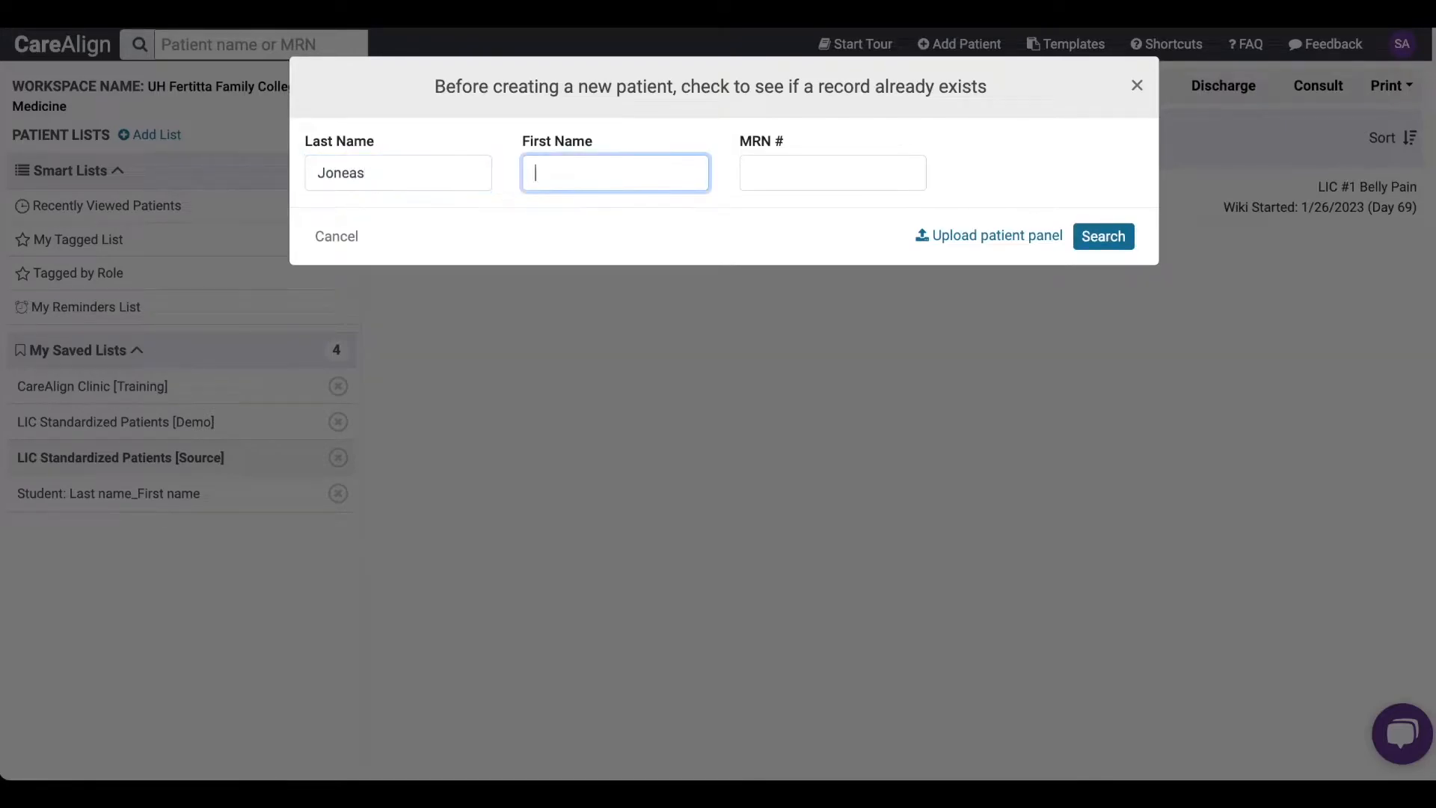
{"action": "key", "text": "Return"}
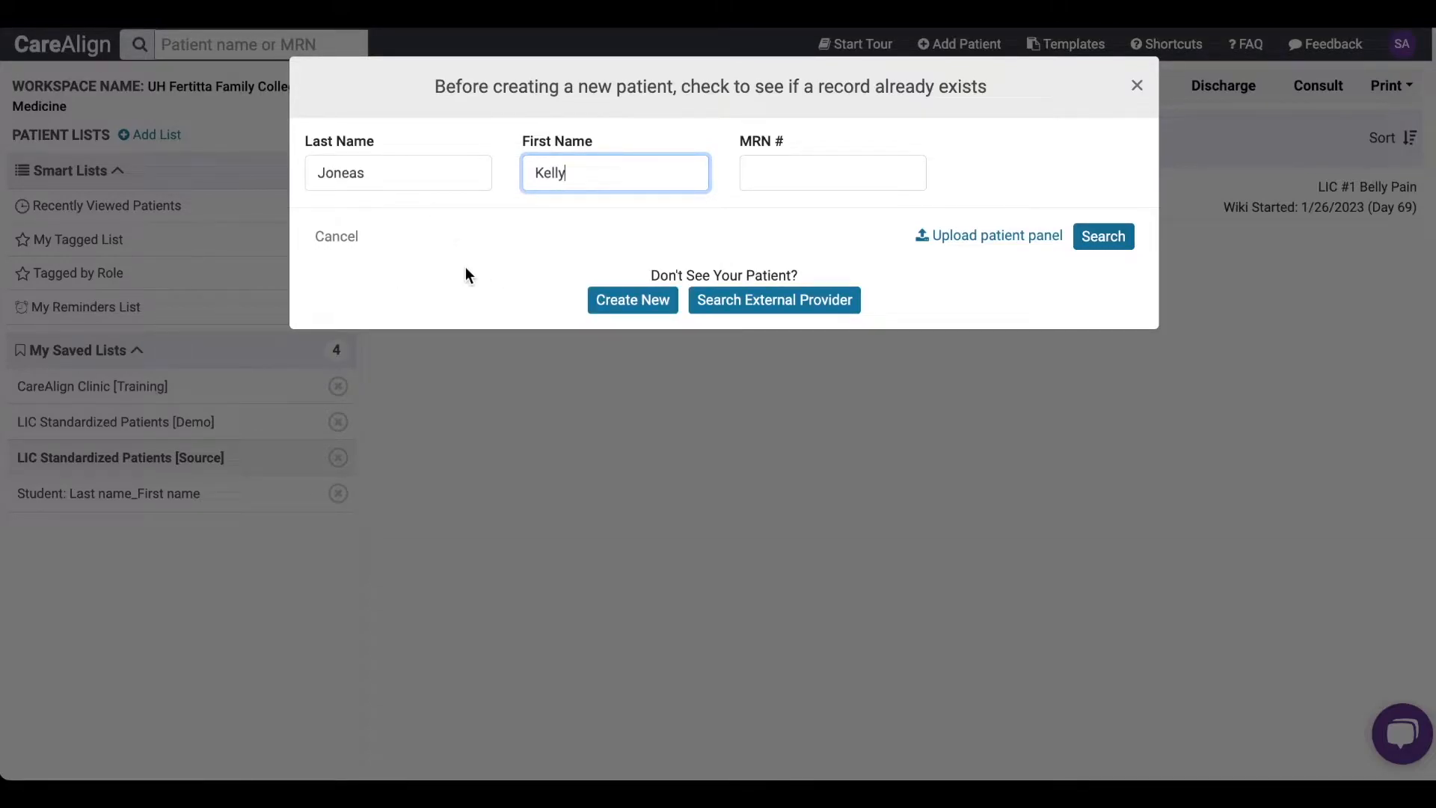
- Create the new patient record with the date of birth and gender Female, and save it to continue to the wiki settings
{"action": "left_click", "coordinate": [628, 299]}
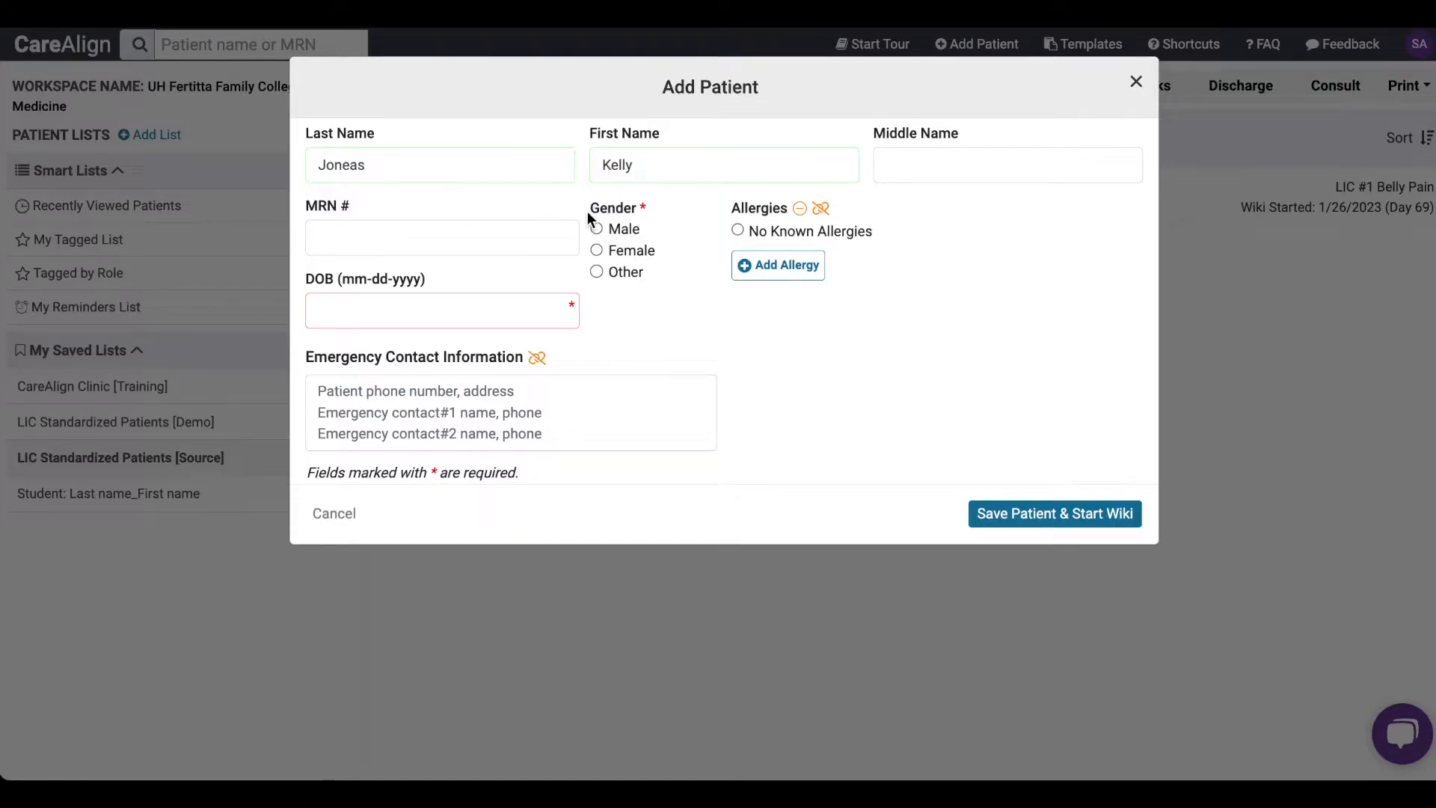
{"action": "left_click", "coordinate": [468, 314]}
{"action": "type", "text": "10-10-2000"}
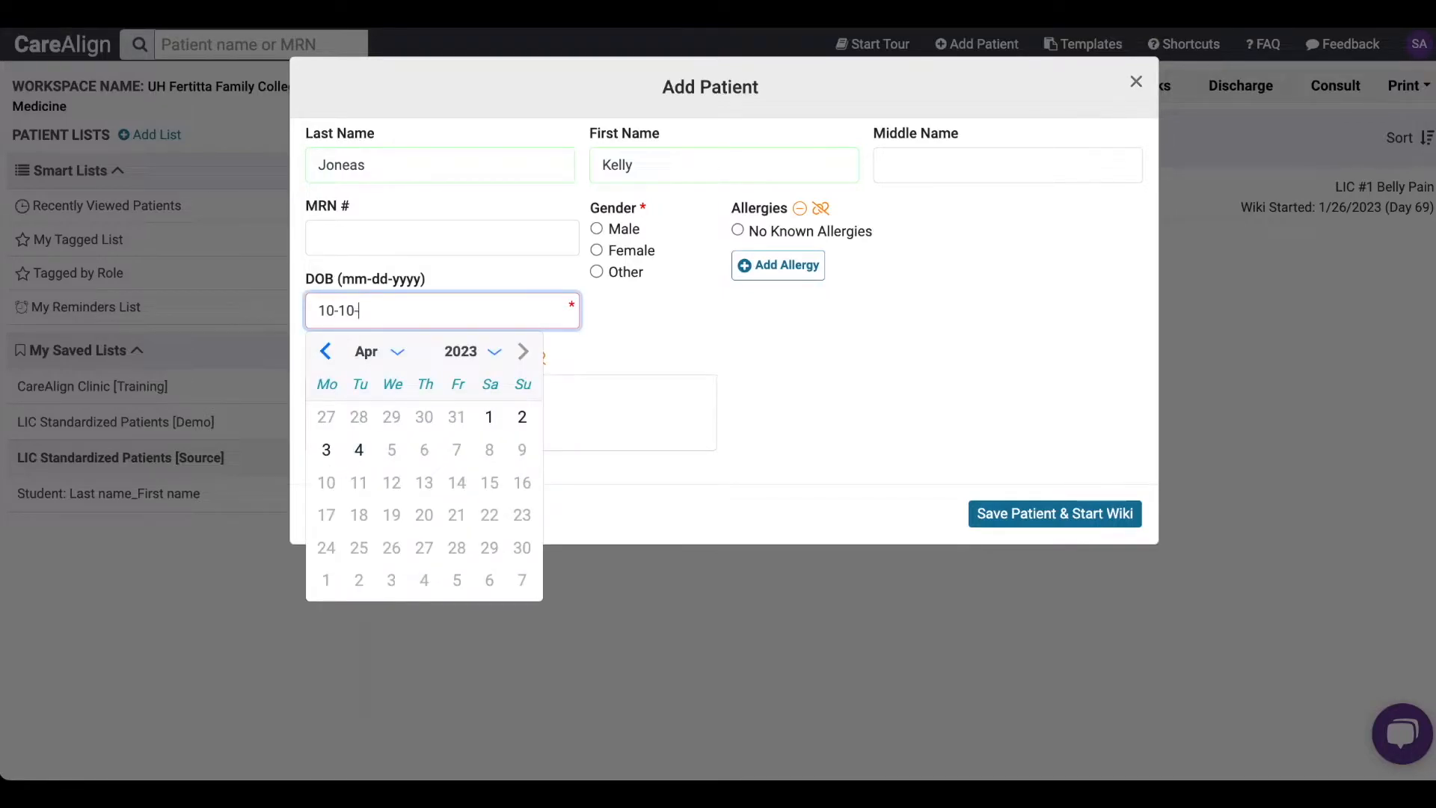
{"action": "left_click", "coordinate": [633, 250]}
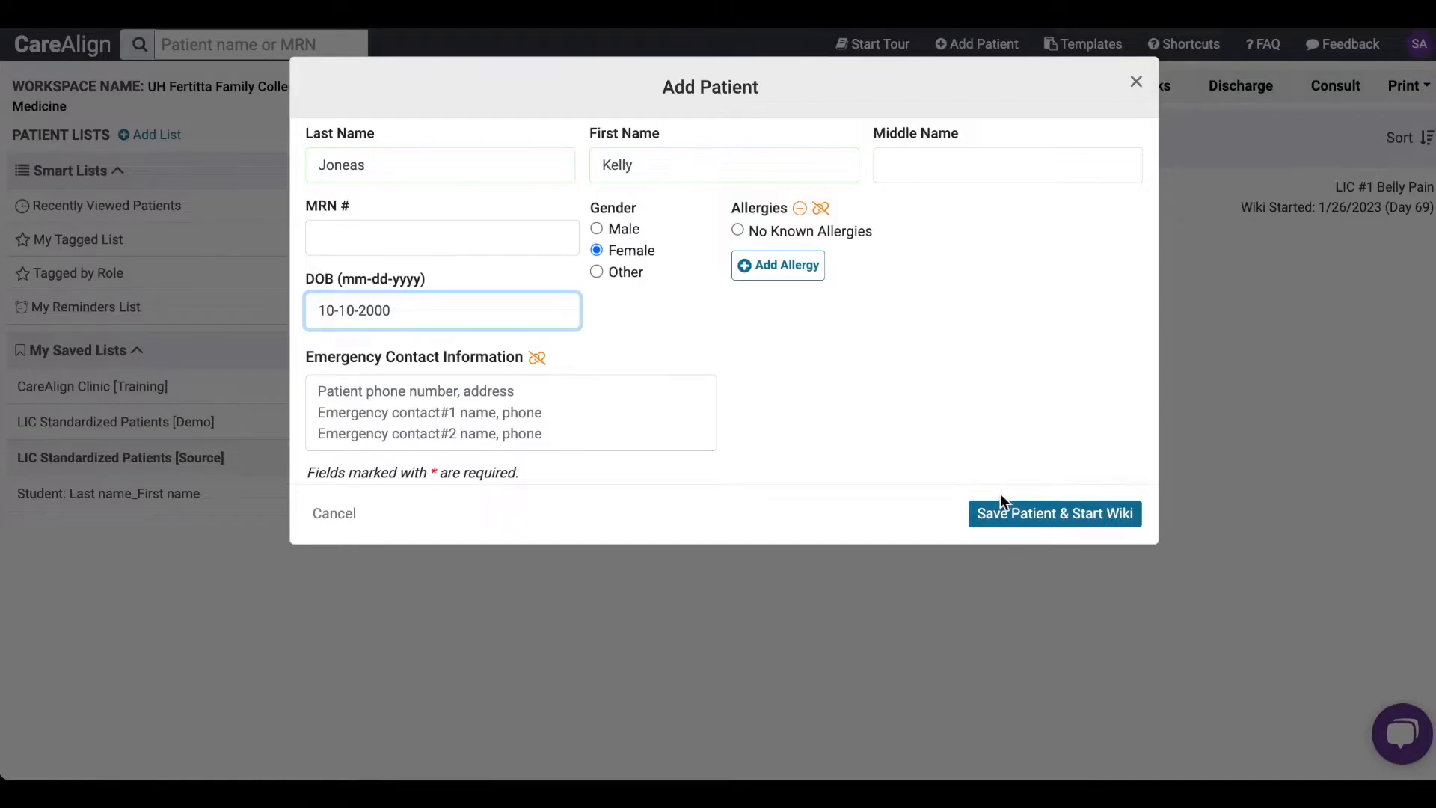
{"action": "left_click", "coordinate": [1020, 514]}
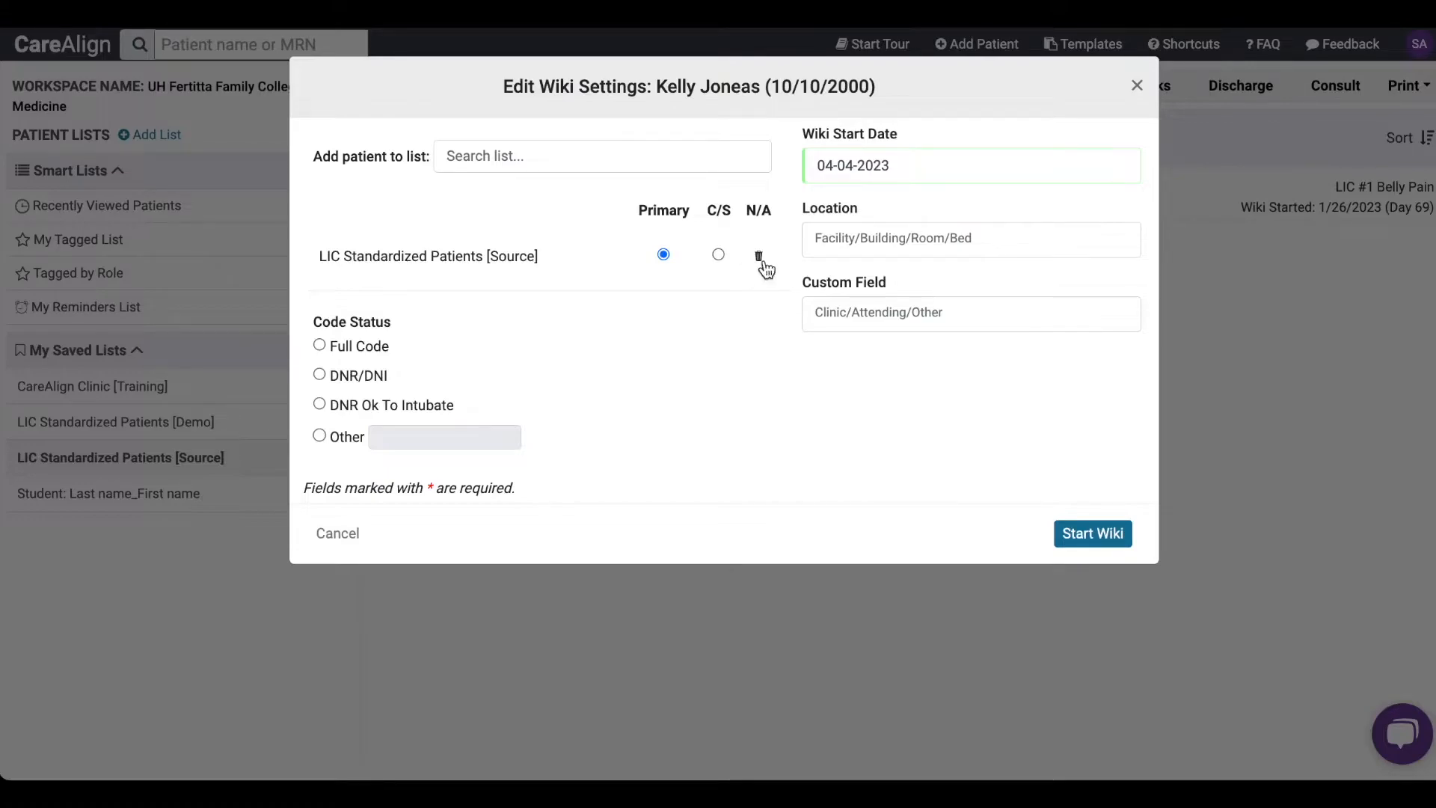
- Set the wiki's location to "diagnosis" and the code status to Full Code, and start the patient's wiki
{"action": "left_click", "coordinate": [560, 160]}
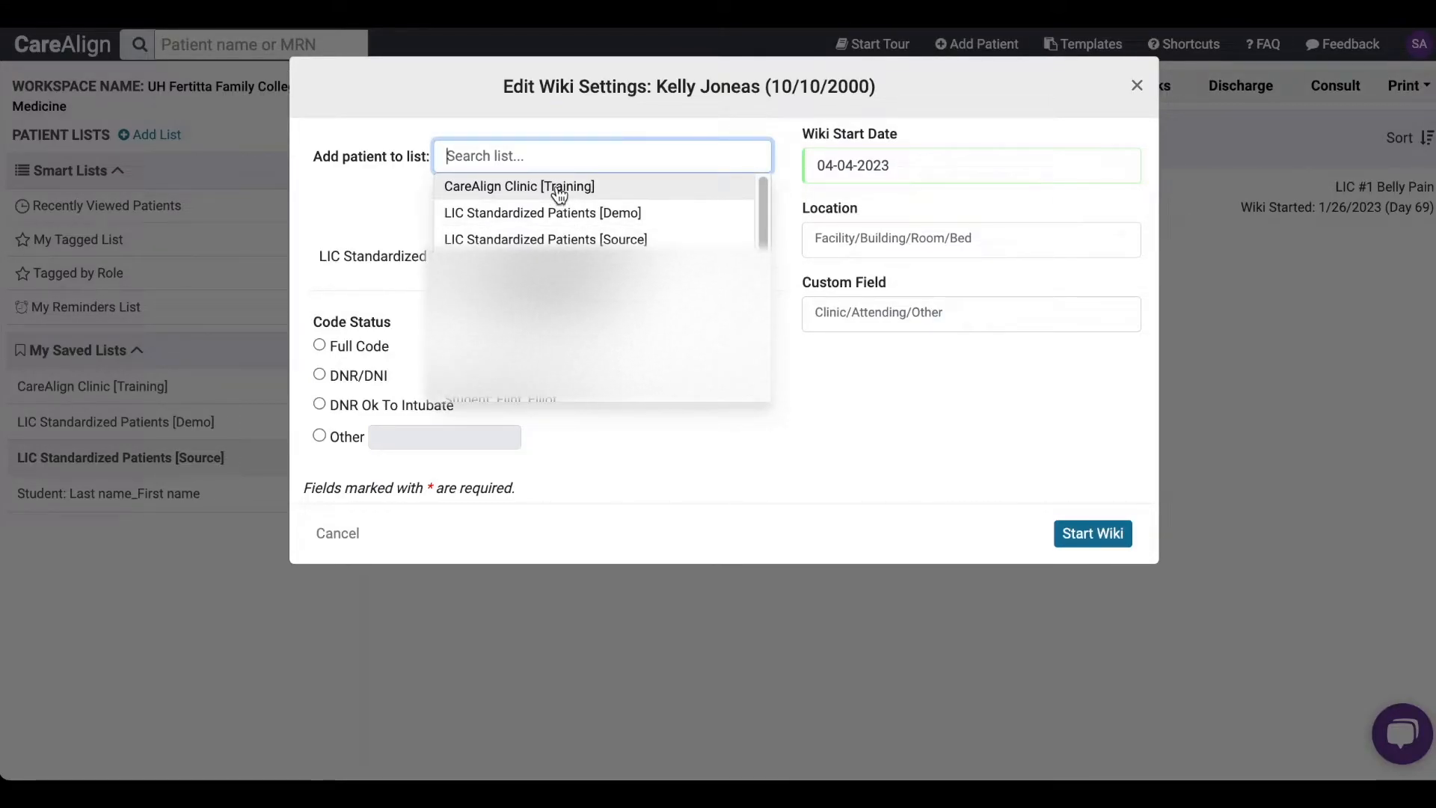
{"action": "left_click", "coordinate": [399, 202]}
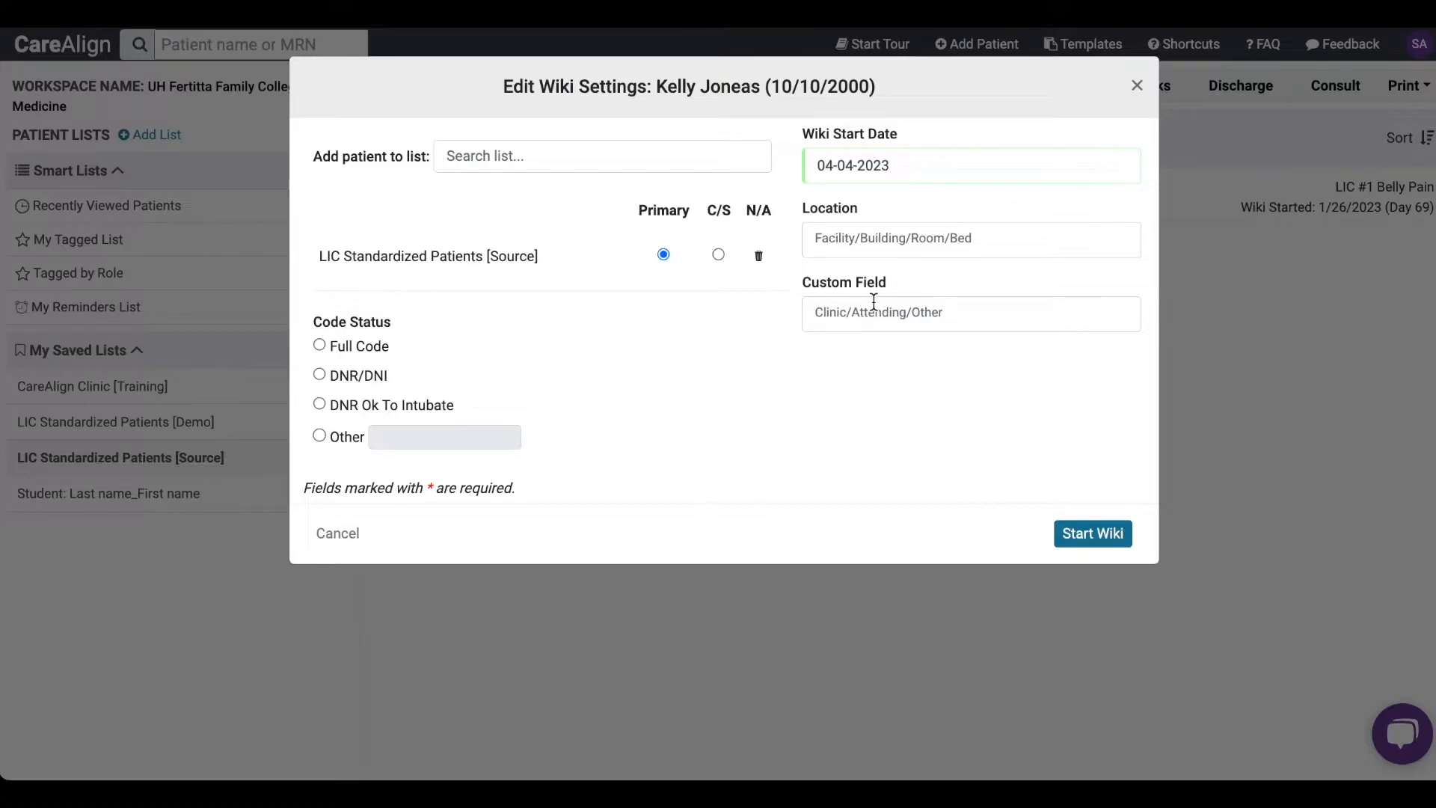
{"action": "left_click", "coordinate": [898, 247]}
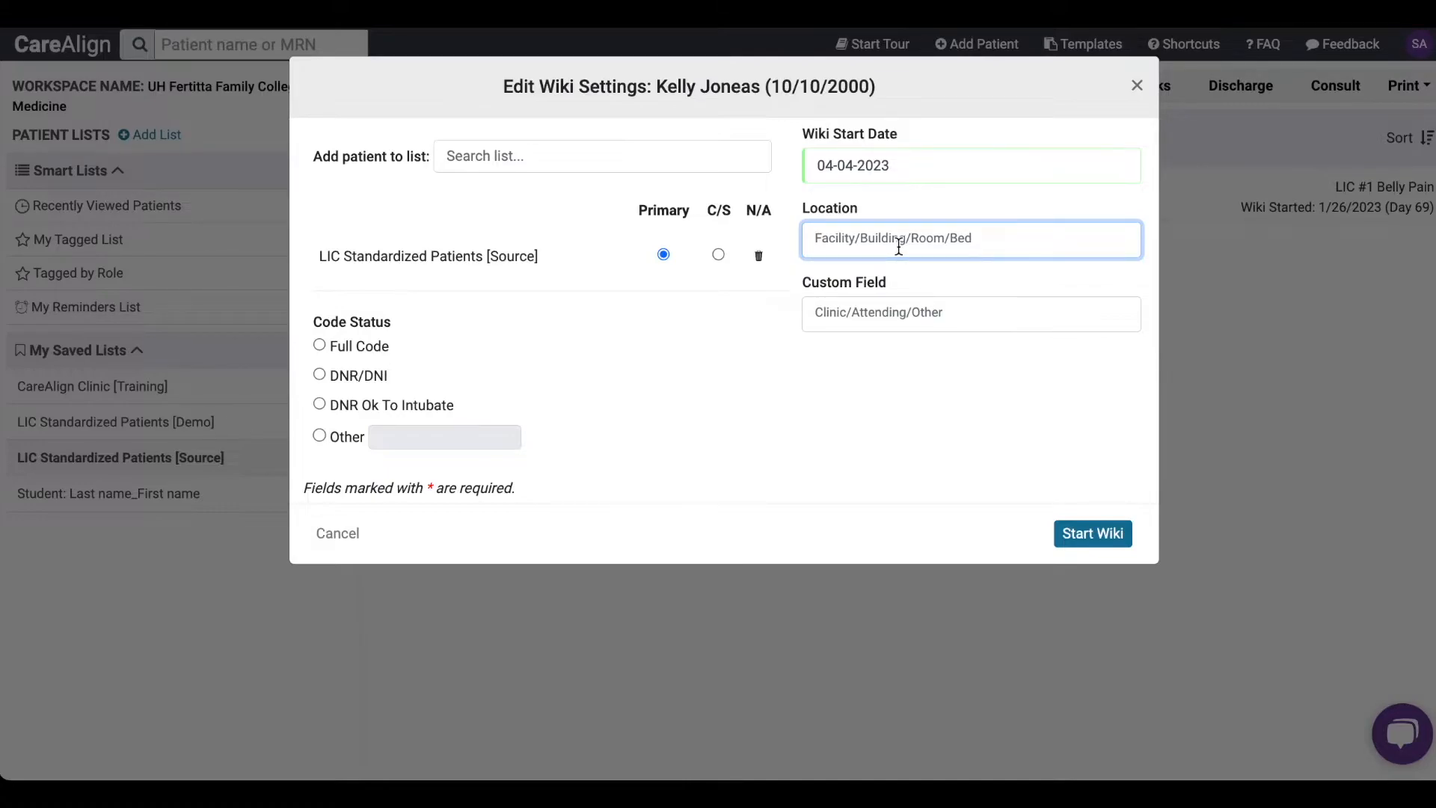
{"action": "type", "text": "diagnosis"}
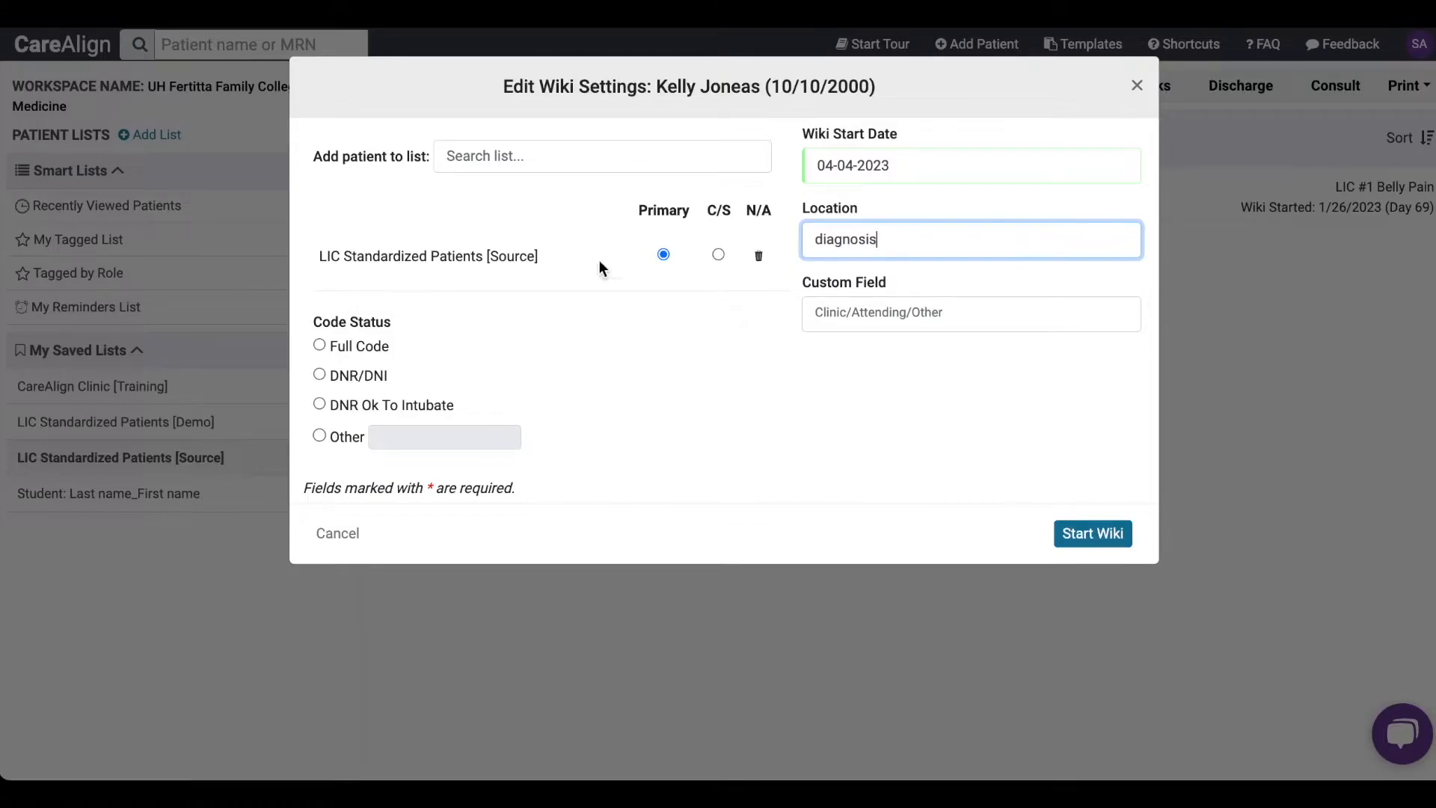
{"action": "left_click", "coordinate": [653, 341]}
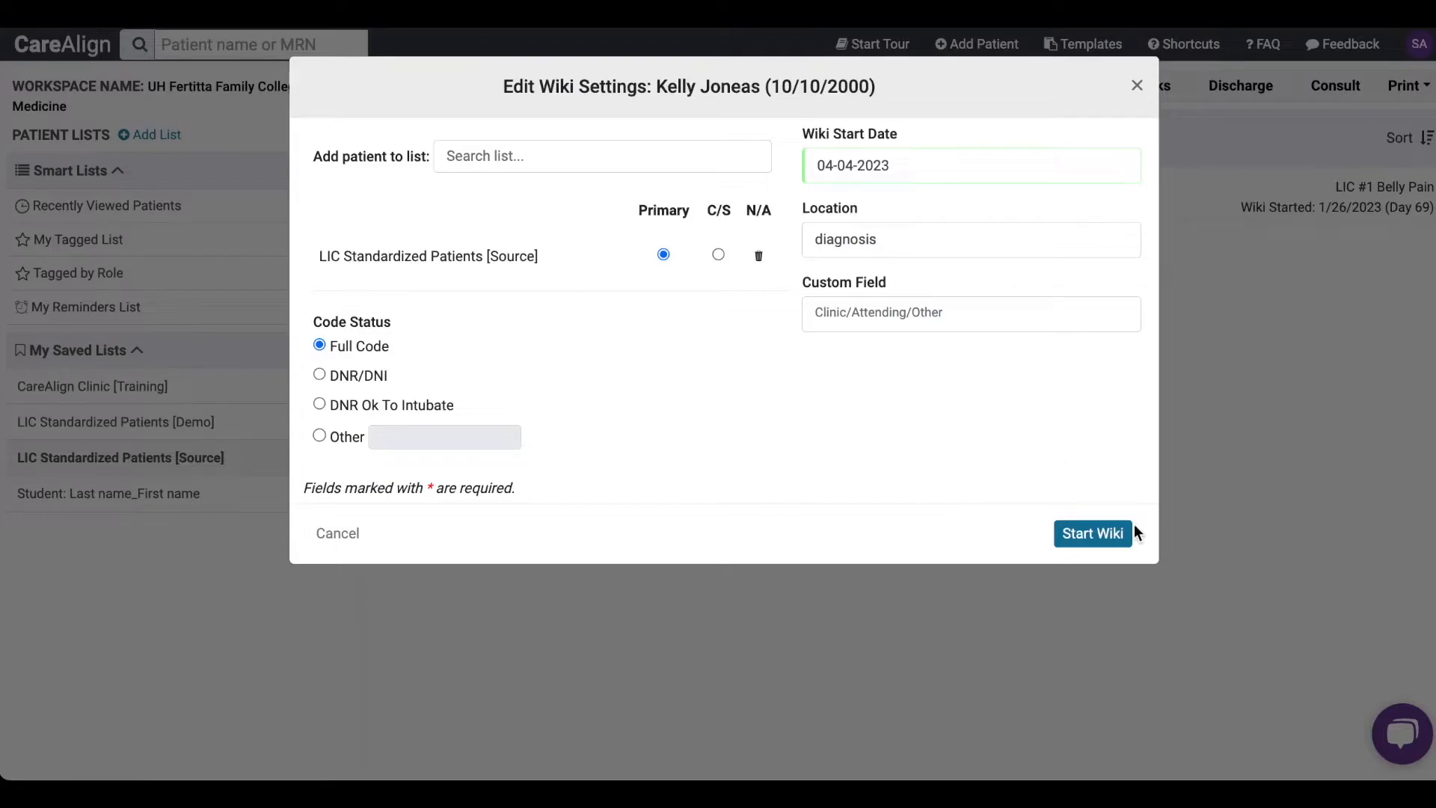
{"action": "left_click", "coordinate": [1104, 538]}
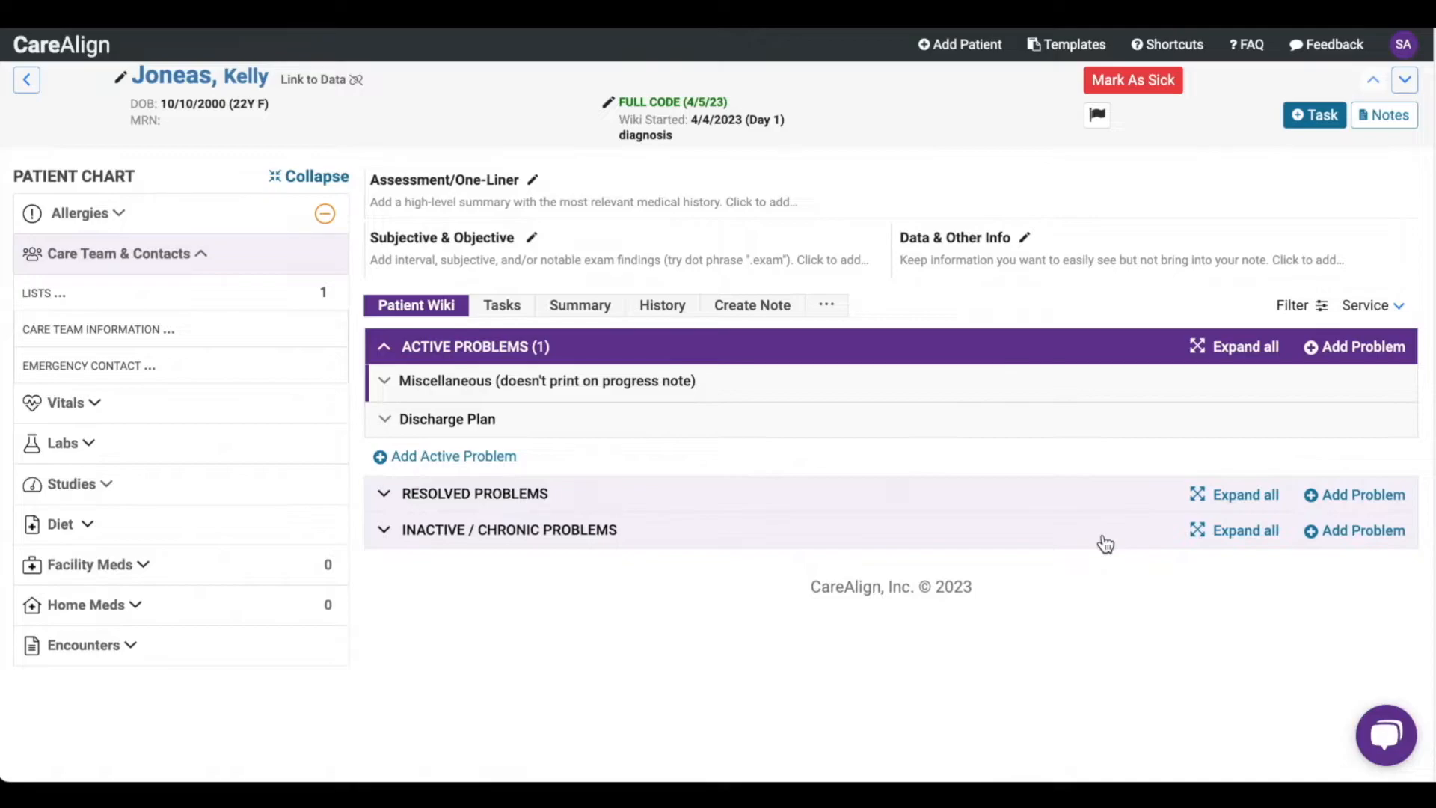
- Try marking the patient as sick, remove that status, and view the flag colour options without choosing one
{"action": "left_click", "coordinate": [1159, 81]}
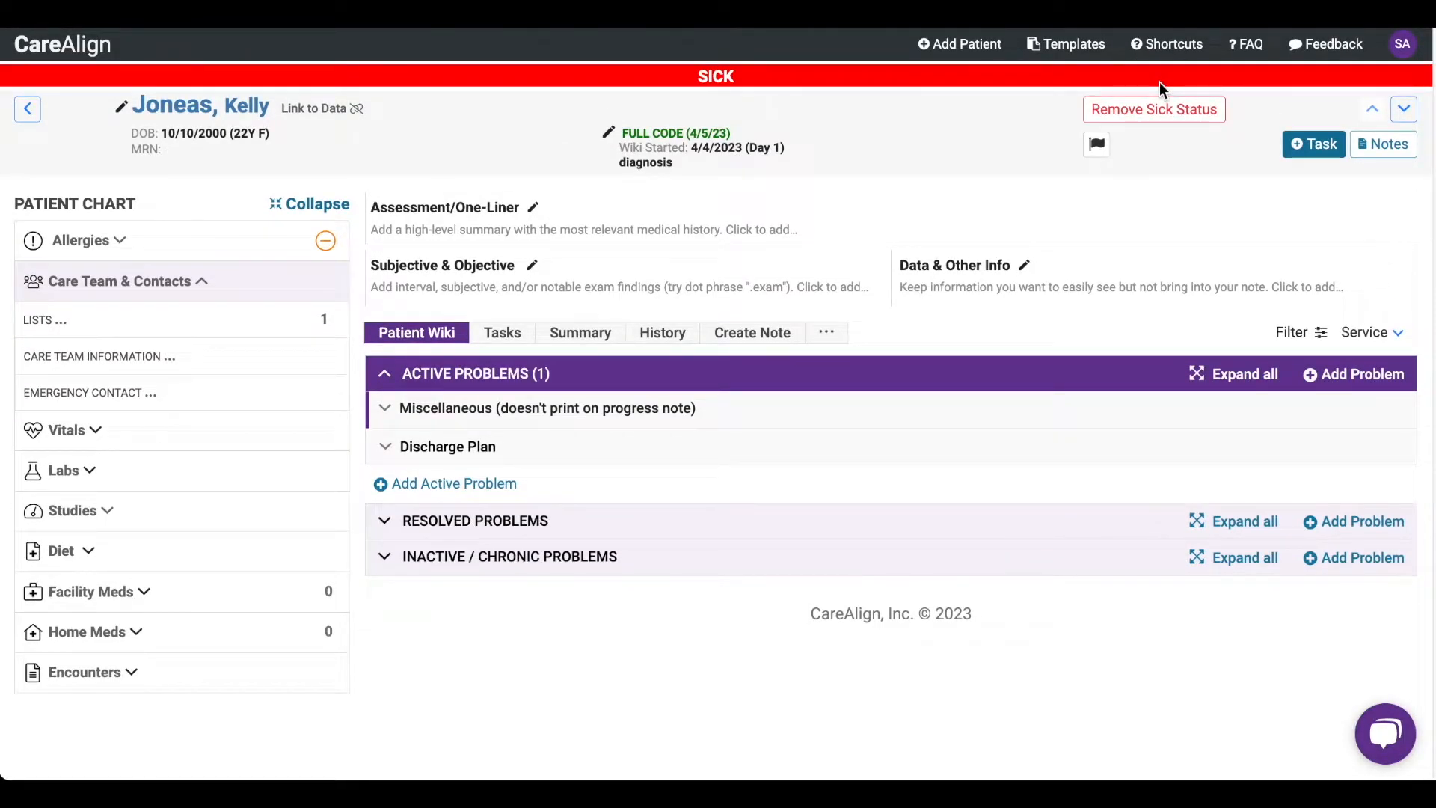
{"action": "left_click", "coordinate": [1165, 110]}
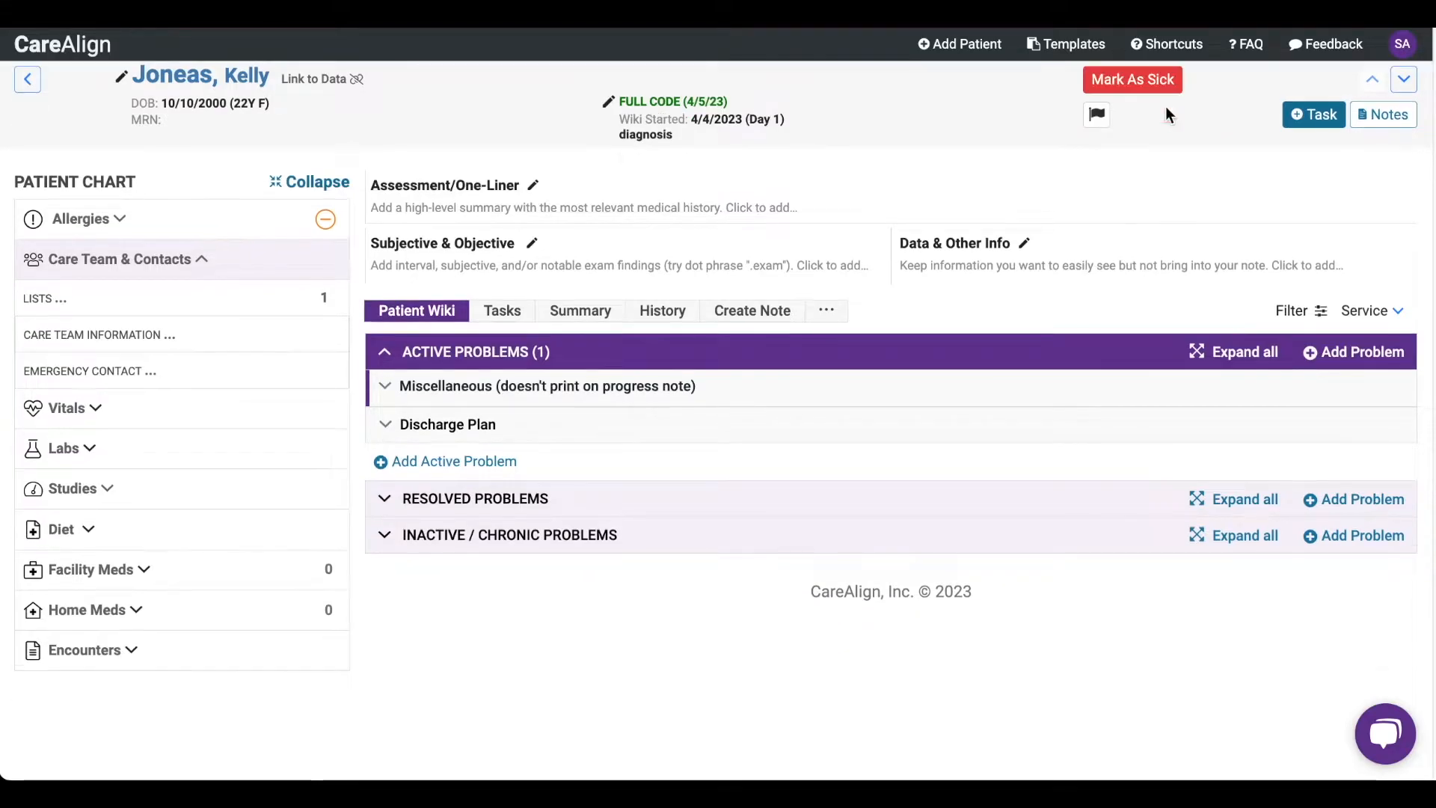
{"action": "left_click", "coordinate": [1097, 114]}
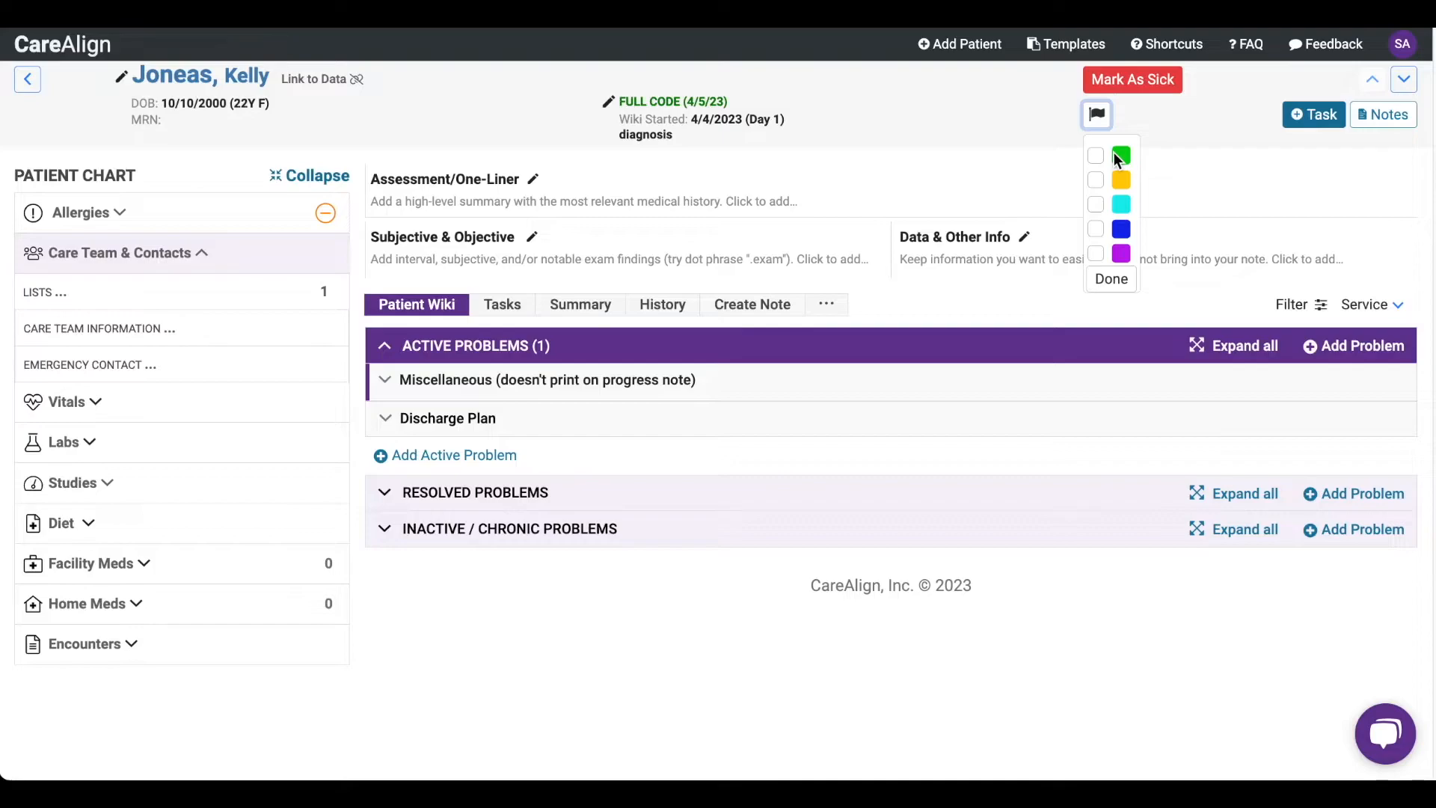
{"action": "left_click", "coordinate": [1048, 125]}
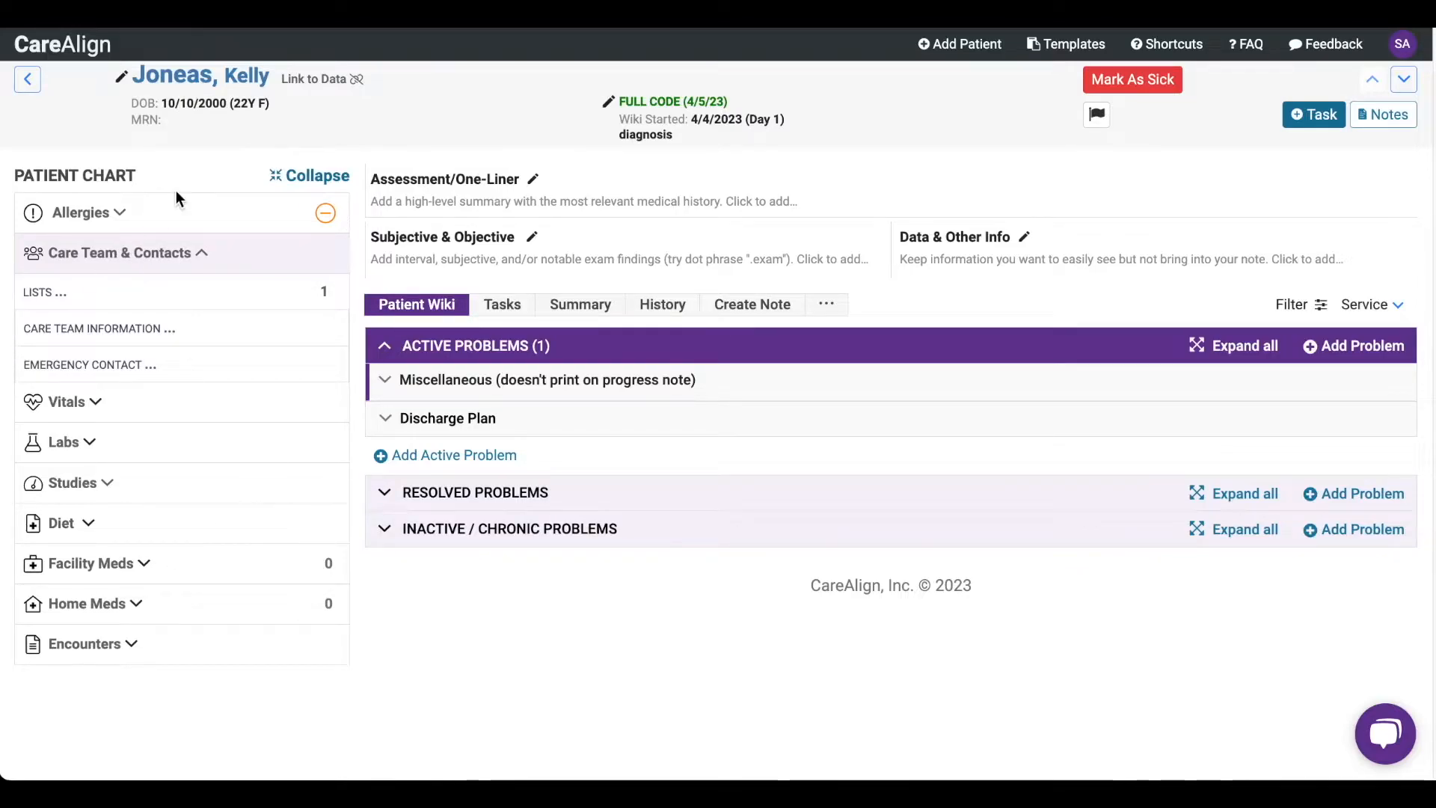
- Expand the Allergies and Emergency Contact sections in the patient chart
{"action": "left_click", "coordinate": [180, 212]}
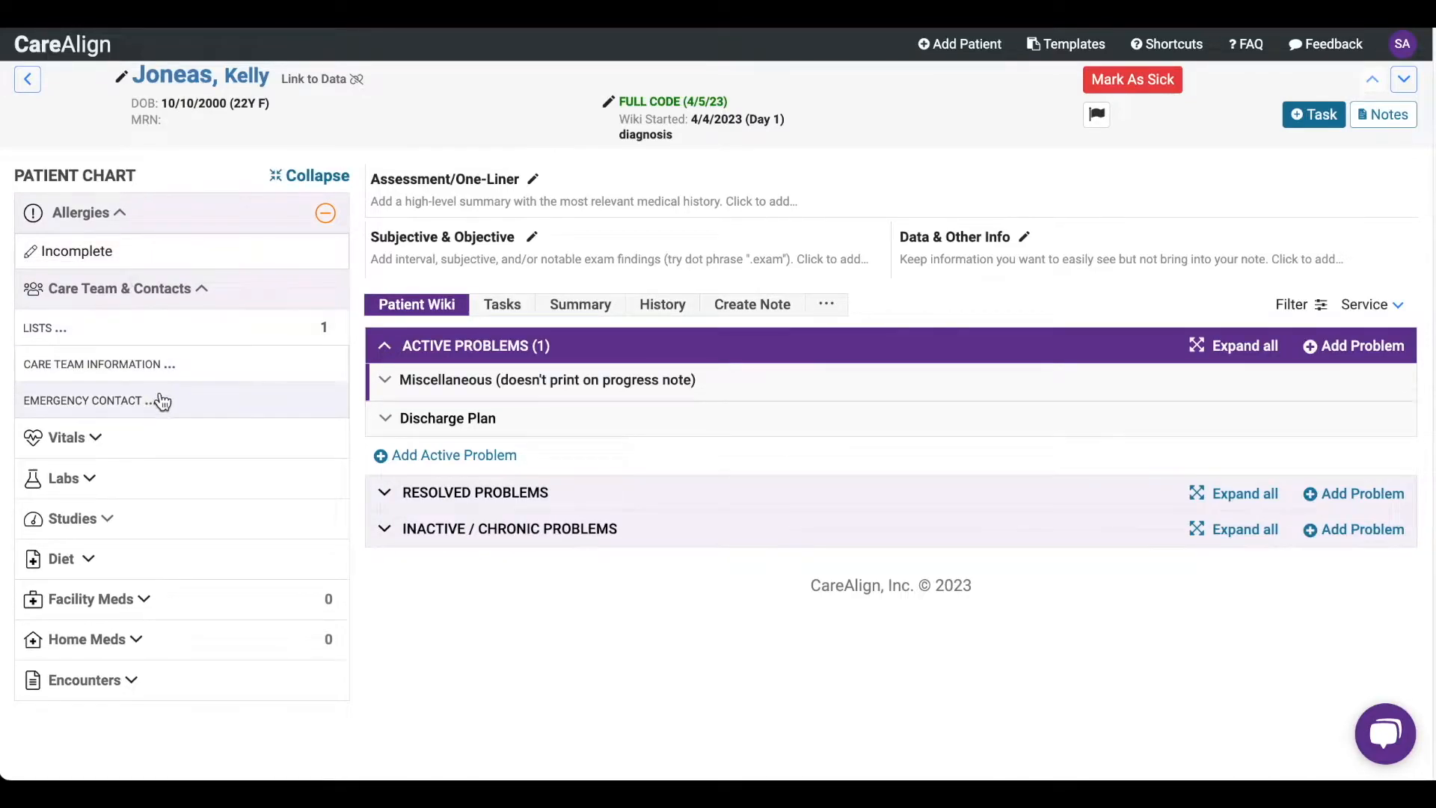
{"action": "left_click", "coordinate": [172, 408]}
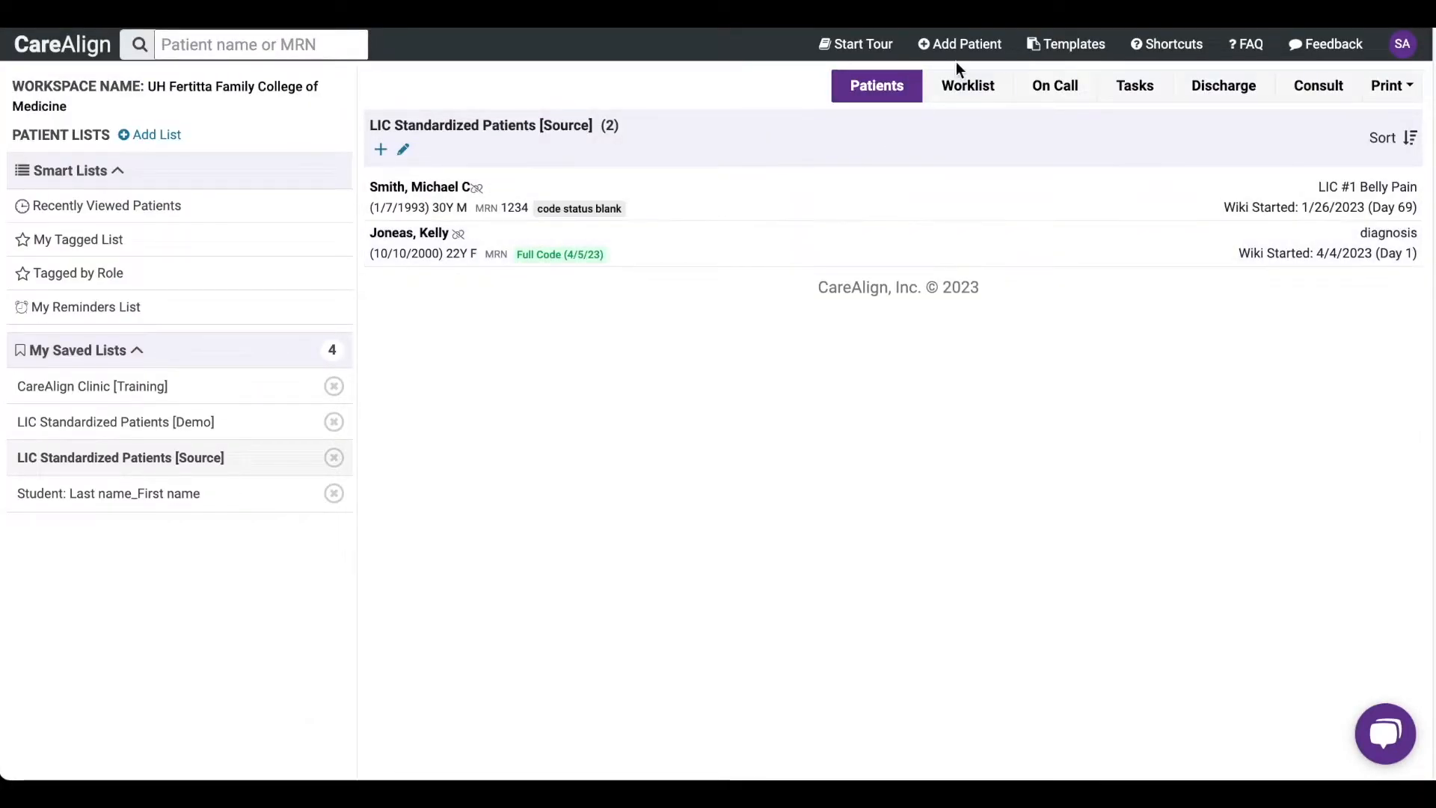
- In the worklist, add "This is where you put the information about your patient" to the new patient's Data & Other Info
{"action": "left_click", "coordinate": [971, 90]}
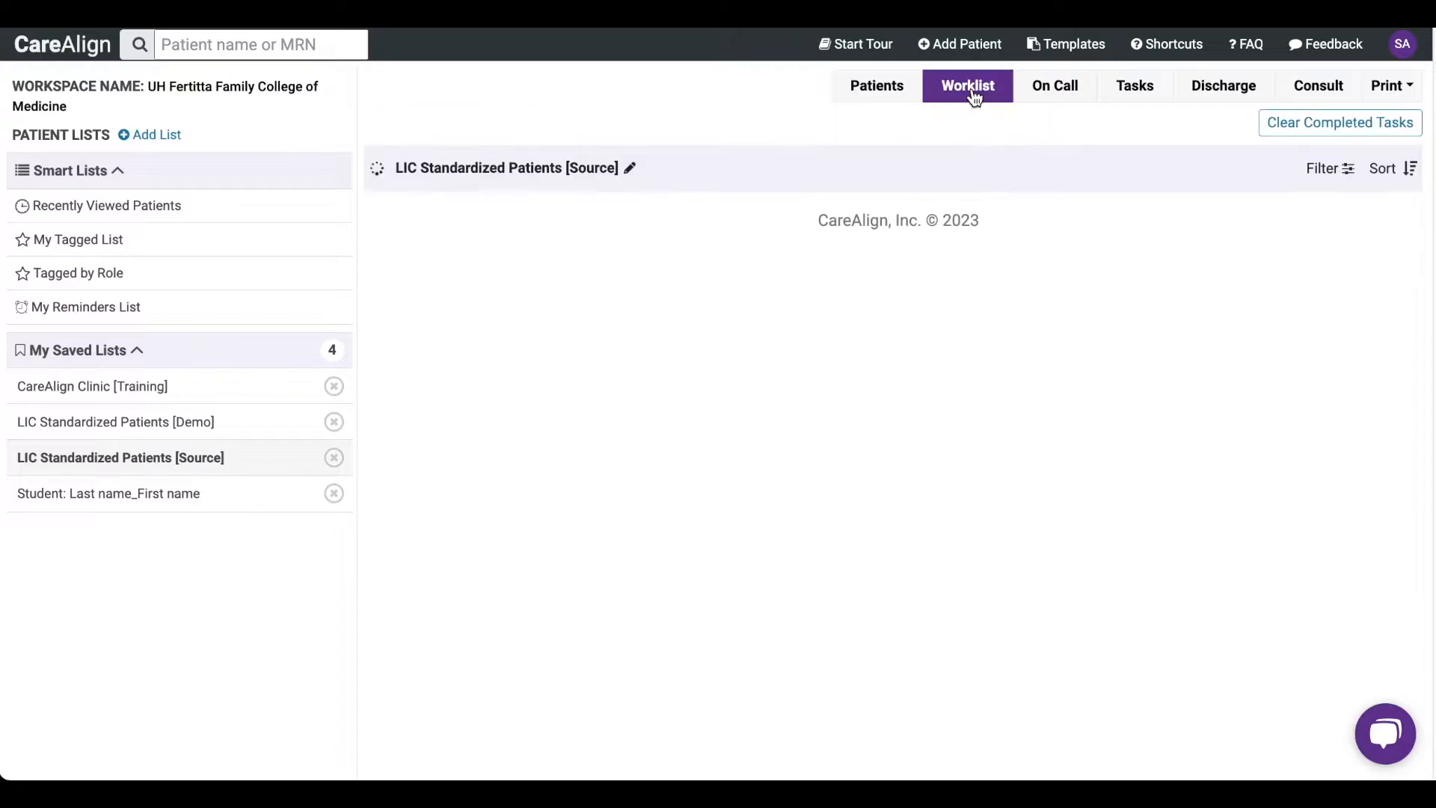
{"action": "scroll", "coordinate": [438, 540], "scroll_direction": "down", "scroll_amount": 1}
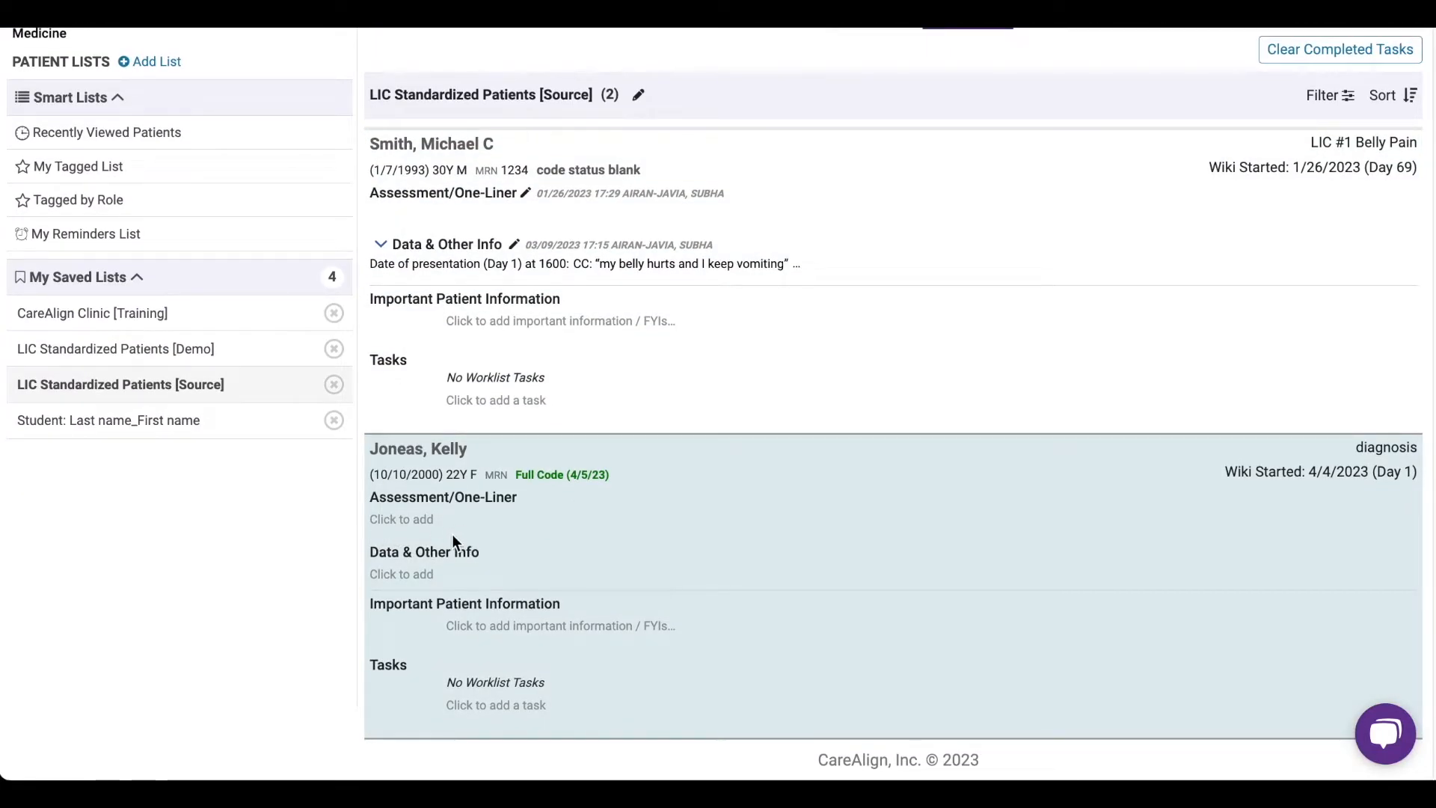
{"action": "left_click", "coordinate": [412, 569]}
{"action": "type", "text": "This is where you put the informati"}
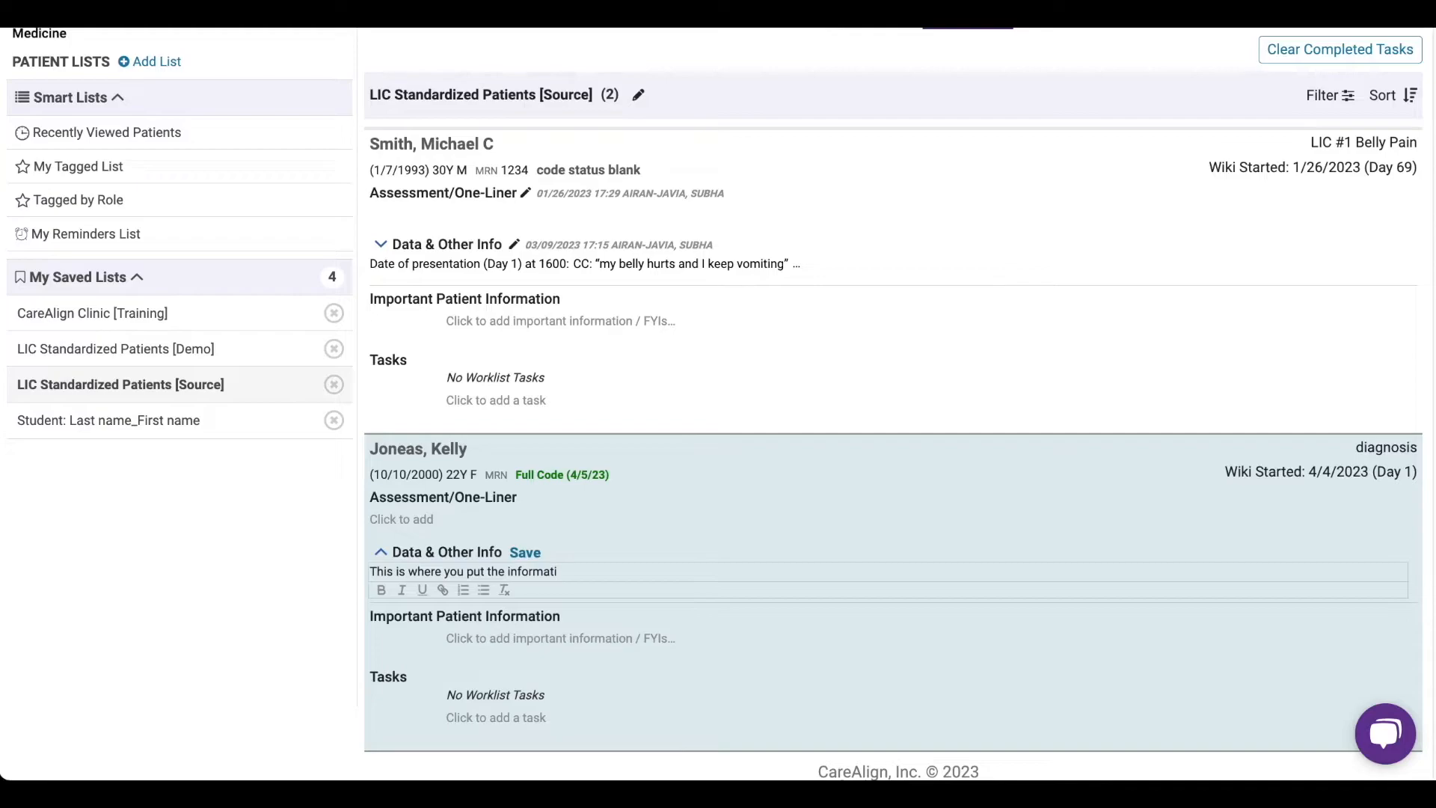
{"action": "type", "text": "on about your patient"}
{"action": "key", "text": "Return"}
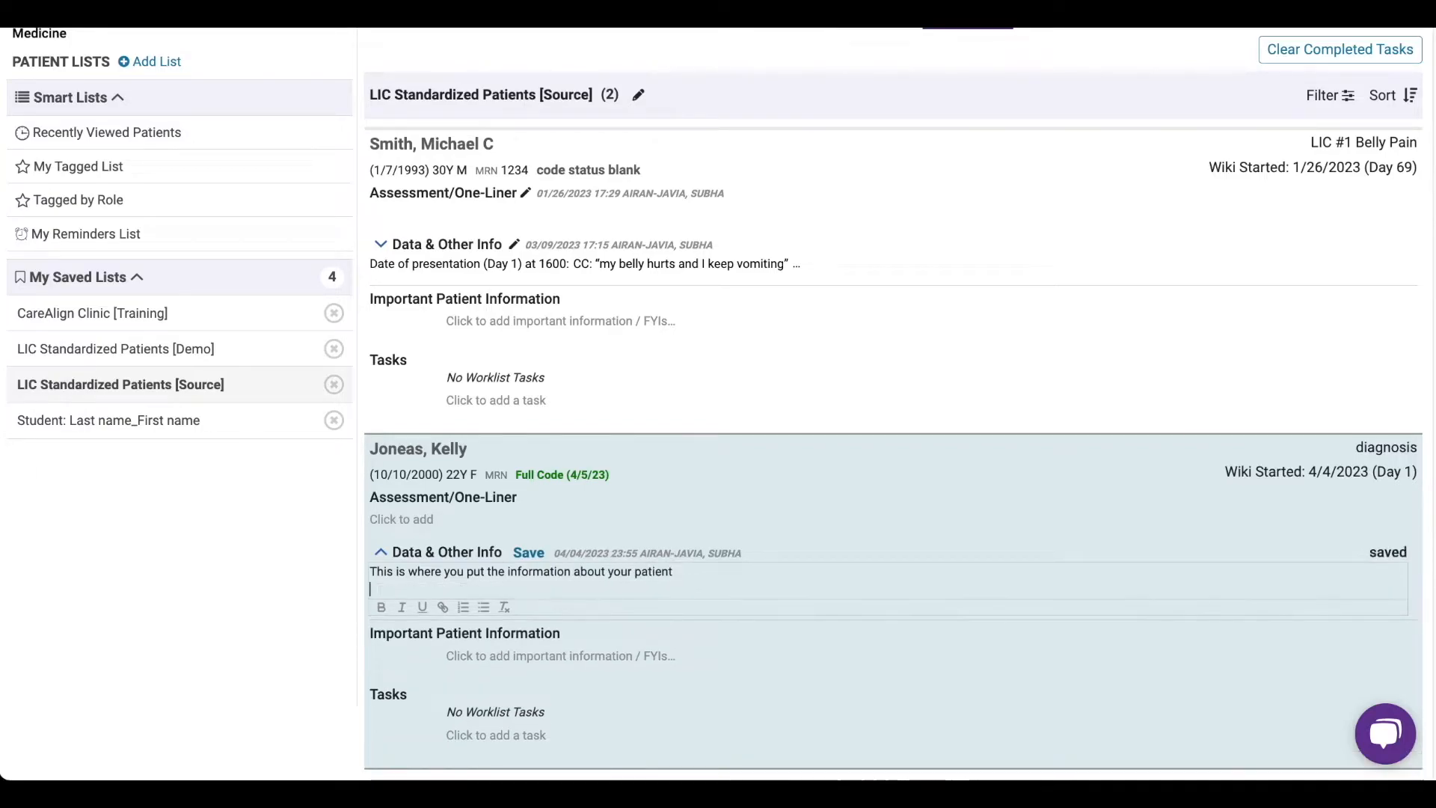
- Paste the copied case text, from date of presentation through labs and the EHR data link, below the first line of Data & Other Info
{"action": "key", "text": "ctrl+v"}
{"action": "scroll", "coordinate": [368, 357], "scroll_direction": "down", "scroll_amount": 5}
{"action": "scroll", "coordinate": [370, 365], "scroll_direction": "down", "scroll_amount": 7}
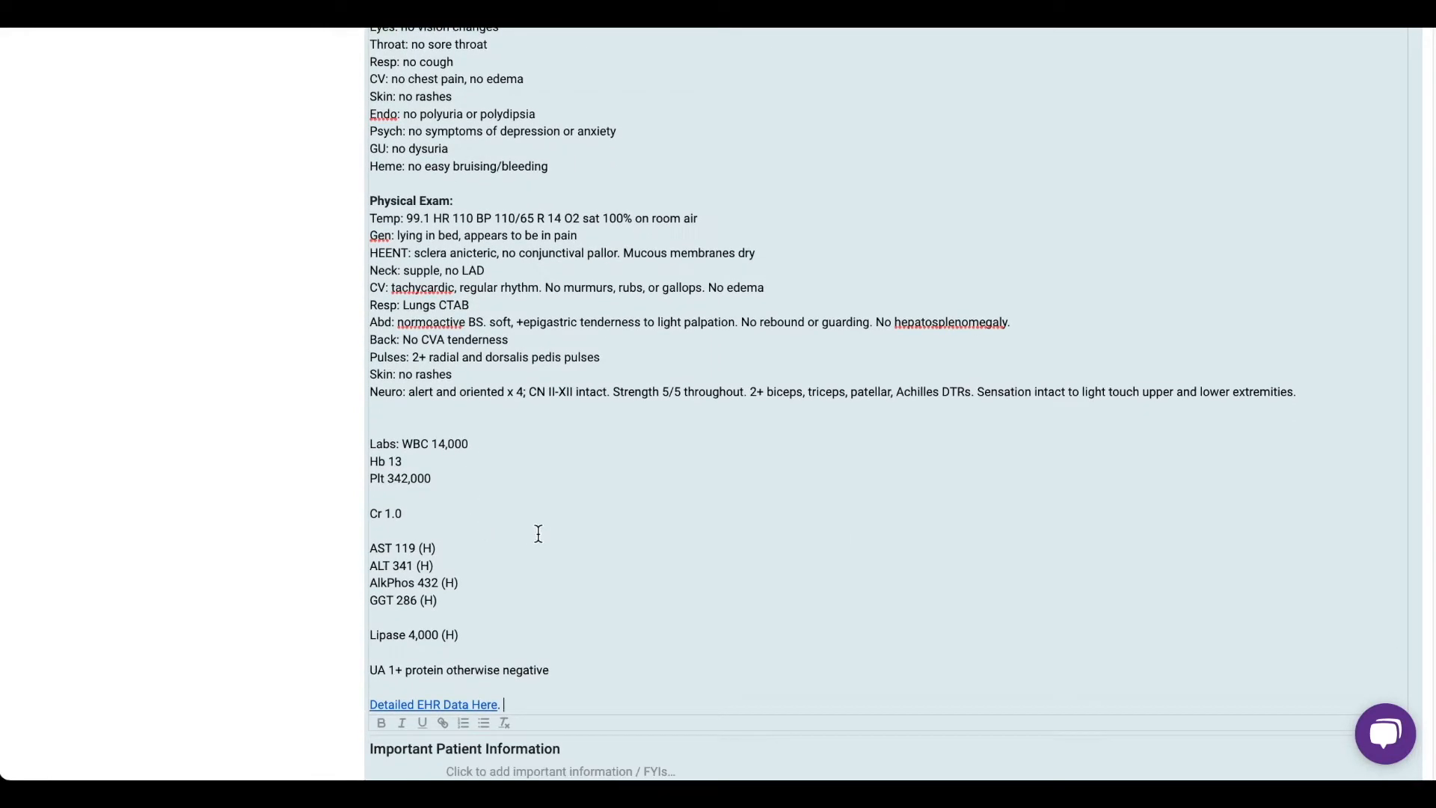
{"action": "scroll", "coordinate": [500, 529], "scroll_direction": "down", "scroll_amount": 3}
{"action": "left_click_drag", "start_coordinate": [554, 524], "coordinate": [369, 524]}
{"action": "left_click", "coordinate": [442, 577]}
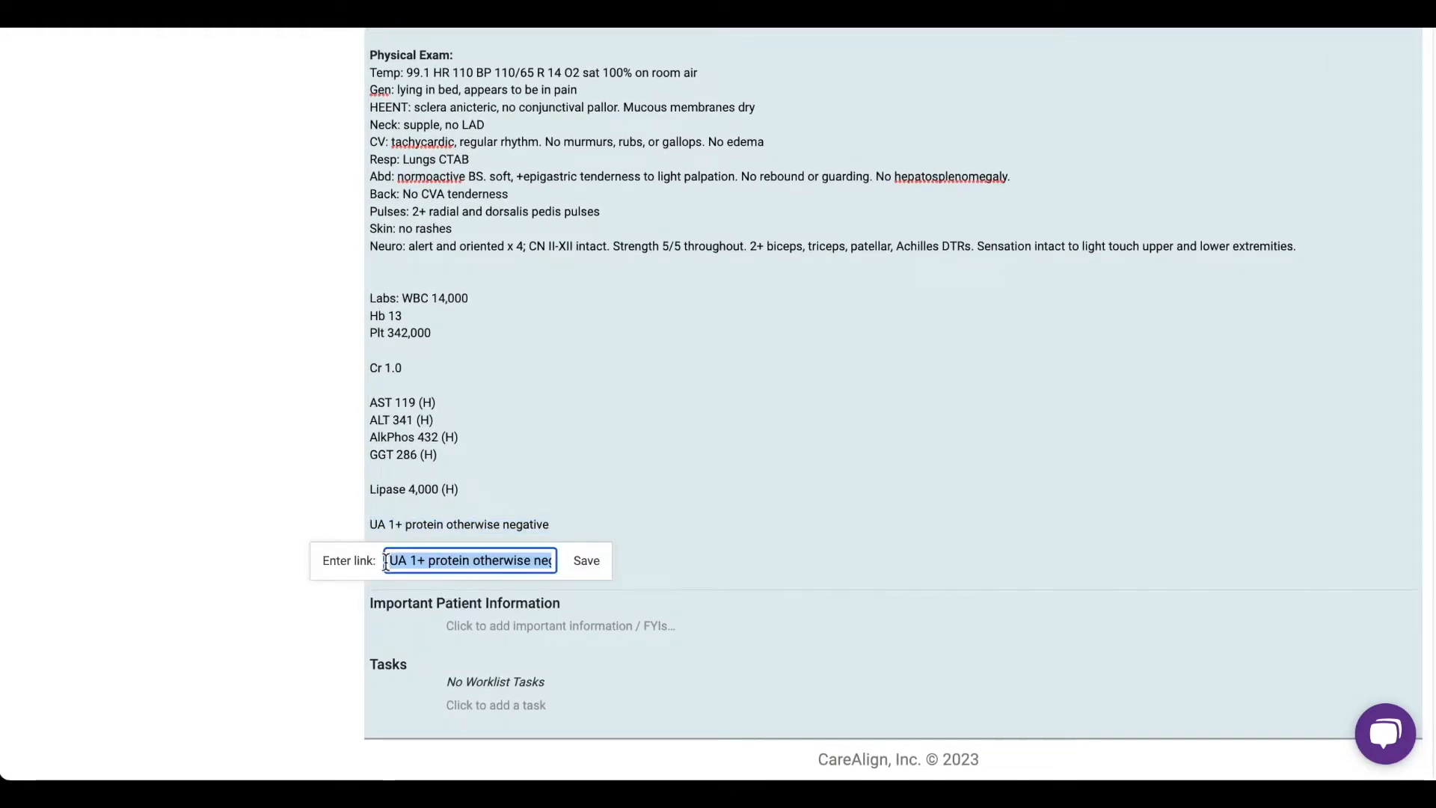
{"action": "left_click", "coordinate": [725, 534]}
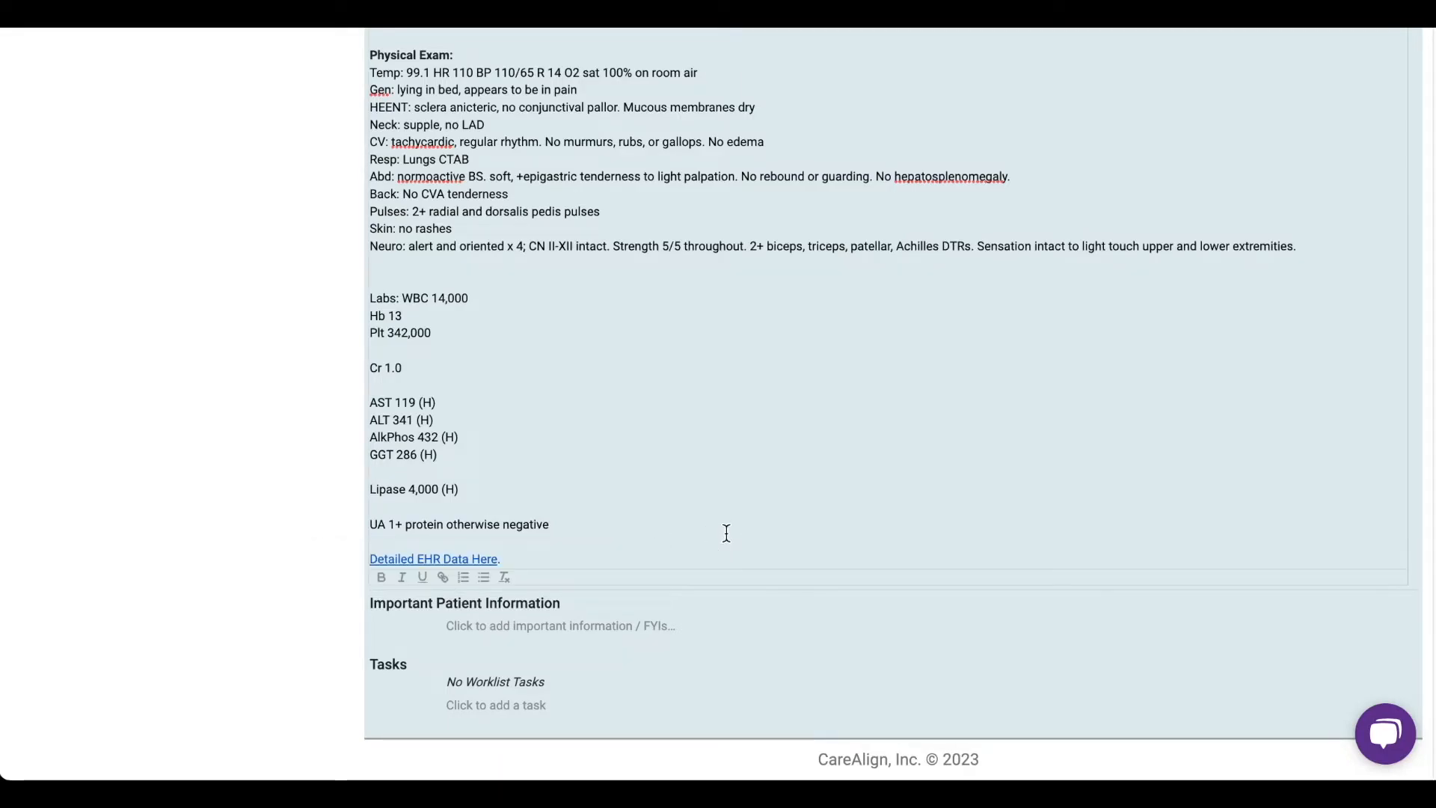
- Open the "Detailed EHR Data Here" link, look through the case information PDF, and return to review the pasted case text
{"action": "left_click", "coordinate": [431, 572]}
{"action": "left_click", "coordinate": [333, 597]}
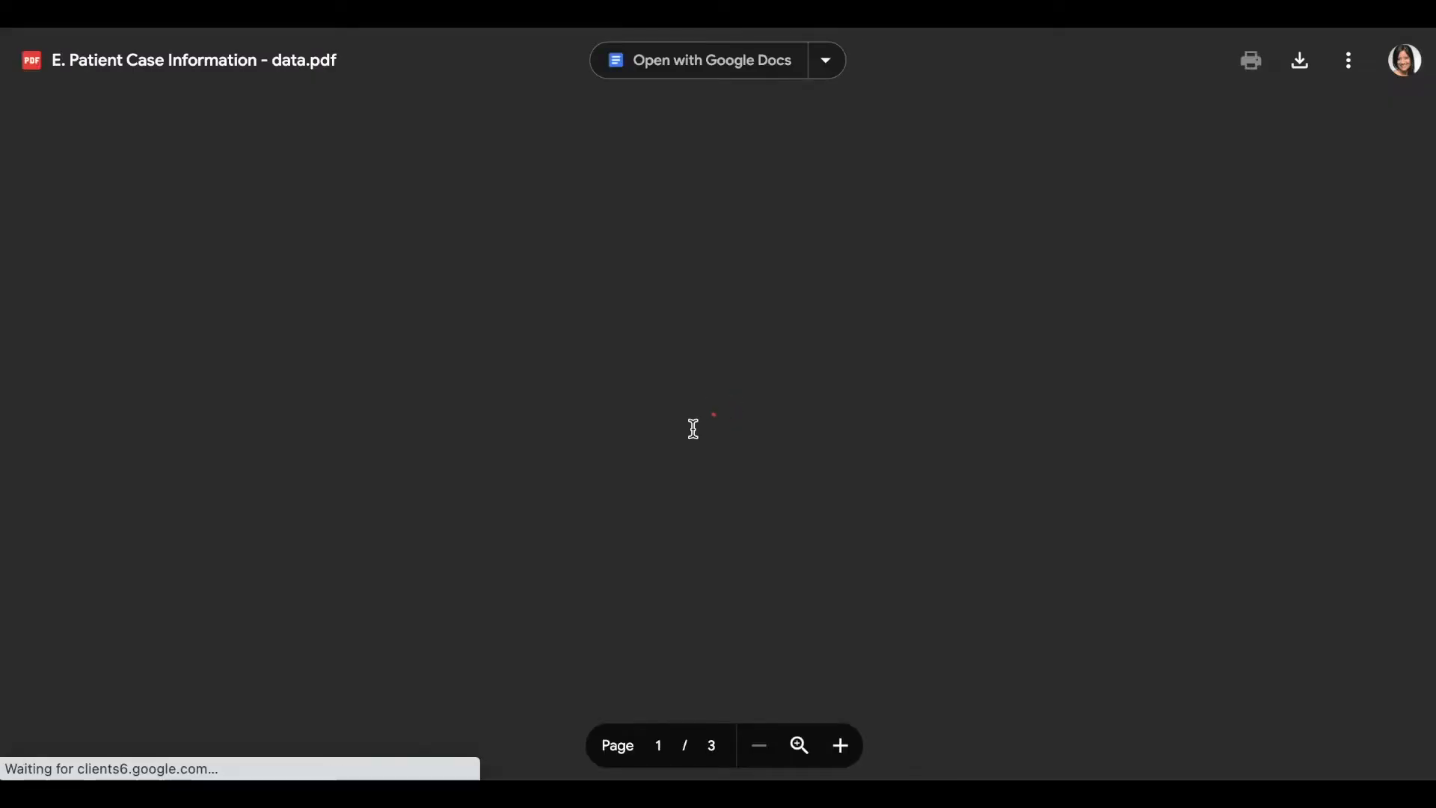
{"action": "scroll", "coordinate": [754, 372], "scroll_direction": "down", "scroll_amount": 5}
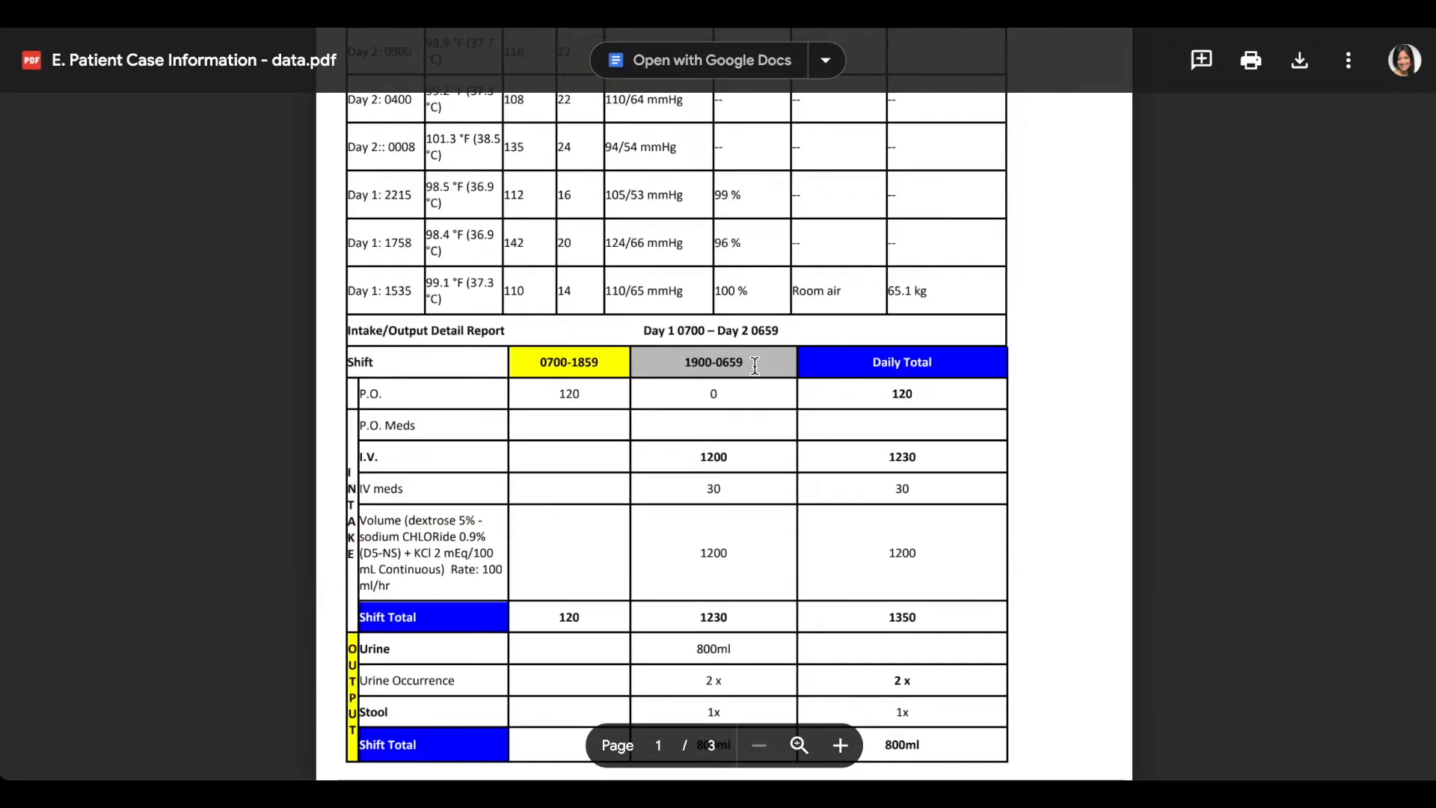
{"action": "scroll", "coordinate": [755, 372], "scroll_direction": "up", "scroll_amount": 5}
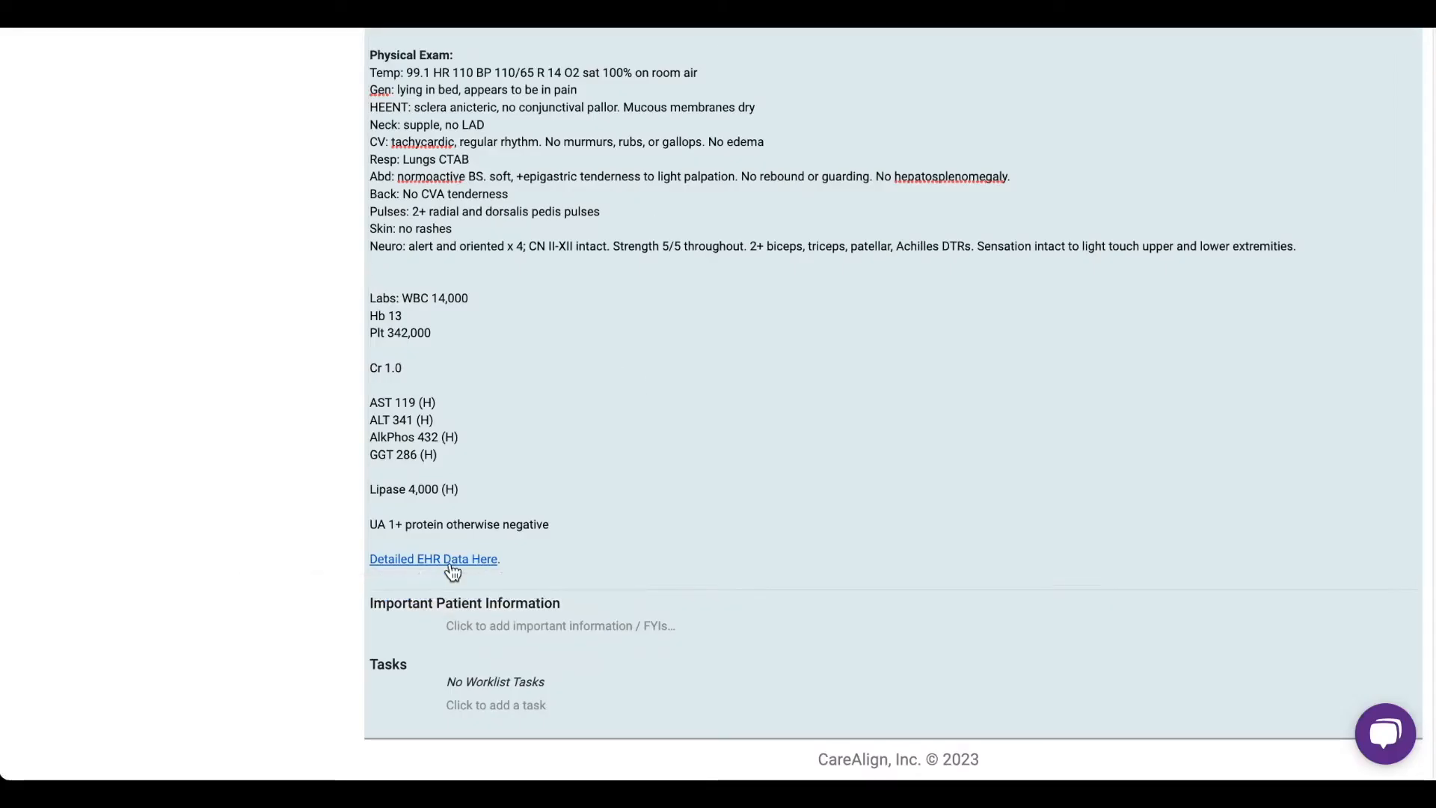
{"action": "scroll", "coordinate": [452, 574], "scroll_direction": "up", "scroll_amount": 5}
{"action": "scroll", "coordinate": [451, 565], "scroll_direction": "up", "scroll_amount": 5}
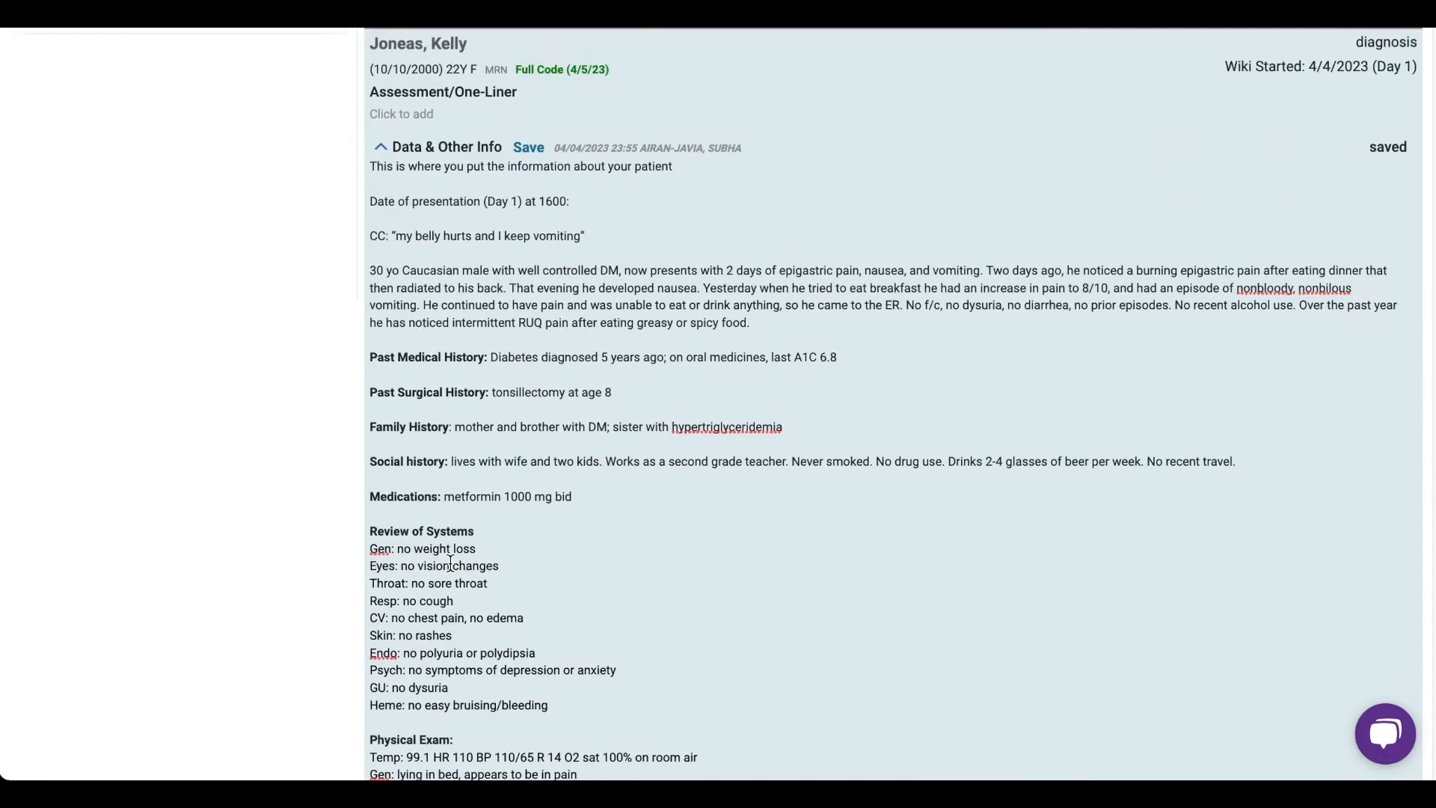
{"action": "scroll", "coordinate": [907, 343], "scroll_direction": "up", "scroll_amount": 6}
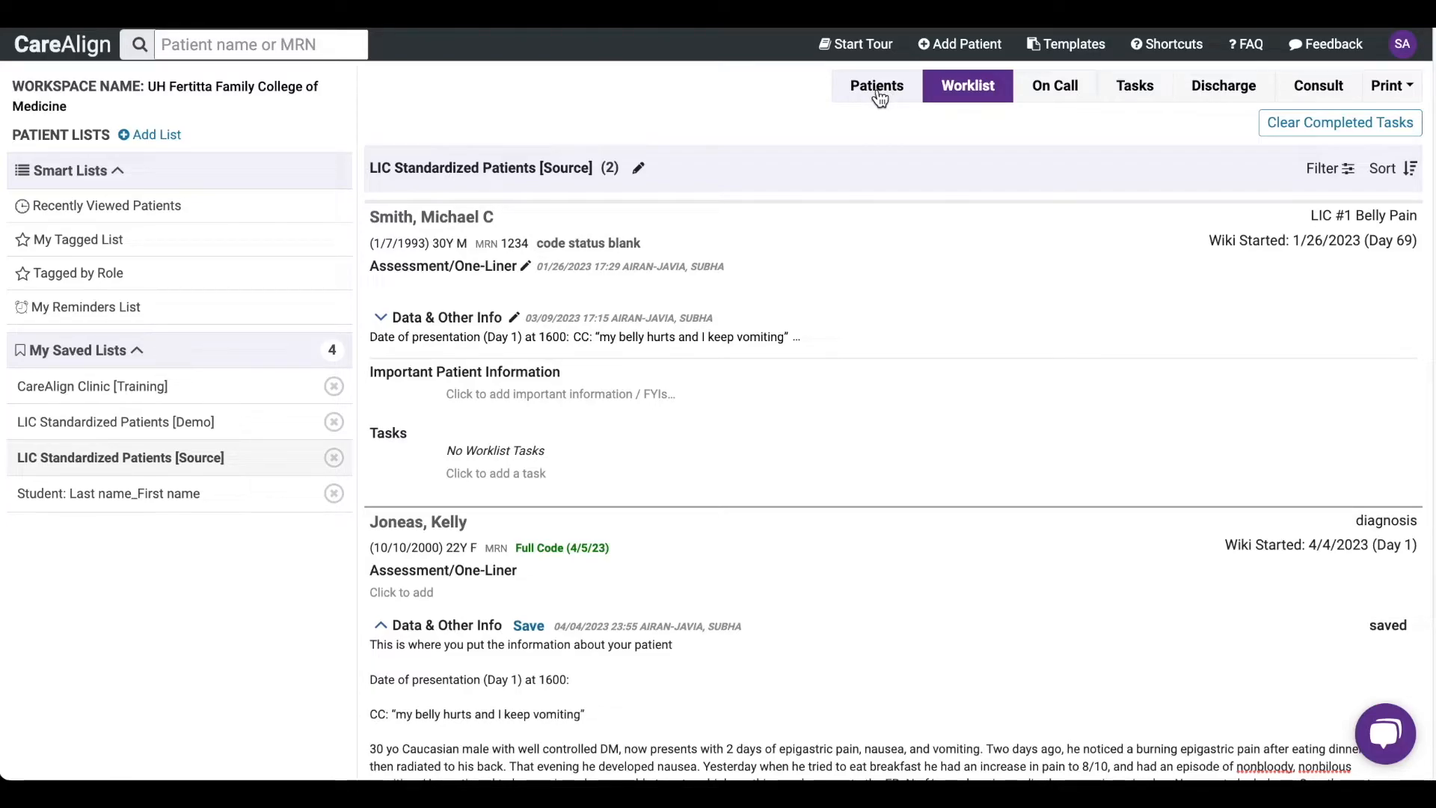
- From the Patients view, edit the new patient's record to set the middle name to "Copies [15]" and save it
{"action": "left_click", "coordinate": [880, 98]}
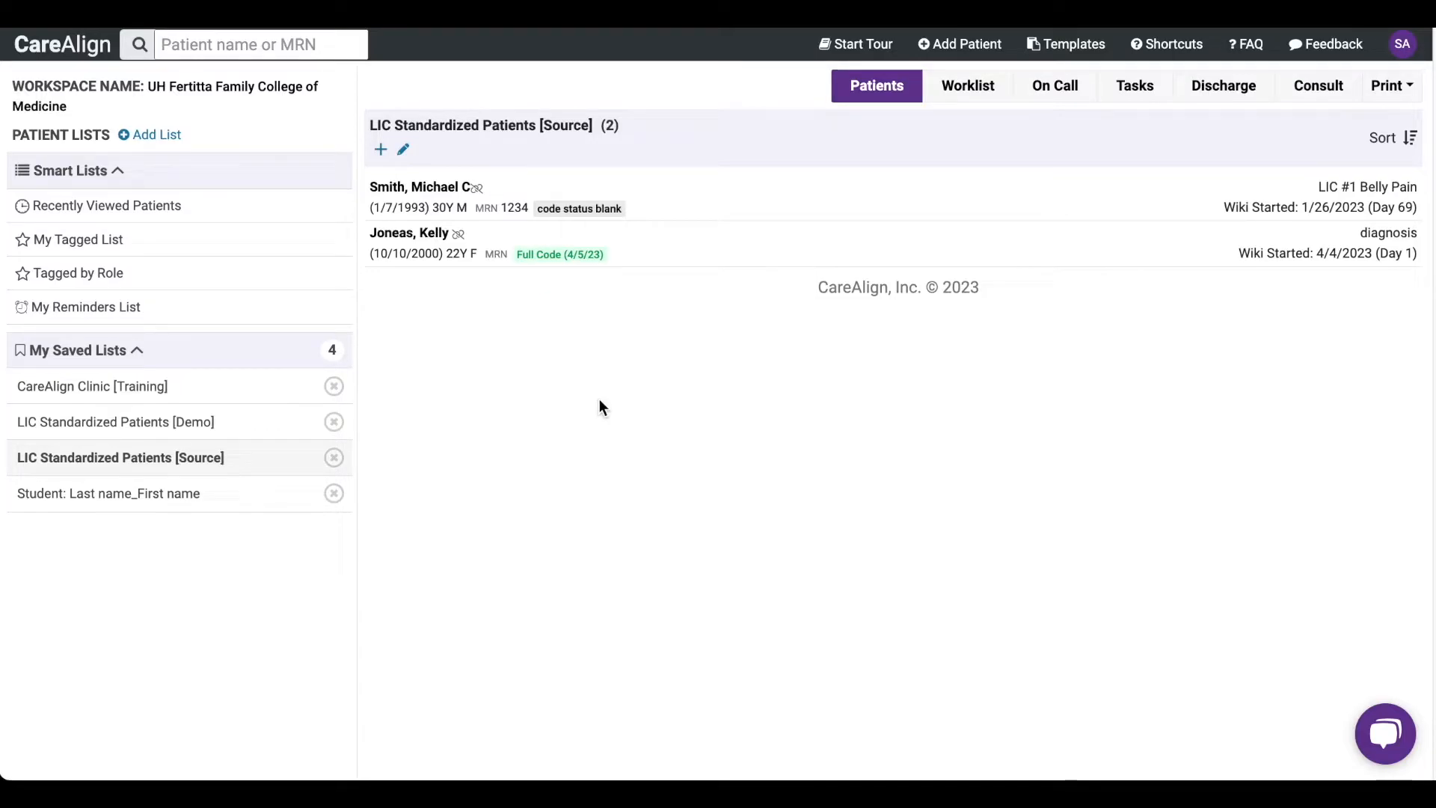
{"action": "mouse_move", "coordinate": [447, 241]}
{"action": "left_click", "coordinate": [481, 234]}
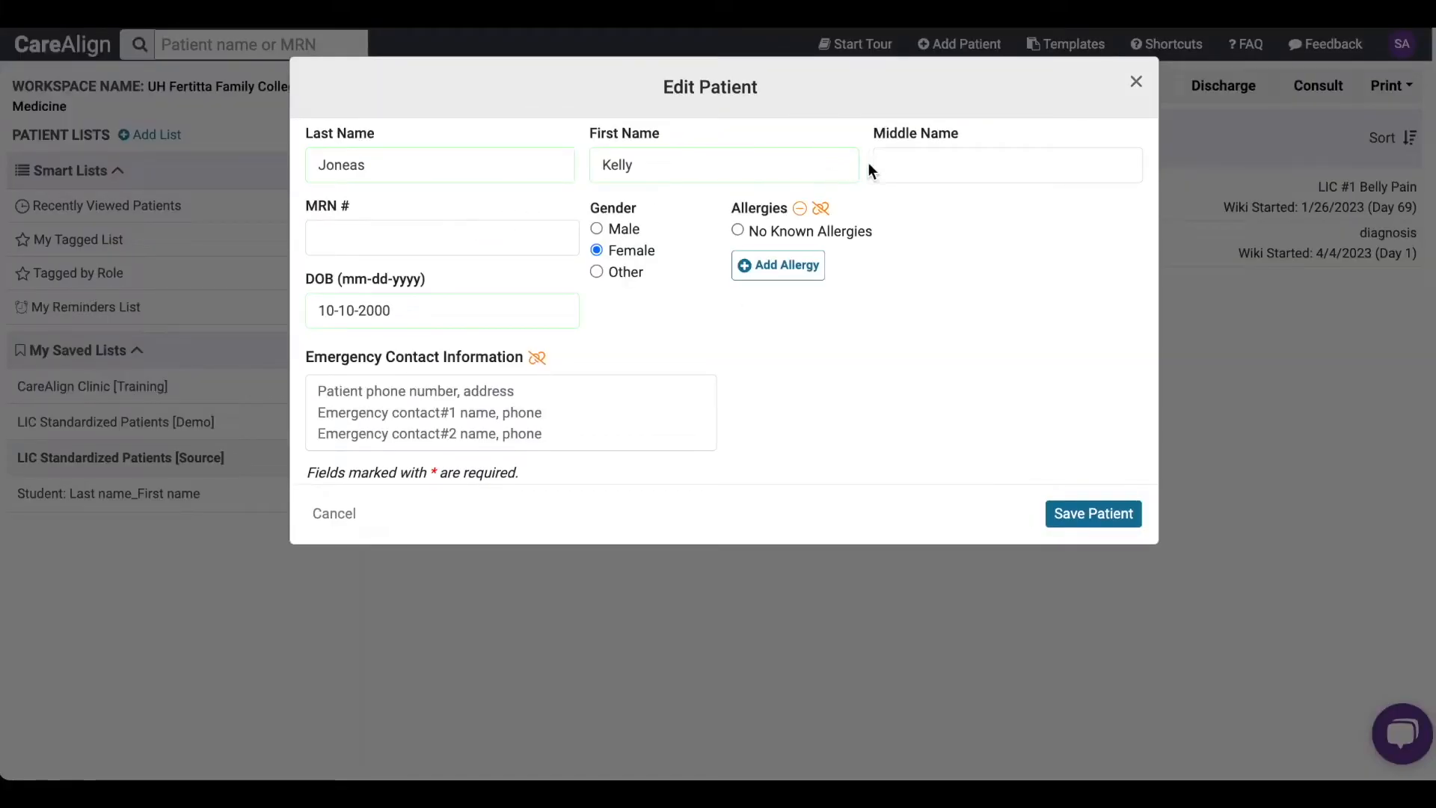
{"action": "left_click", "coordinate": [897, 166]}
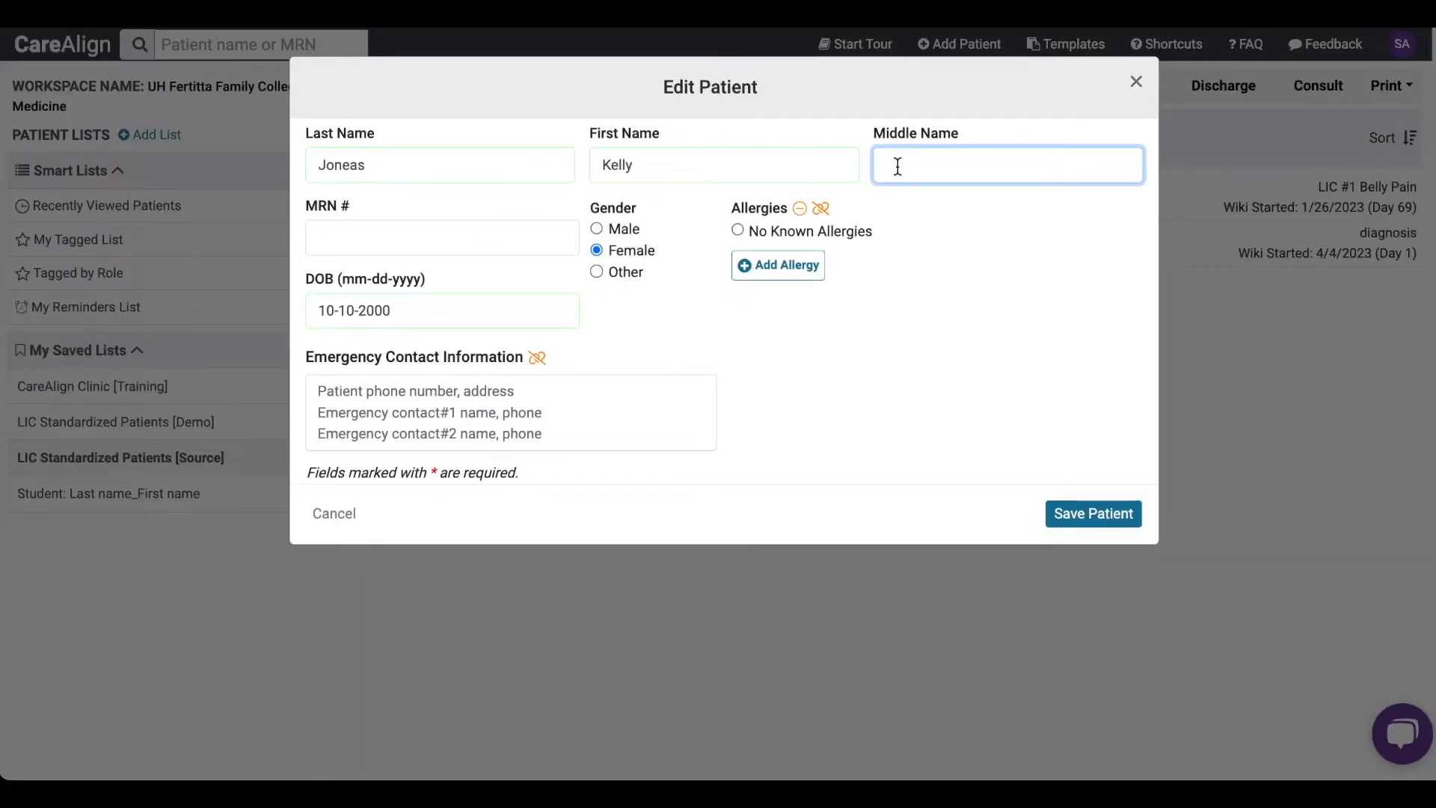
{"action": "type", "text": "Copies [15]"}
{"action": "left_click", "coordinate": [1093, 515]}
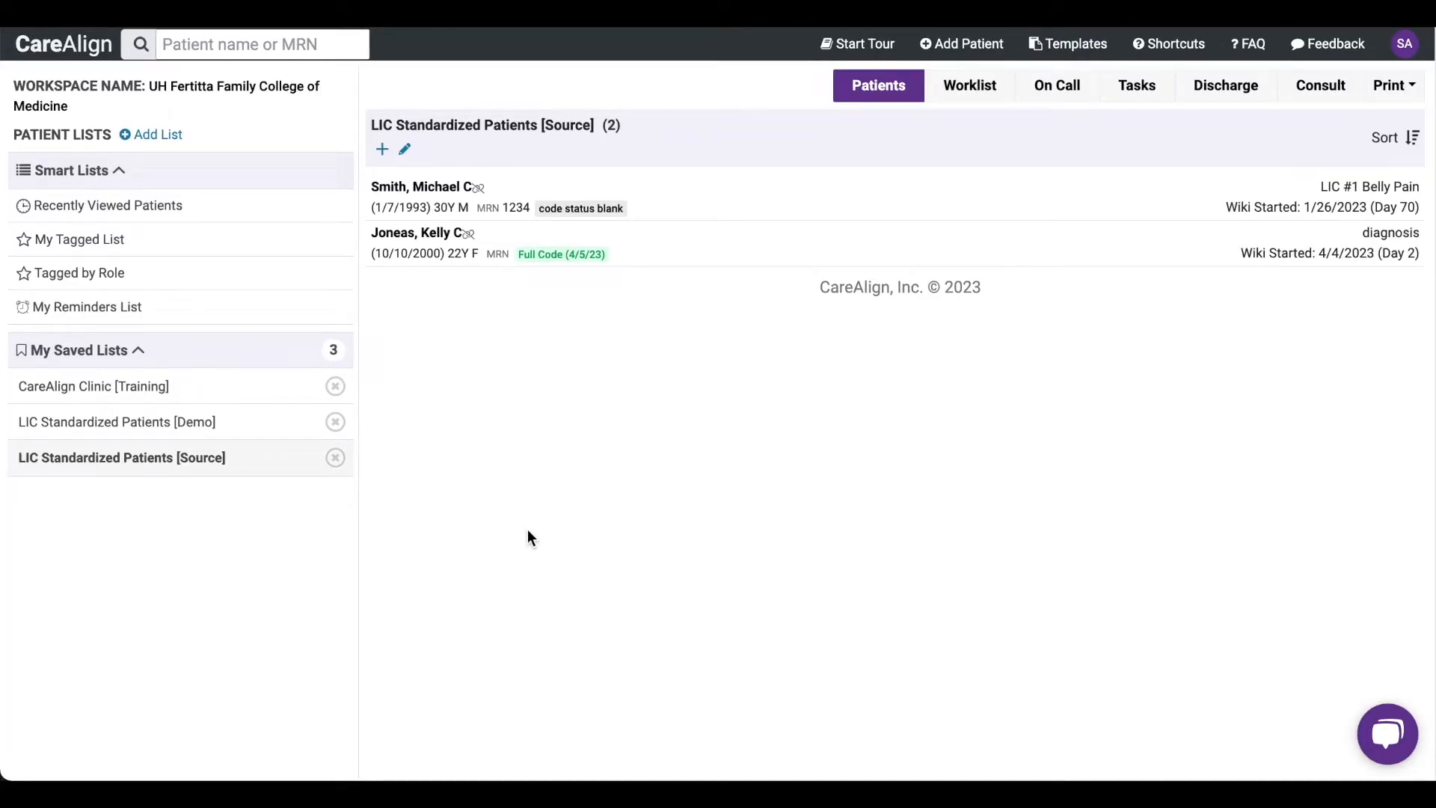
- Search the existing patient lists for "Student: Last name_First names"
{"action": "left_click", "coordinate": [156, 142]}
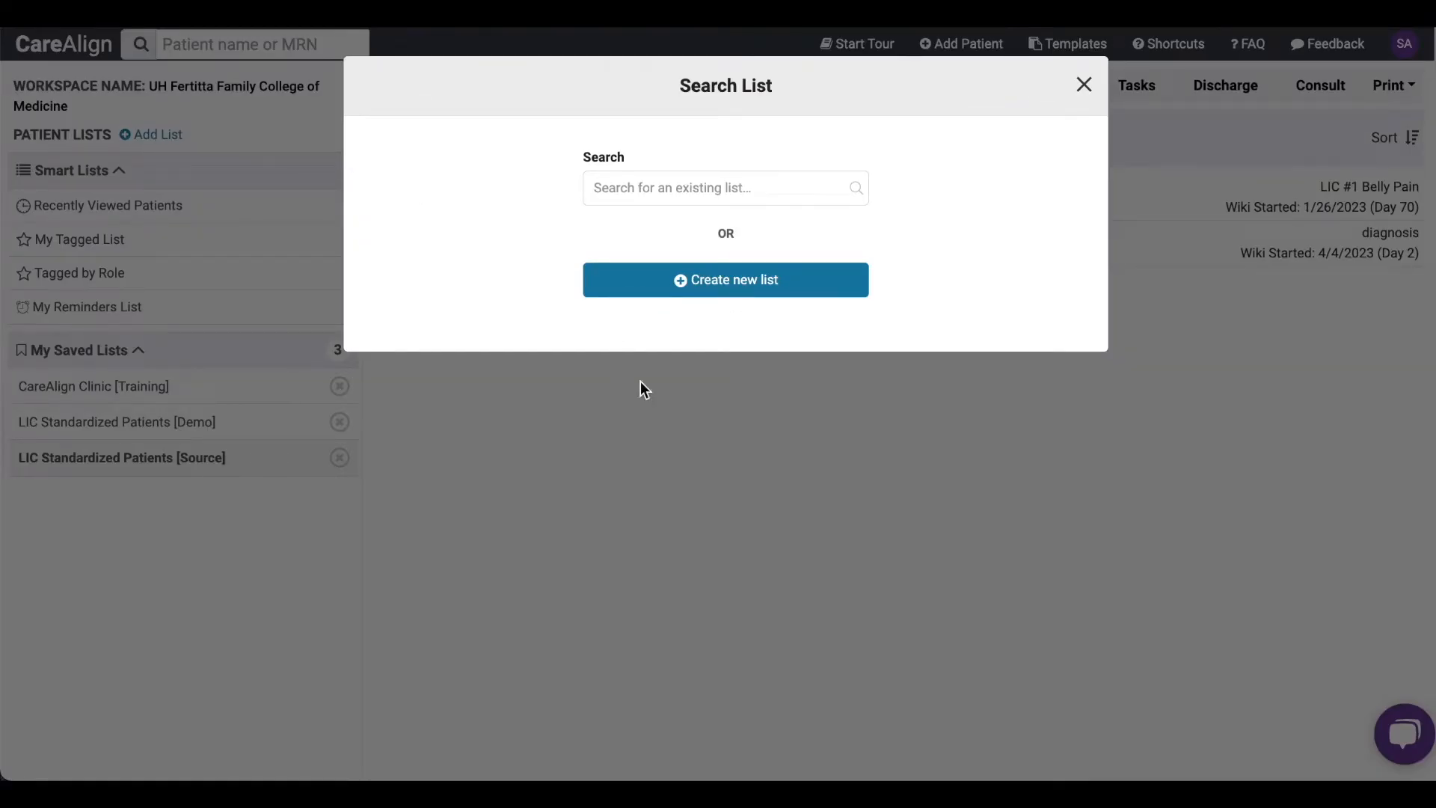
{"action": "left_click", "coordinate": [594, 189]}
{"action": "type", "text": "Student: Last"}
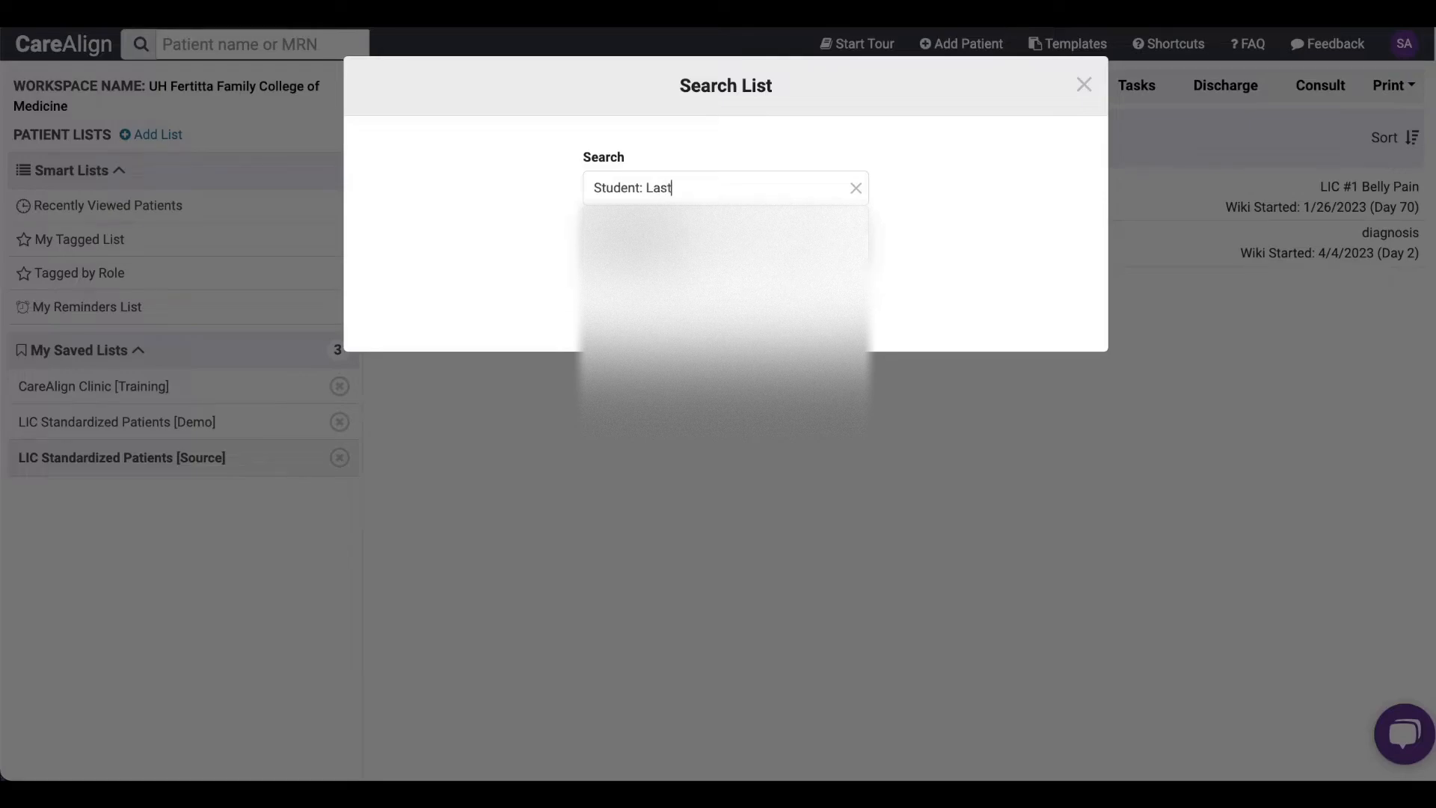
{"action": "type", "text": " name"}
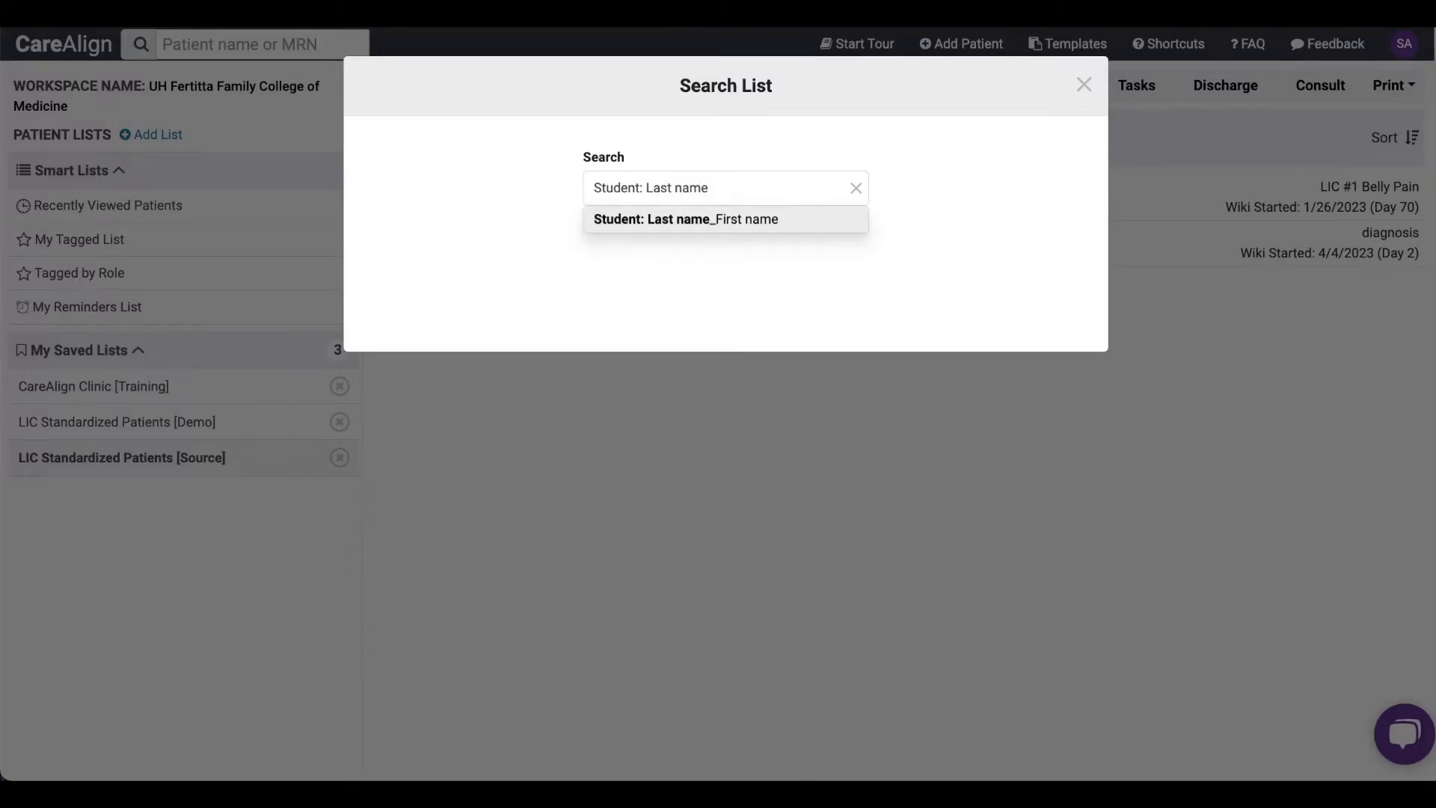
{"action": "type", "text": "_First names"}
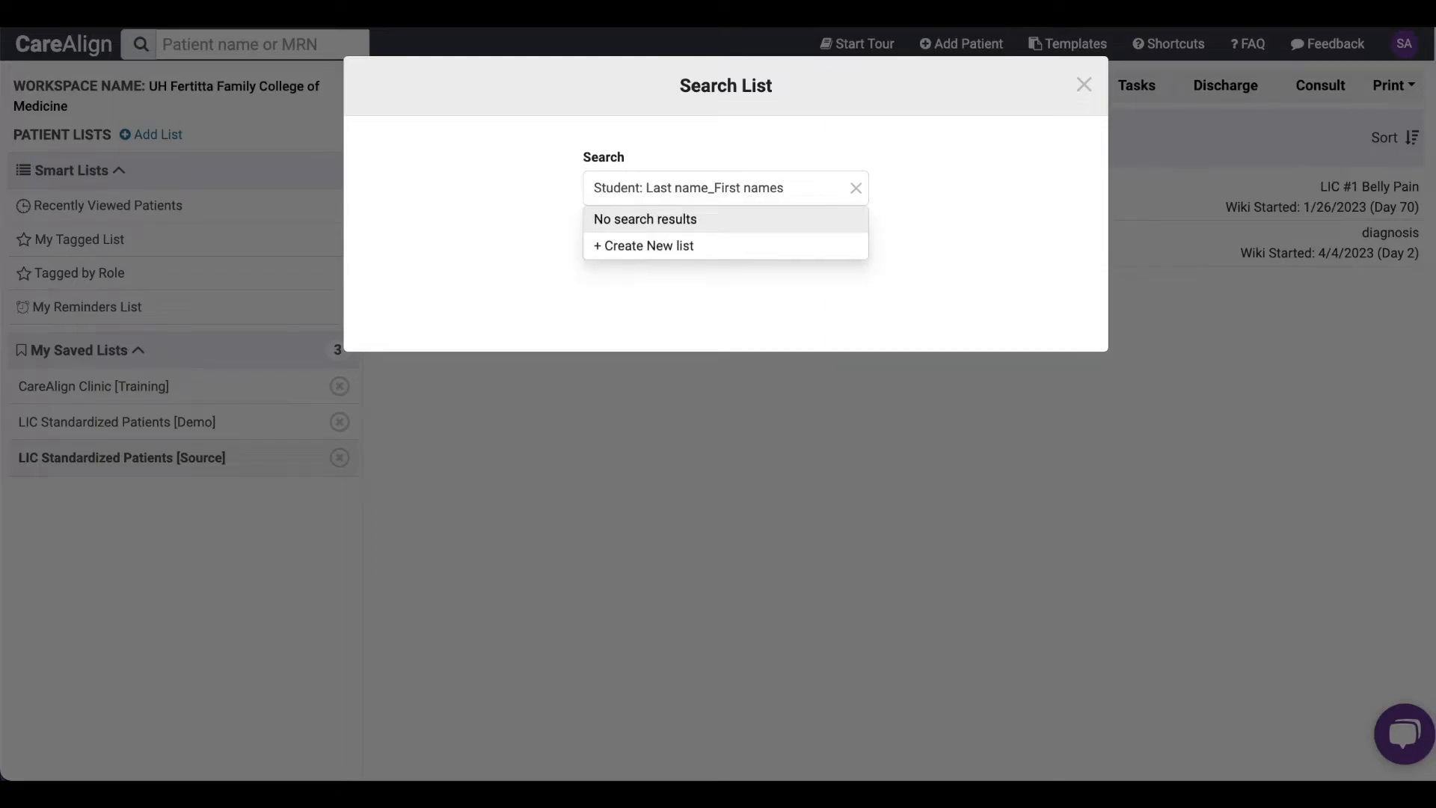
- Create a new patient list from the searched student name and keep it in the saved lists
{"action": "left_click", "coordinate": [628, 247]}
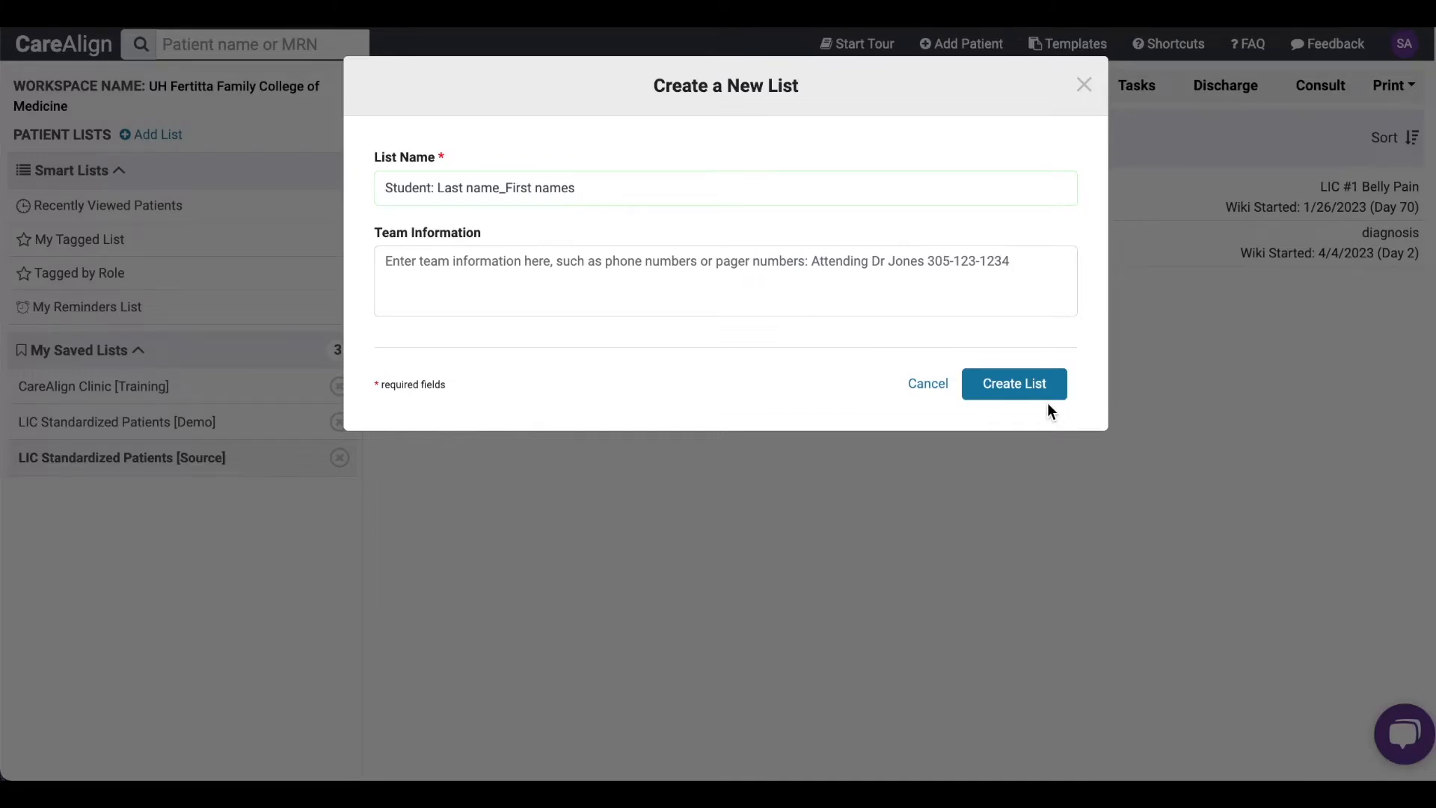
{"action": "left_click", "coordinate": [987, 386]}
{"action": "left_click", "coordinate": [1007, 437]}
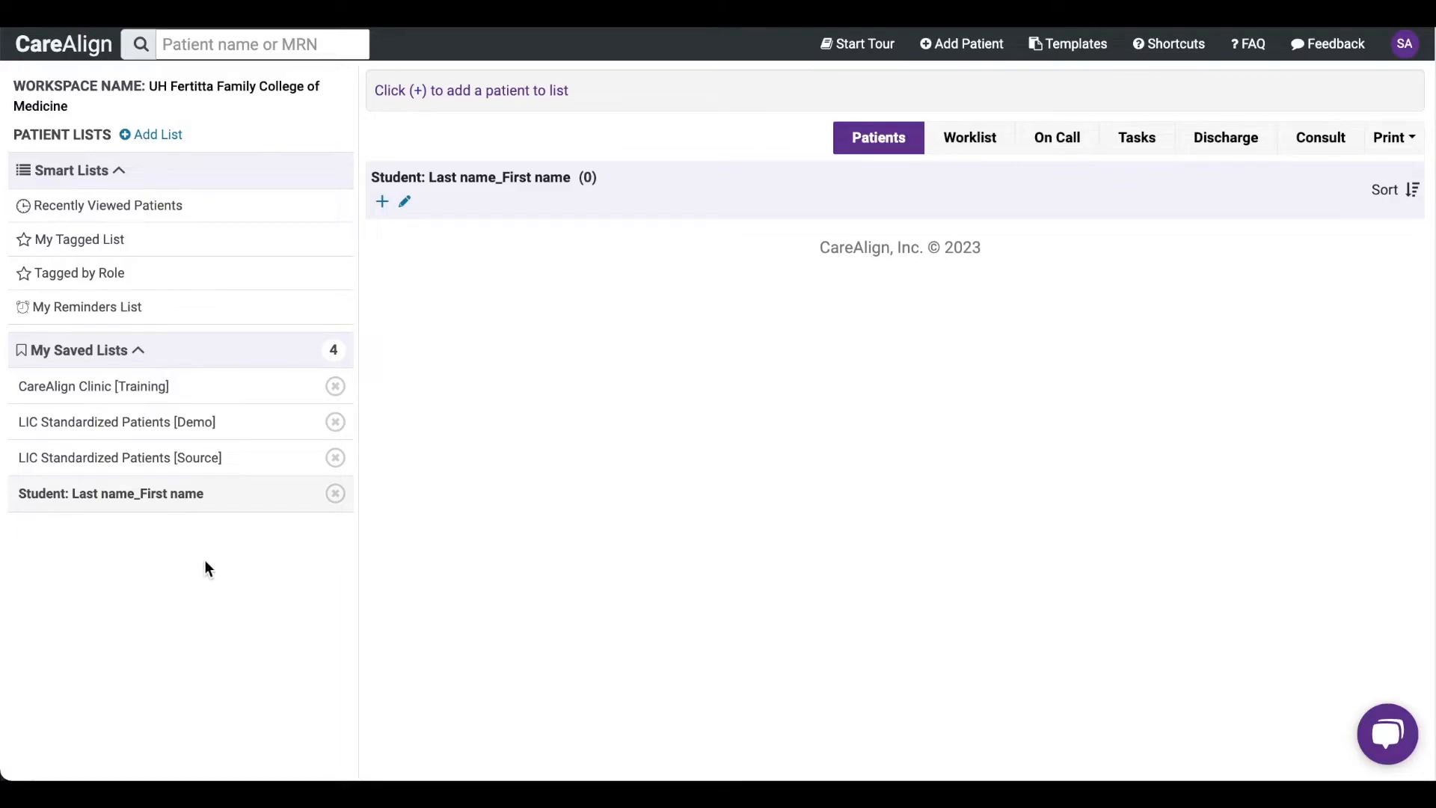
- Rename the new student list to "Student: Last name_First" and save the edit
{"action": "left_click", "coordinate": [404, 203]}
{"action": "left_click", "coordinate": [619, 180]}
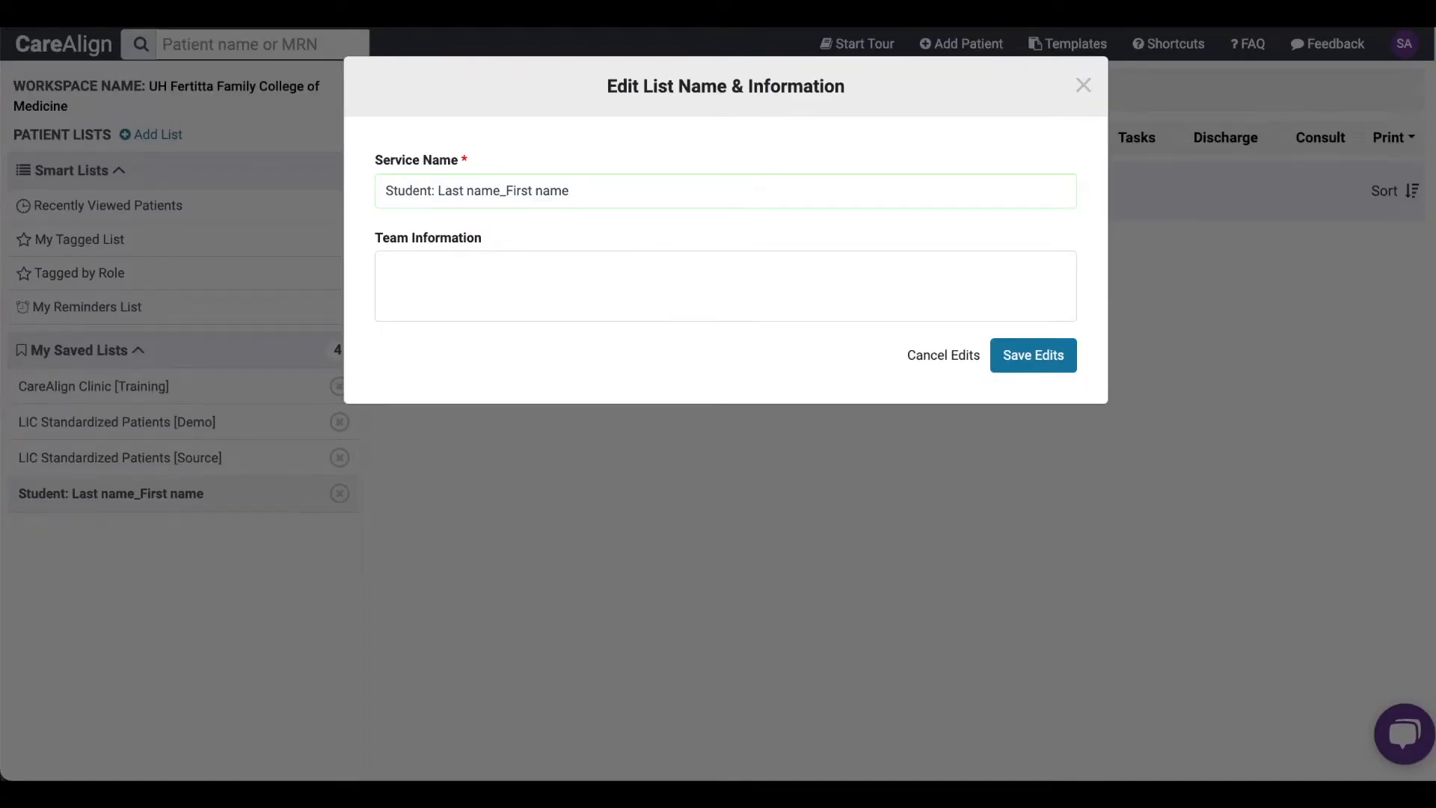
{"action": "key", "text": "BackSpace"}
{"action": "key", "text": "BackSpace"}
{"action": "key", "text": "BackSpace"}
{"action": "key", "text": "BackSpace"}
{"action": "key", "text": "BackSpace"}
{"action": "left_click", "coordinate": [1023, 356]}
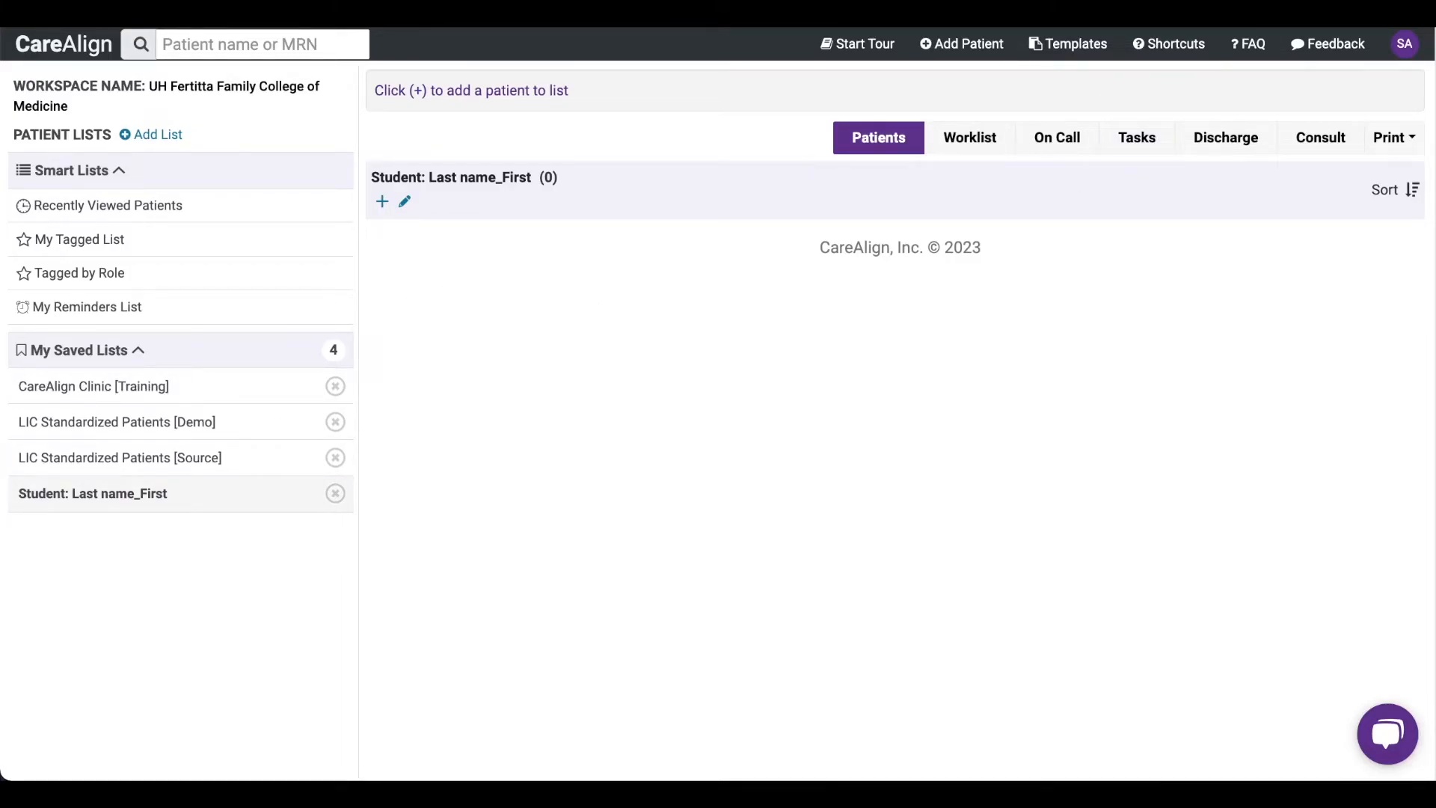
- In the LIC Standardized Patients [Demo] list, append "{StudentLast_F)" to the second patient's first name and save the record
{"action": "left_click", "coordinate": [222, 430]}
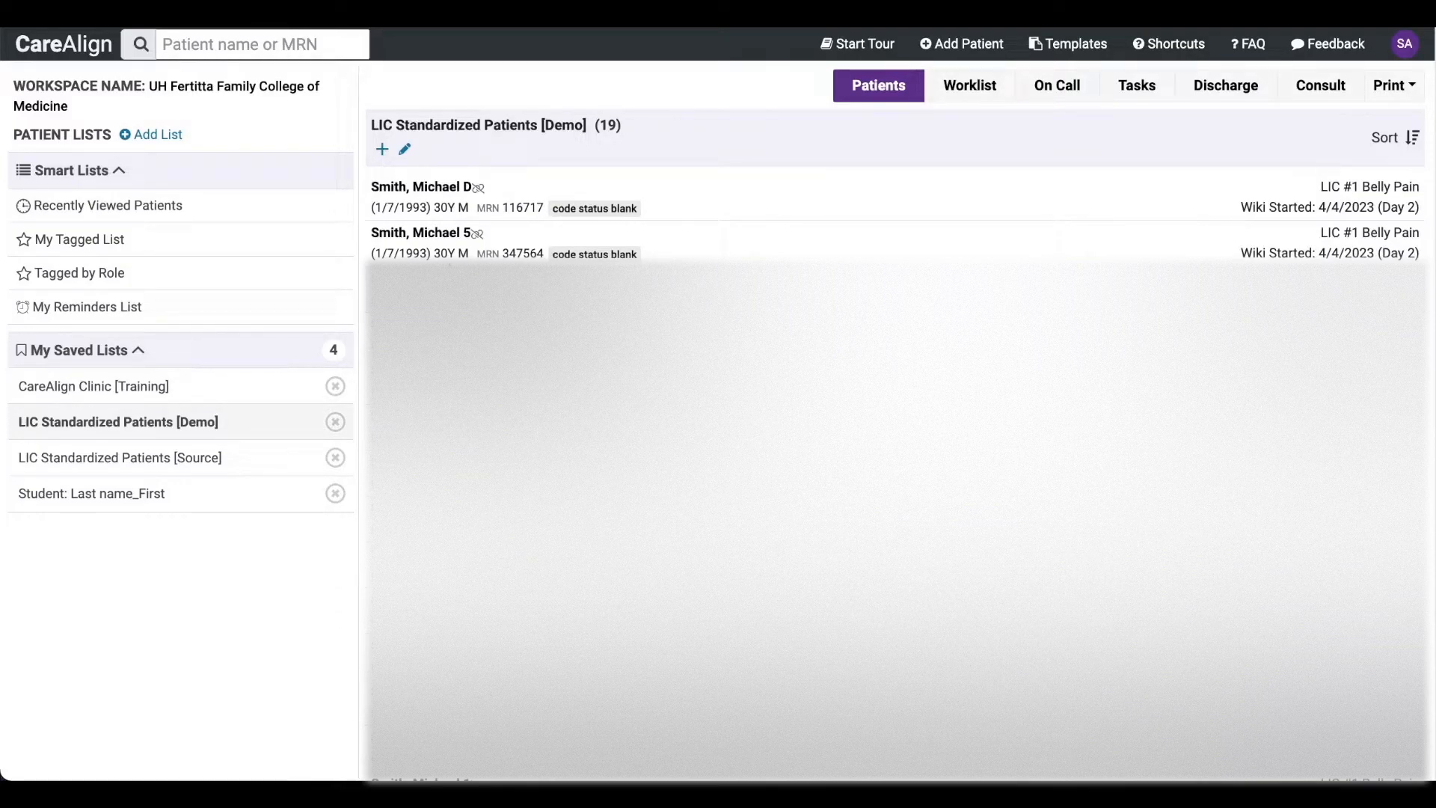
{"action": "left_click", "coordinate": [497, 230]}
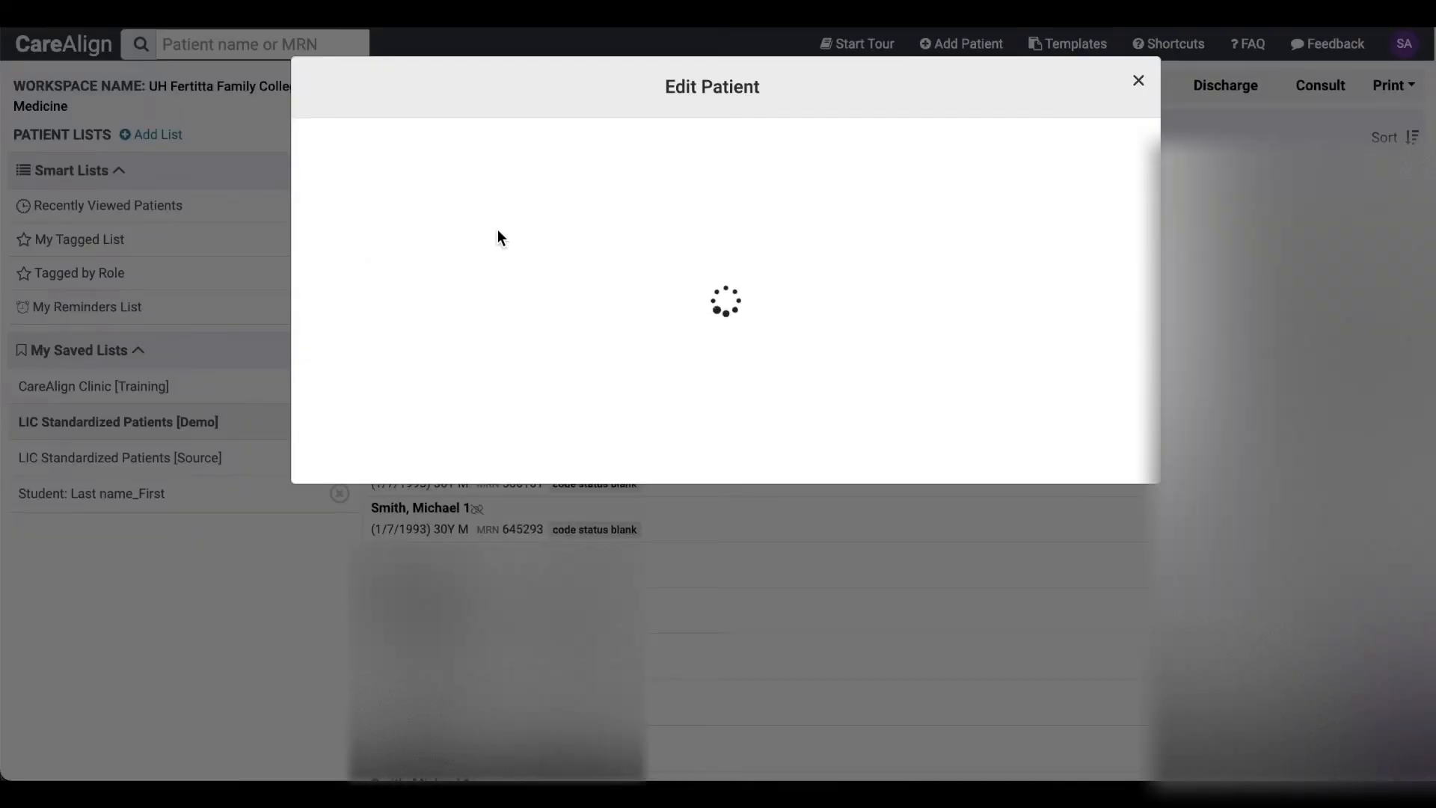
{"action": "left_click", "coordinate": [694, 162]}
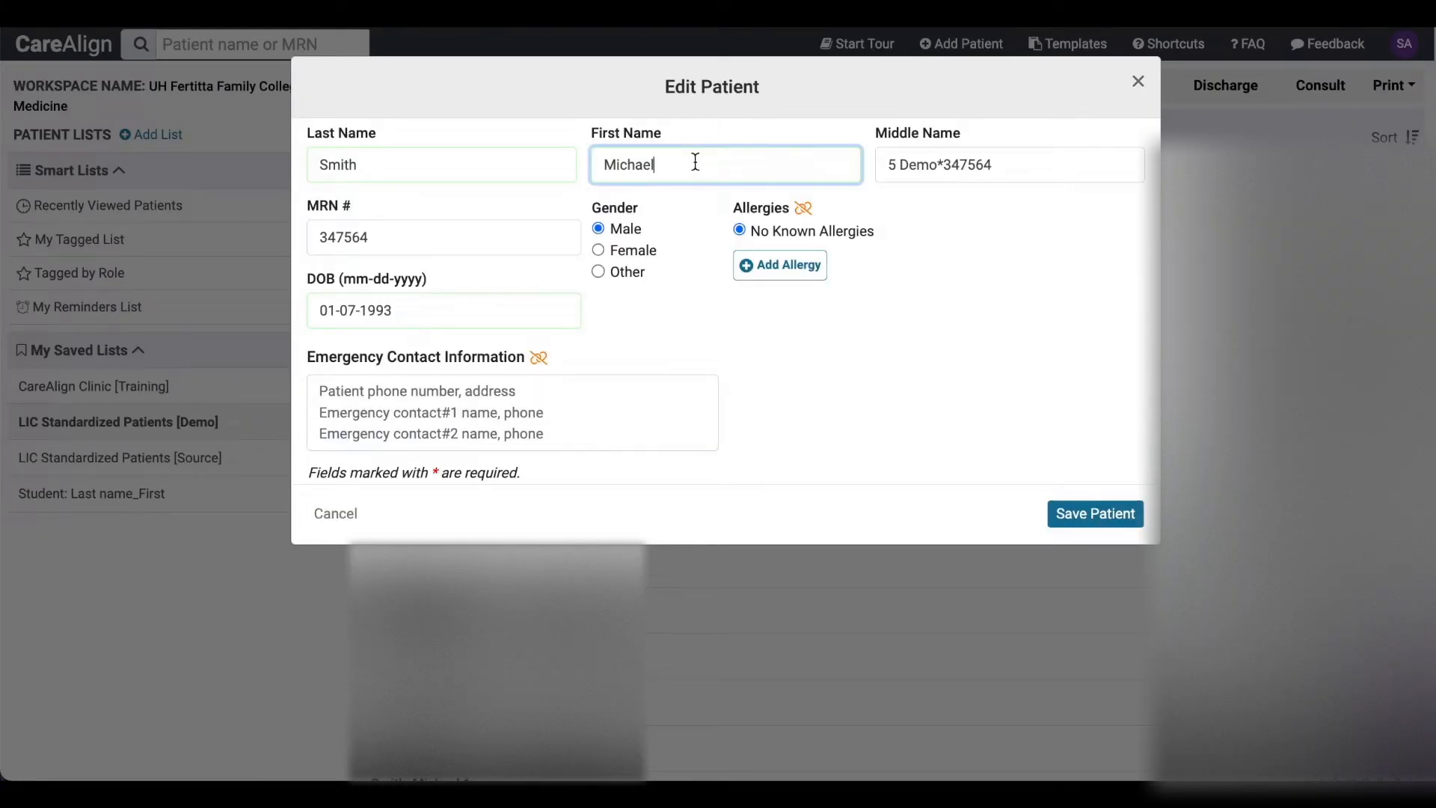
{"action": "type", "text": "(StudentLast_F)"}
{"action": "left_click", "coordinate": [1074, 513]}
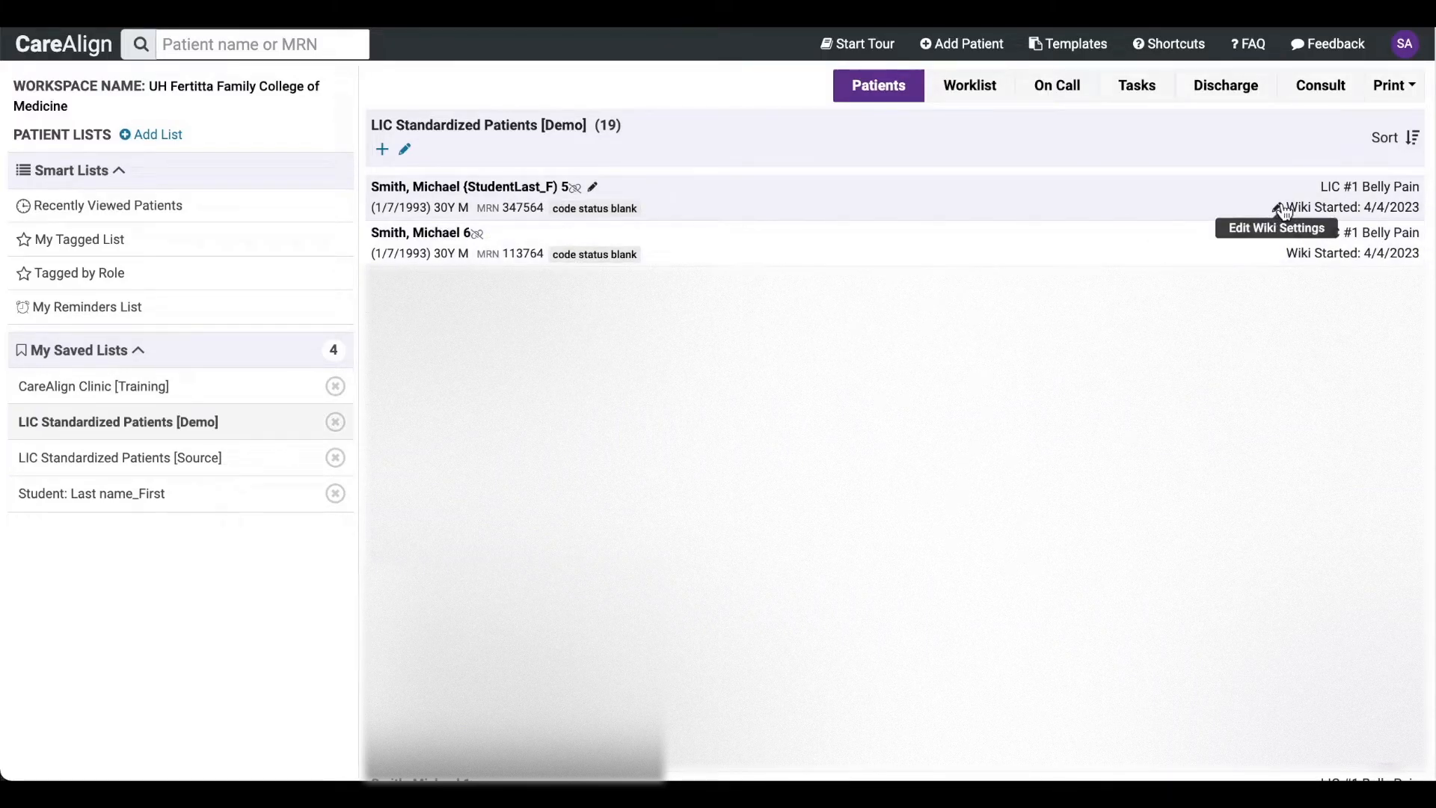
- Move the {StudentLast_F) patient from the LIC Standardized Patients [Demo] list to "Student: Last name_First" as primary and save the wiki settings
{"action": "left_click", "coordinate": [1279, 208]}
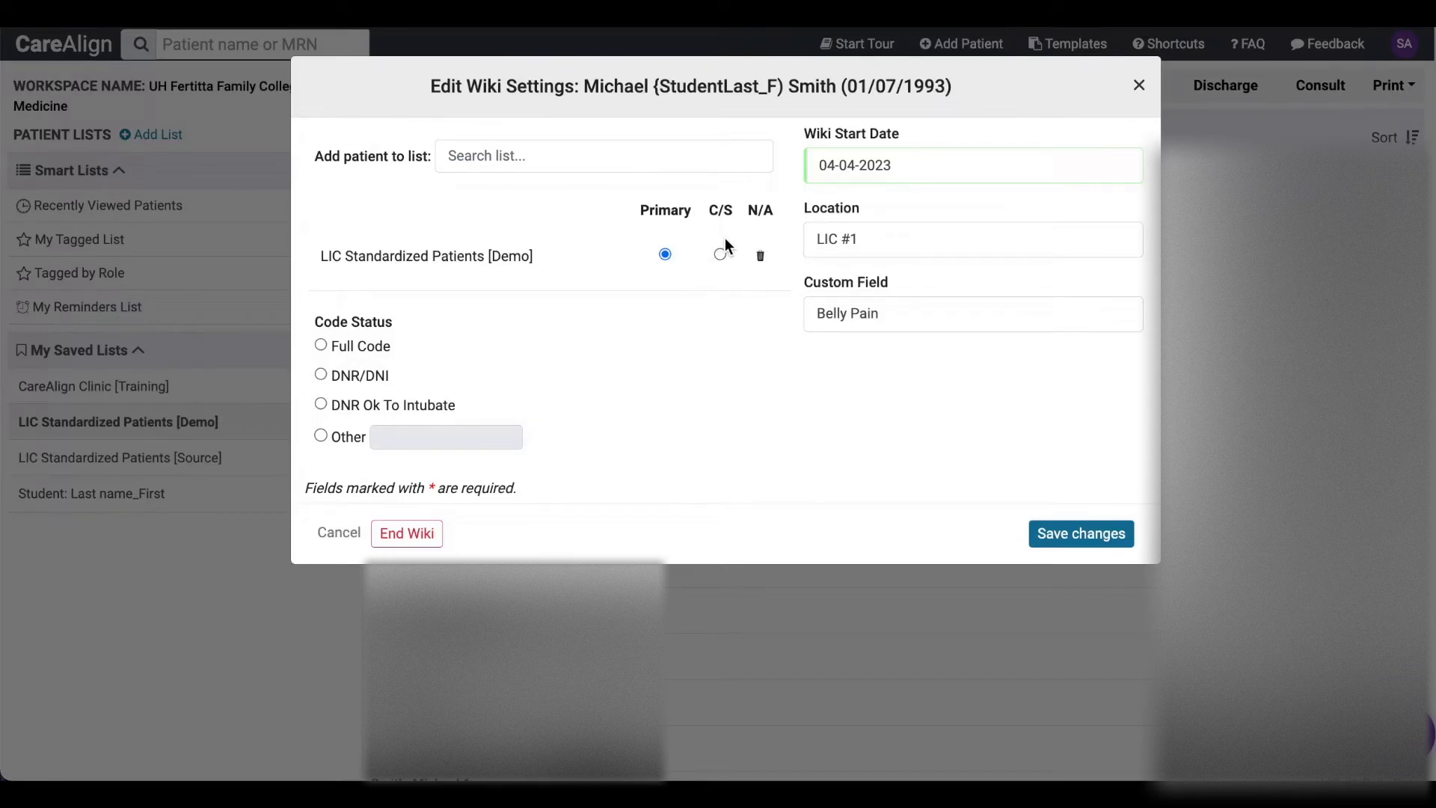
{"action": "left_click", "coordinate": [758, 257]}
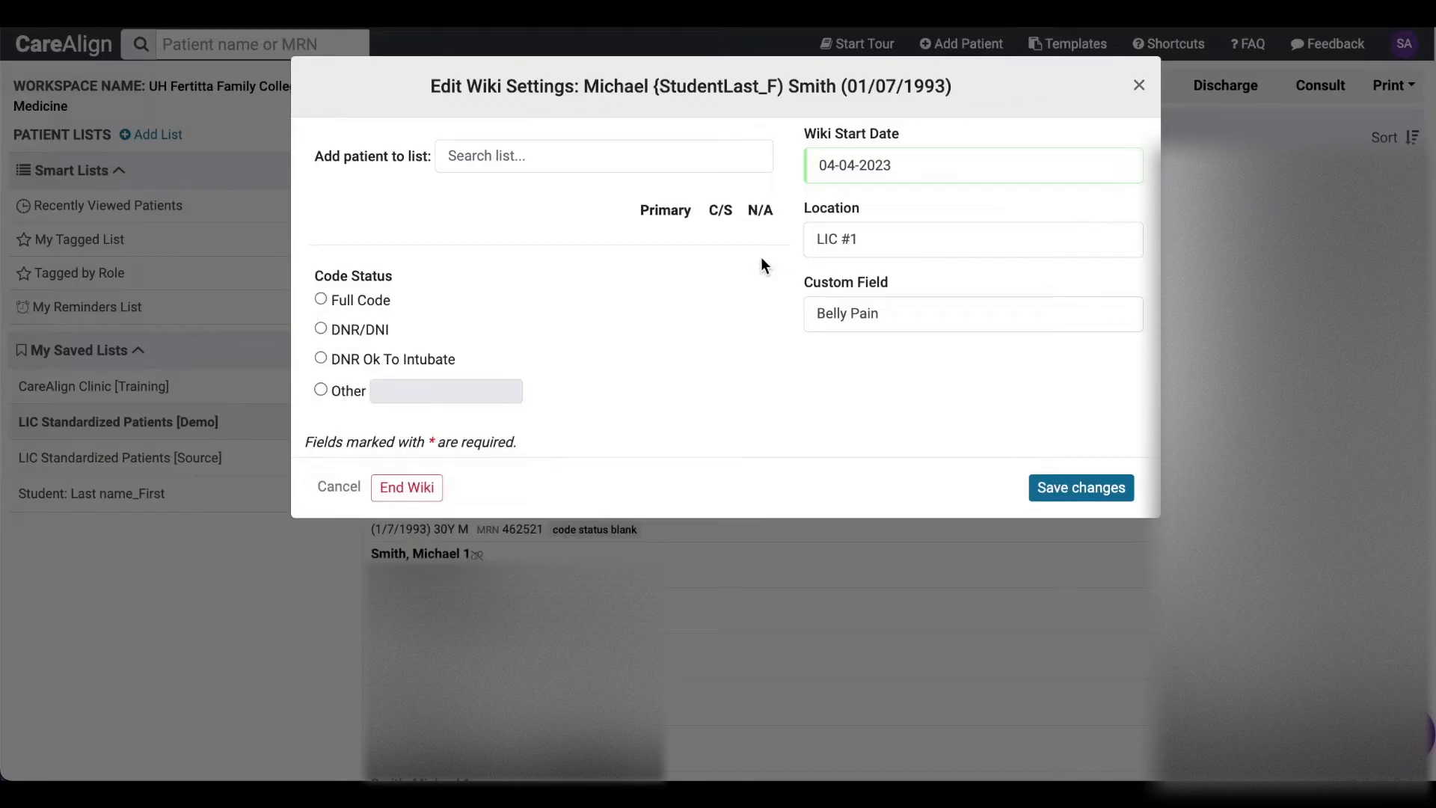
{"action": "left_click", "coordinate": [611, 154]}
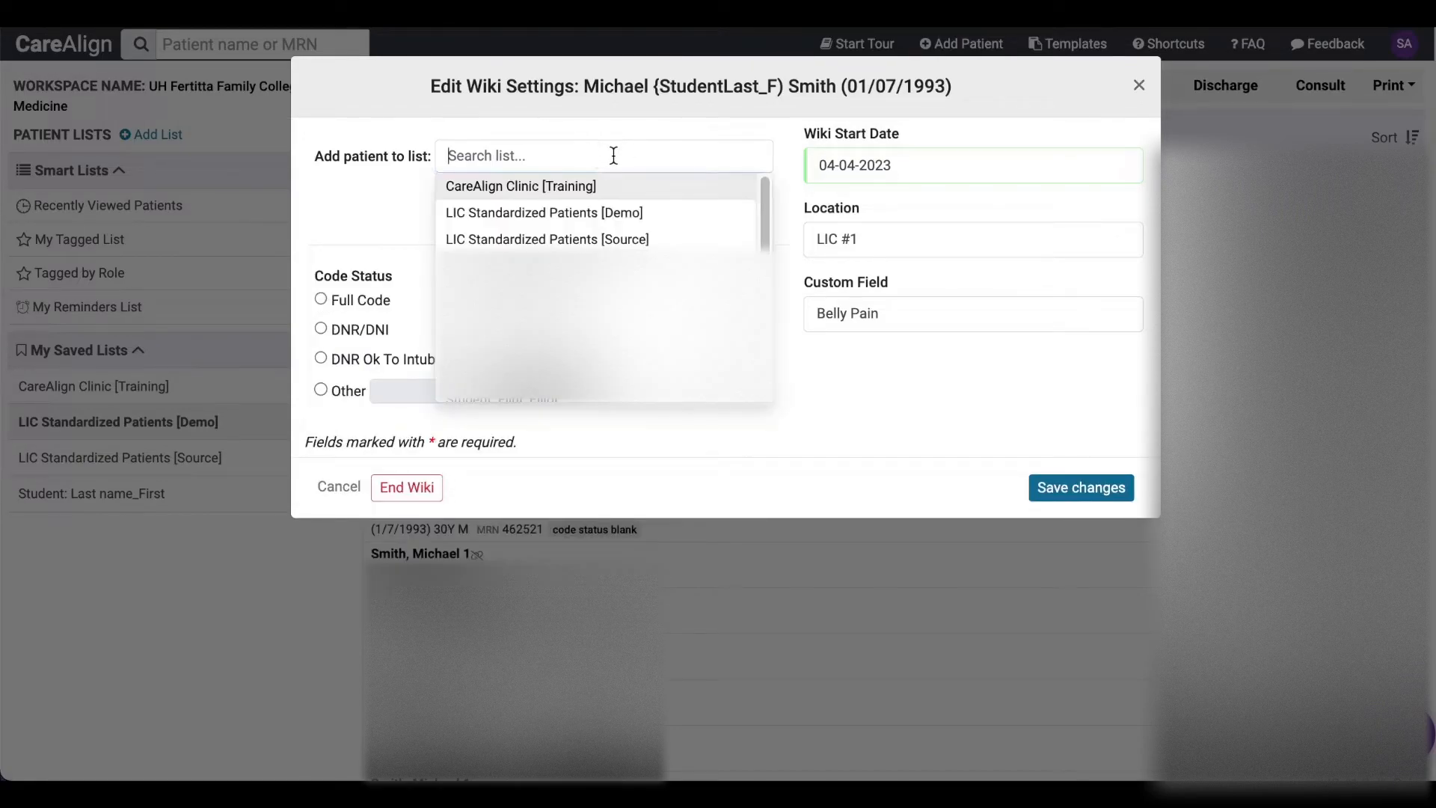
{"action": "type", "text": "student"}
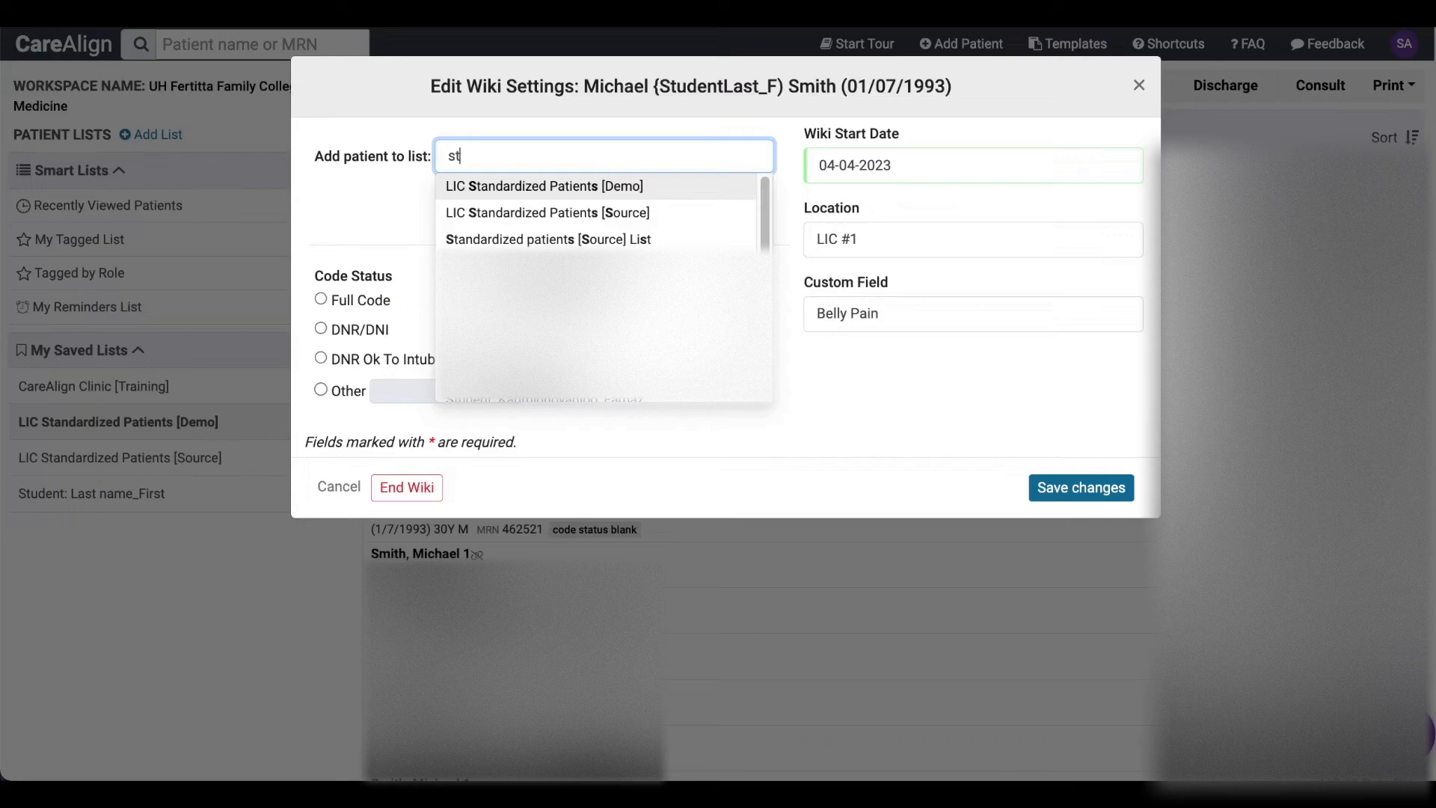
{"action": "type", "text": "la"}
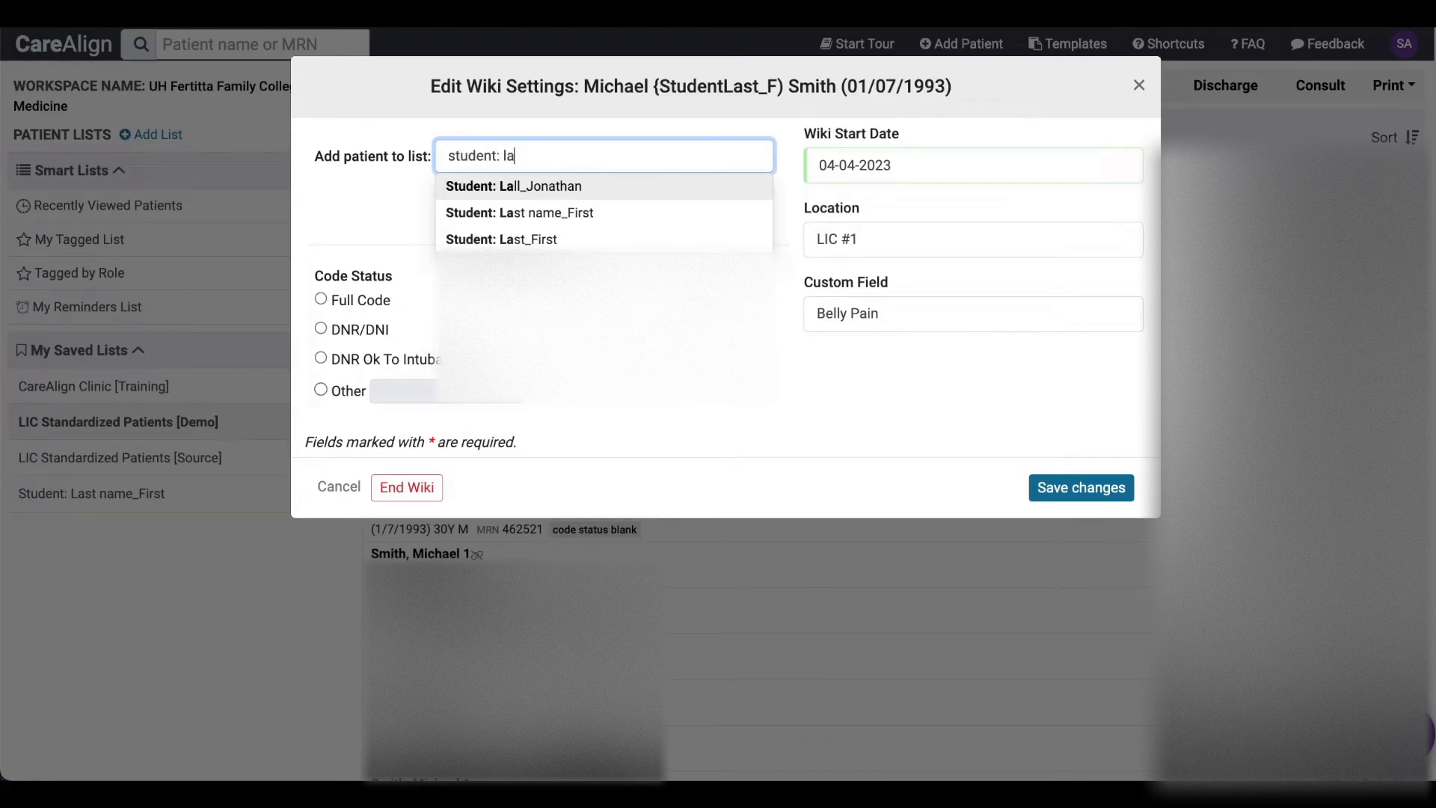
{"action": "left_click", "coordinate": [592, 217]}
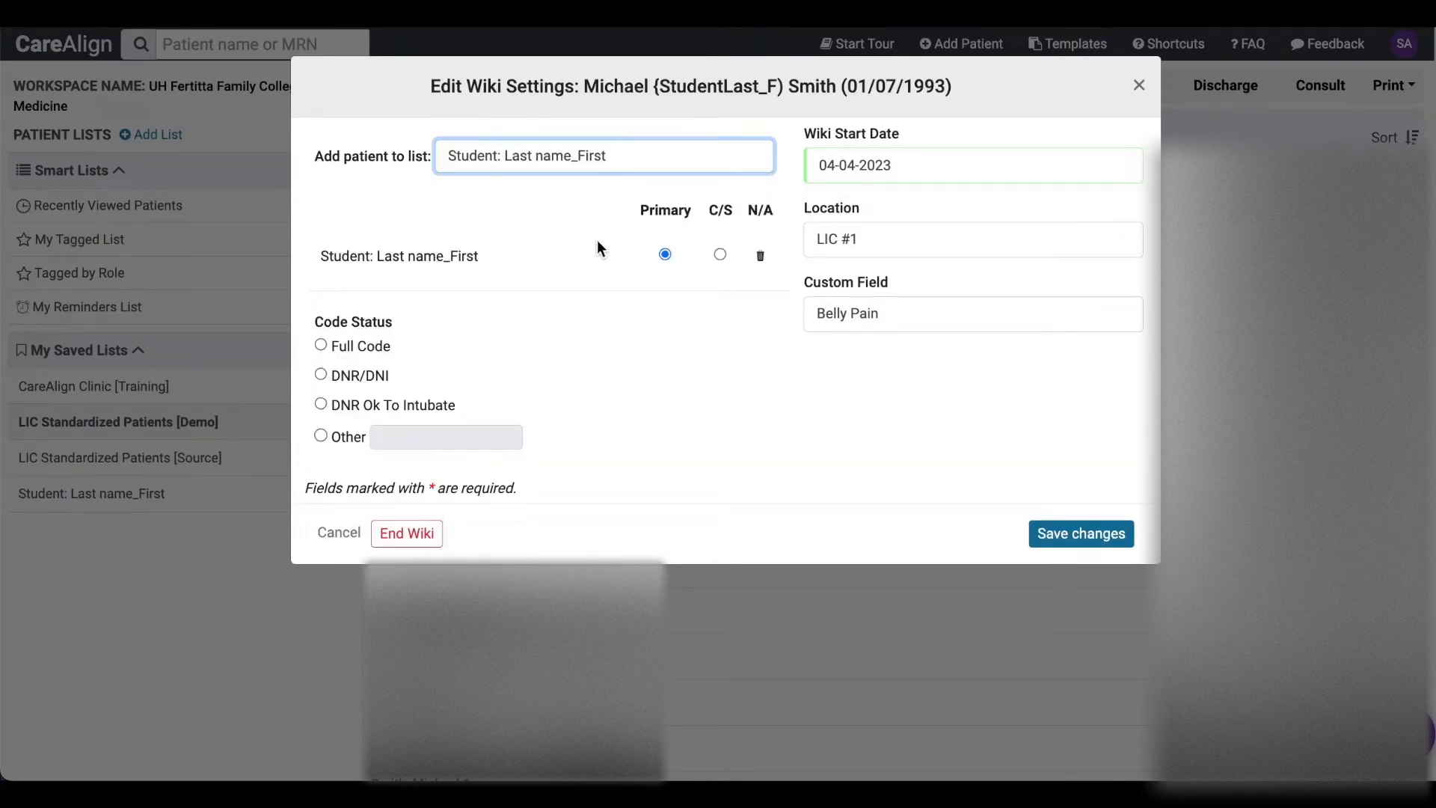
{"action": "left_click", "coordinate": [1072, 536]}
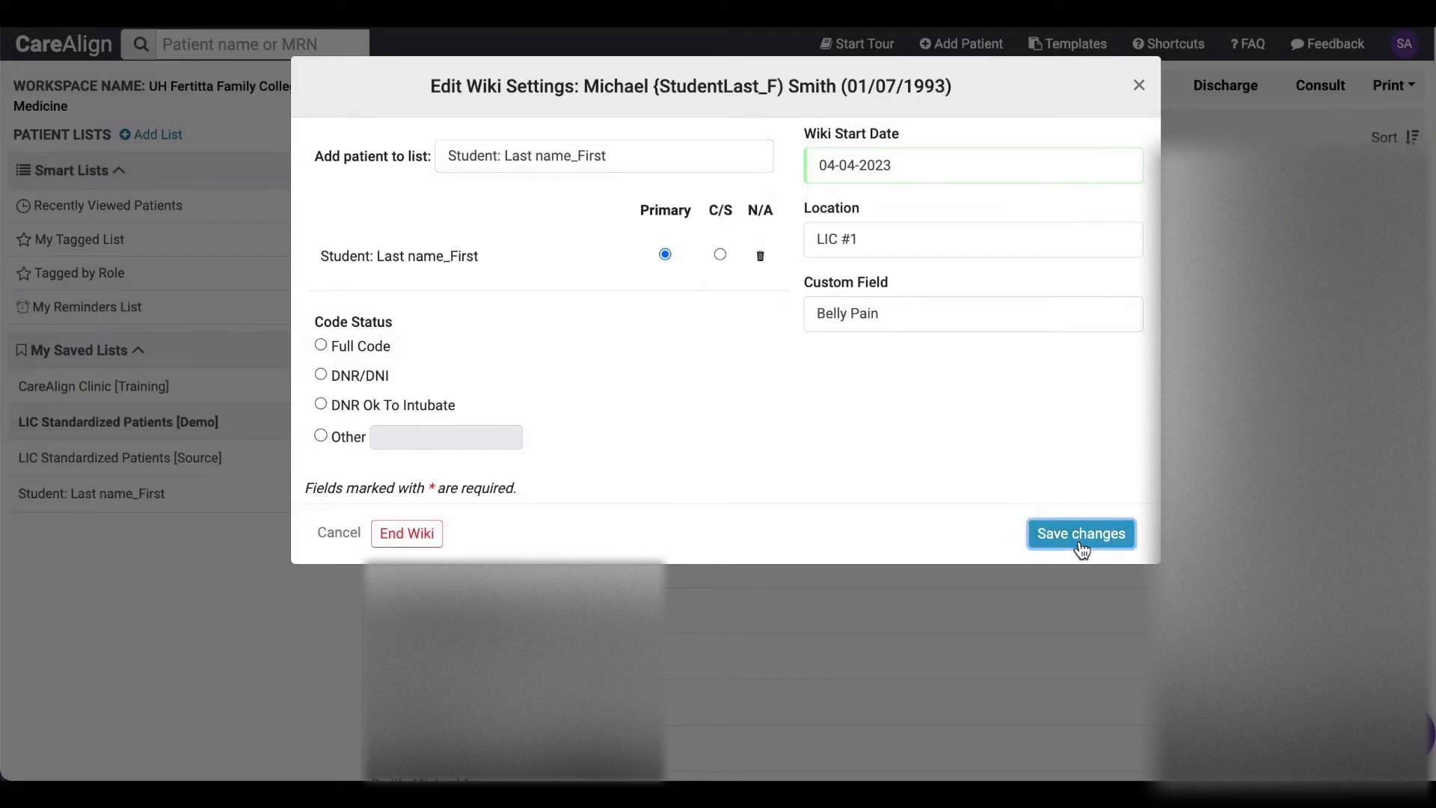
- In the "Student: Last name_First" worklist, add and save a task saying the HPI assignment was completed on 04-05-2023 and is ready for the tagged reviewer
{"action": "left_click", "coordinate": [116, 495]}
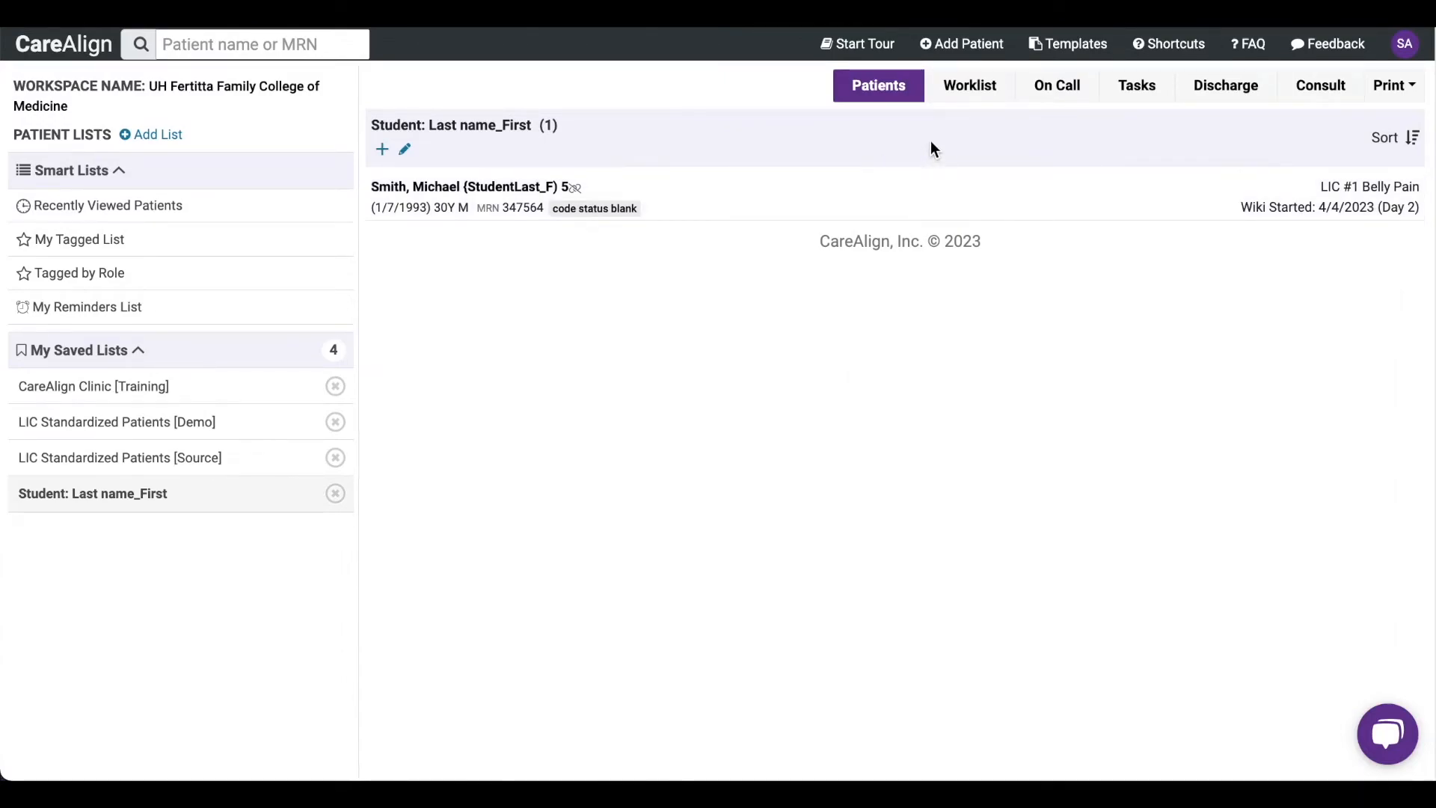
{"action": "left_click", "coordinate": [962, 88]}
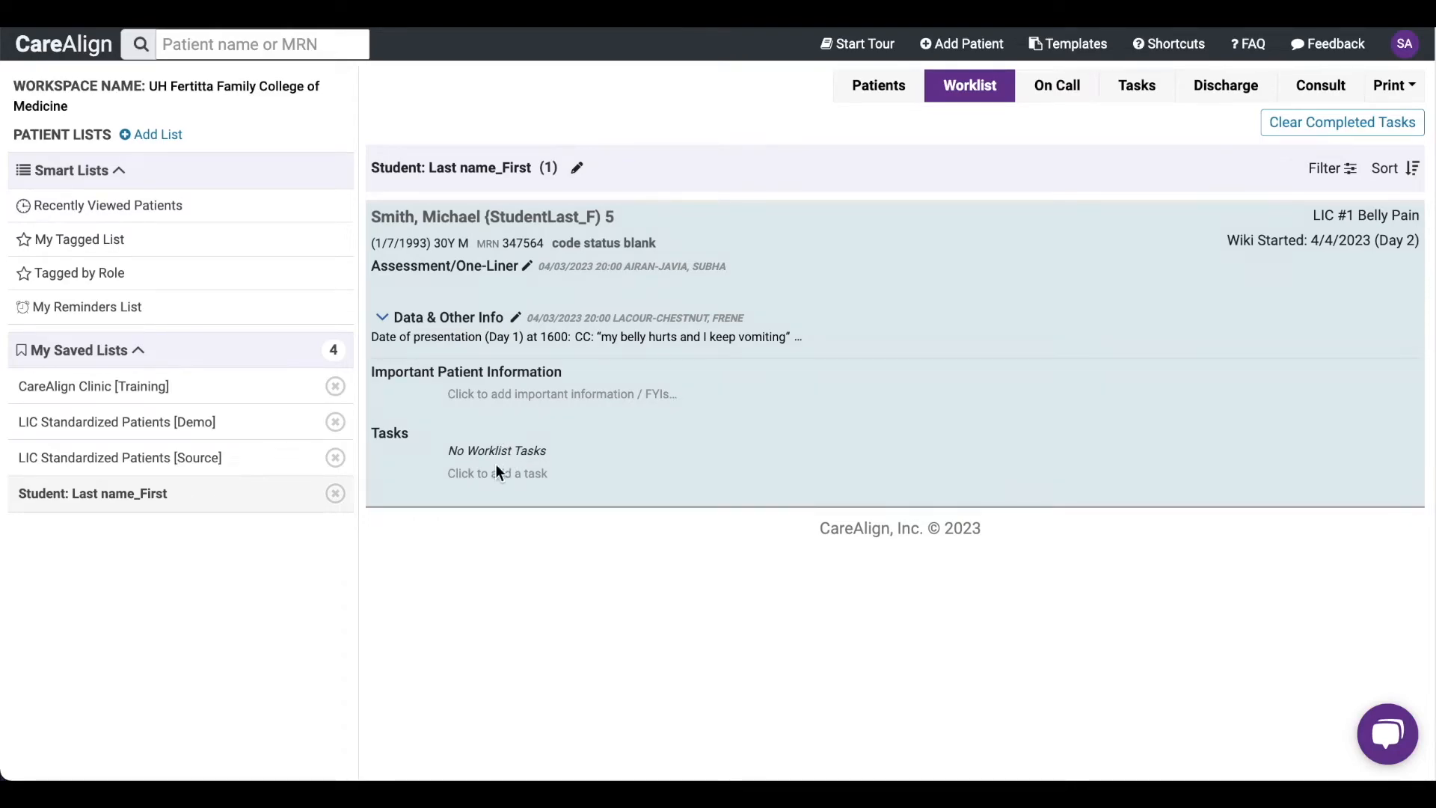
{"action": "left_click", "coordinate": [493, 469]}
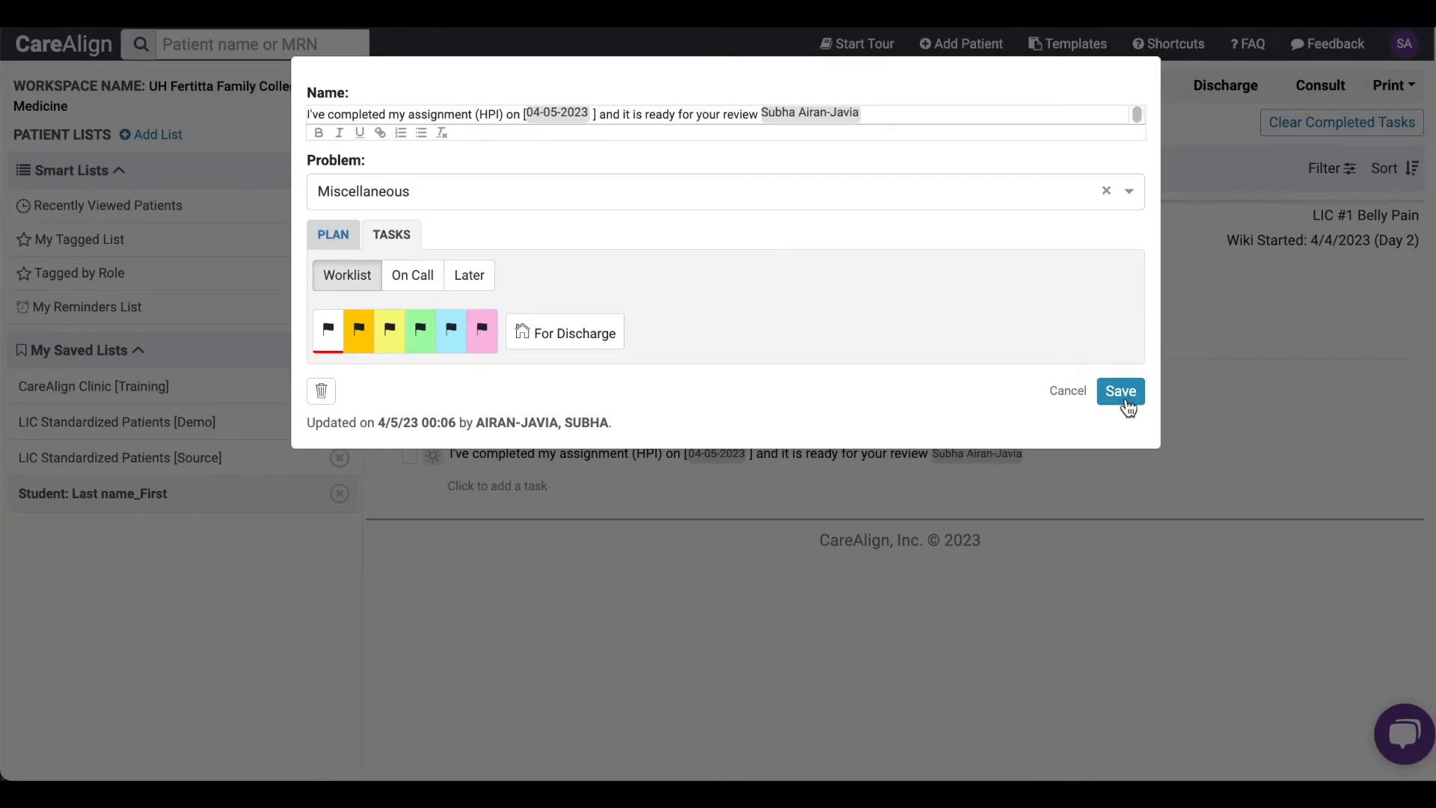
{"action": "left_click", "coordinate": [1126, 401]}
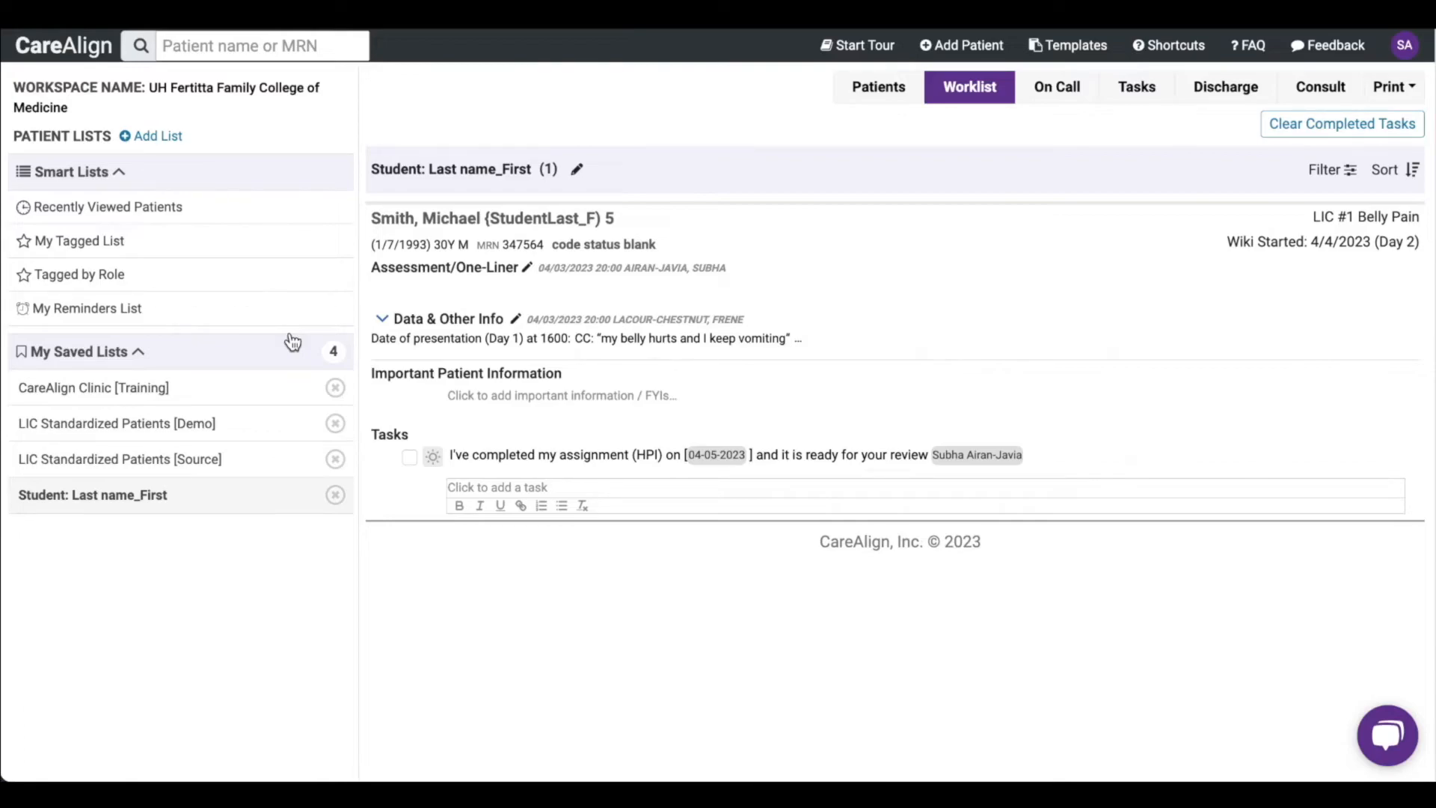
- Open the worklist of My Tagged List and expand the student patient's Assessment/One-Liner to read the full HPI
{"action": "left_click", "coordinate": [120, 240]}
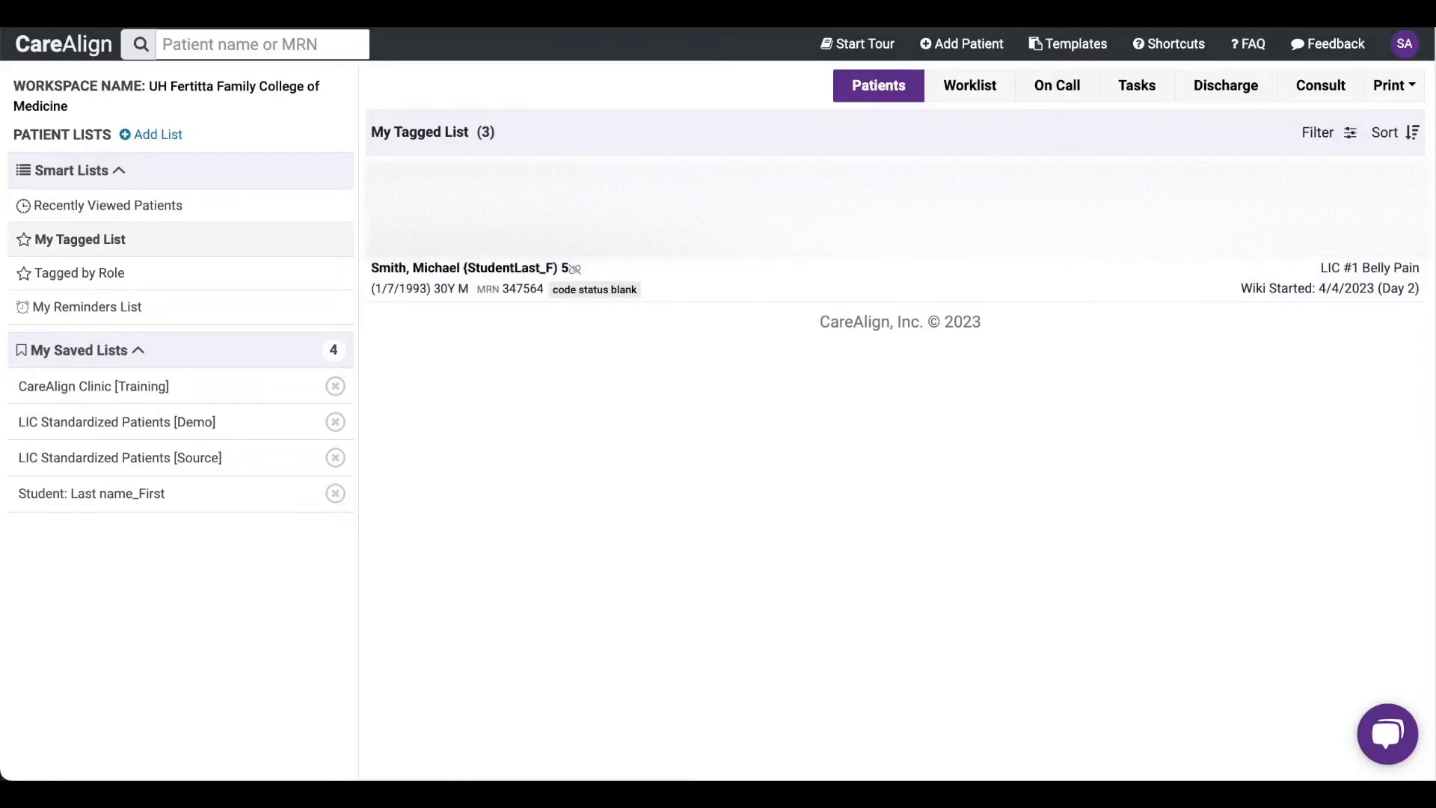
{"action": "left_click", "coordinate": [969, 89]}
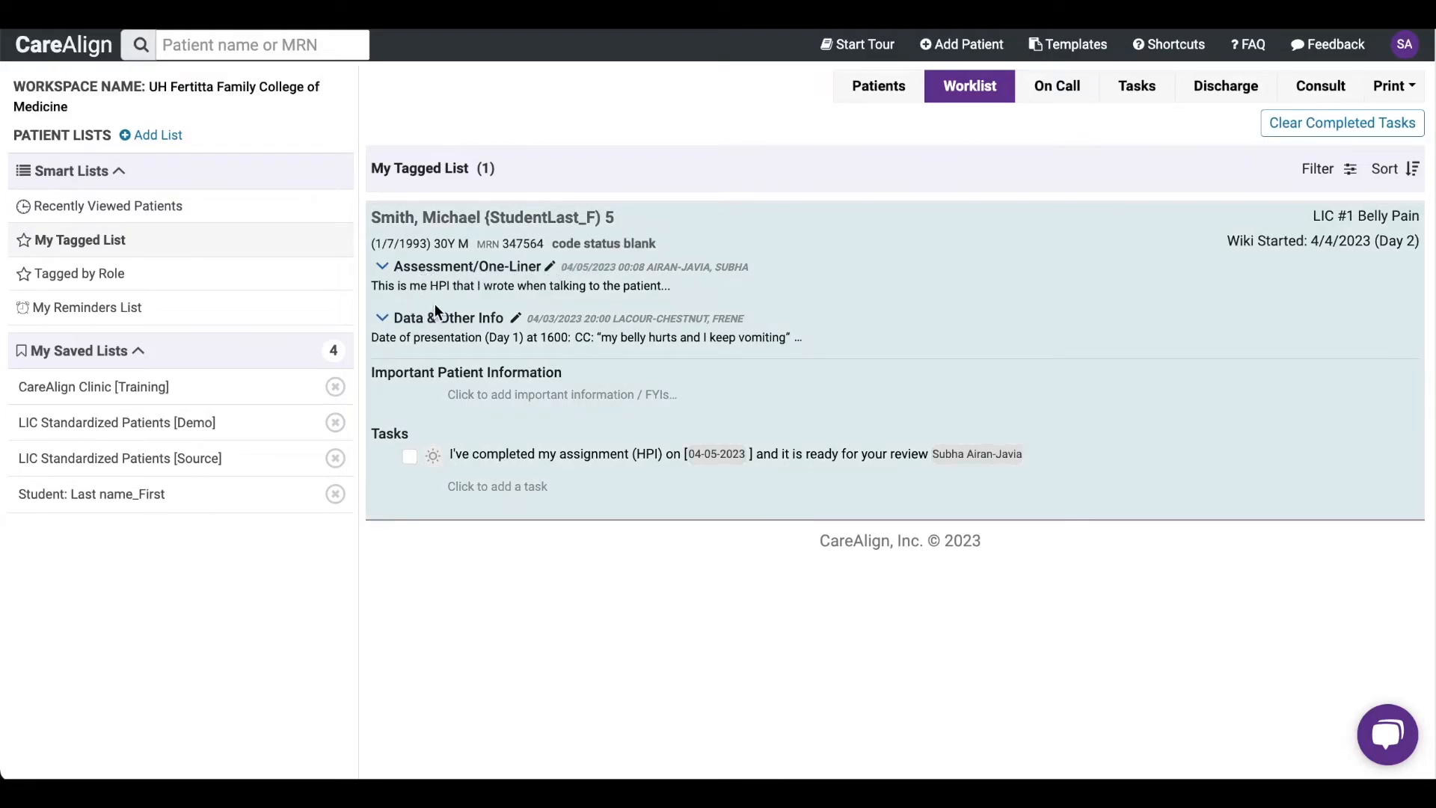
{"action": "left_click", "coordinate": [382, 268]}
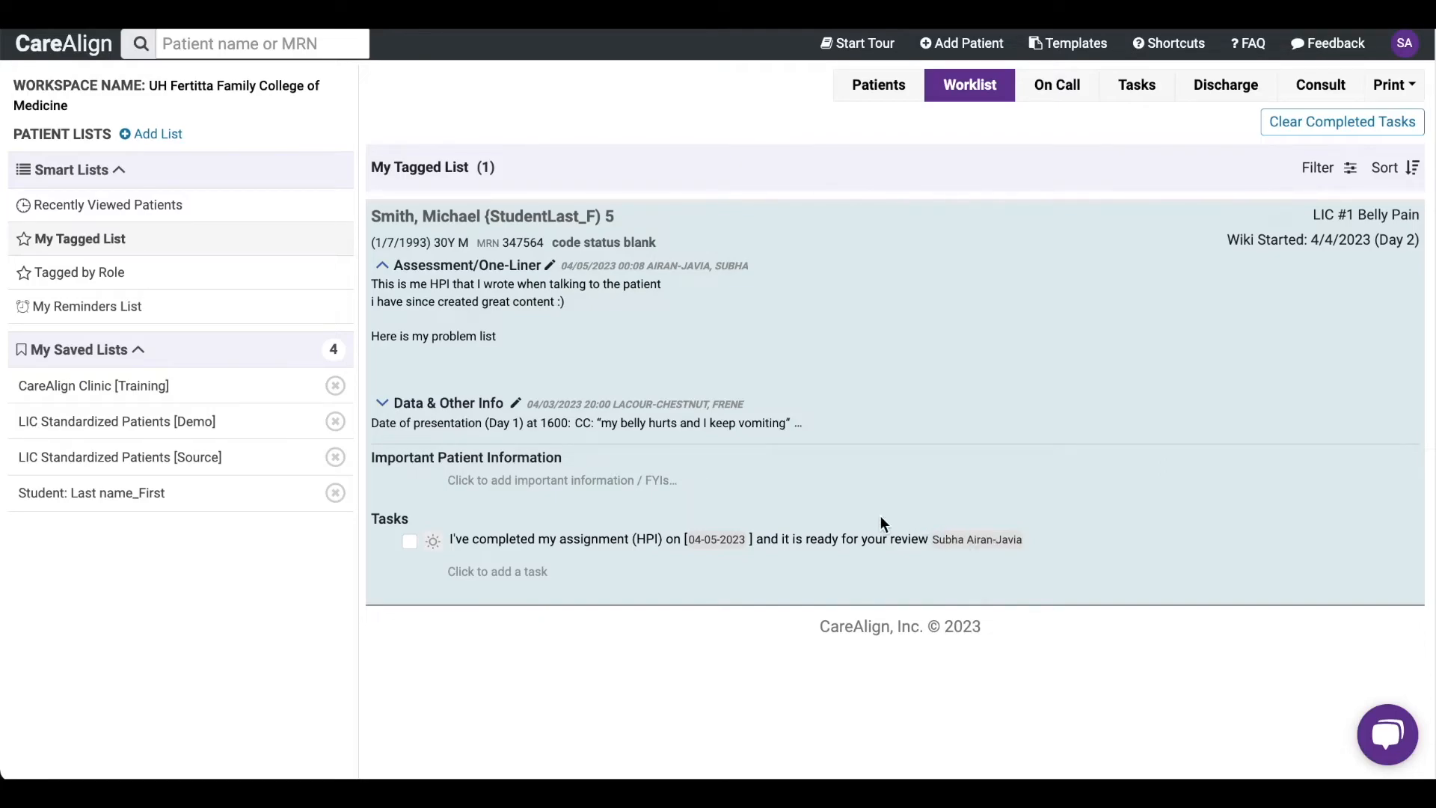
- Insert the meded_history review template into the patient's Important Patient Information
{"action": "left_click", "coordinate": [499, 483]}
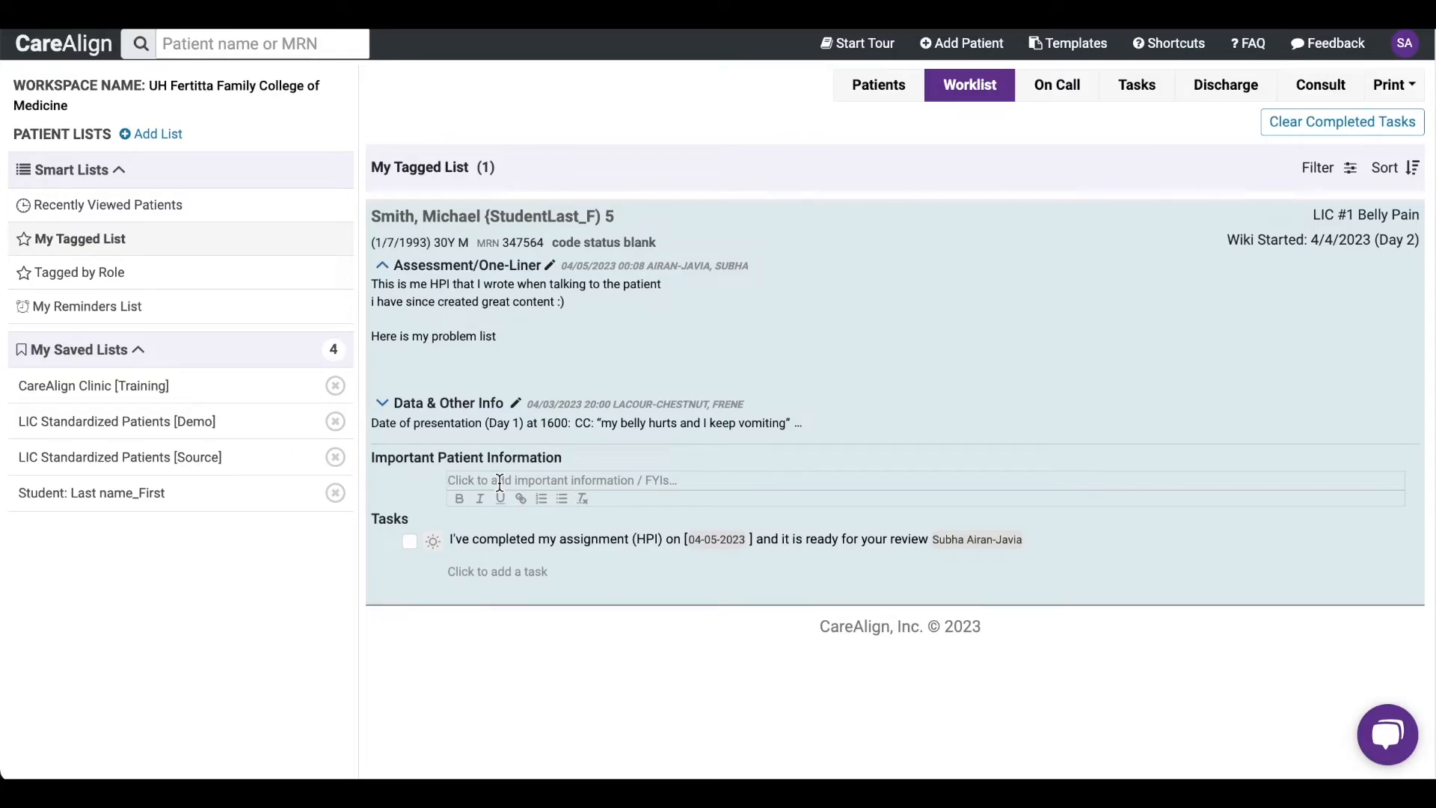
{"action": "type", "text": ".me"}
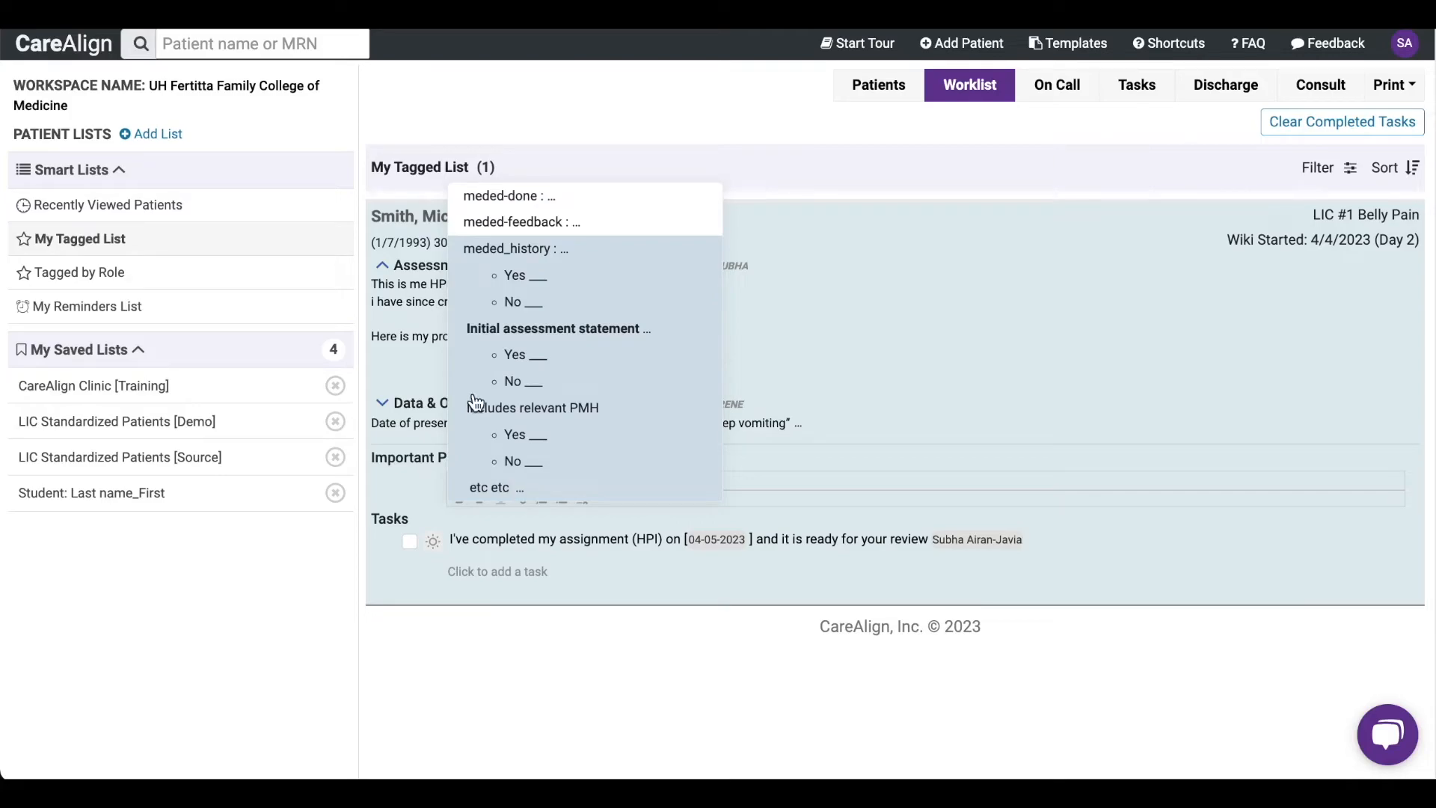
{"action": "left_click", "coordinate": [540, 280]}
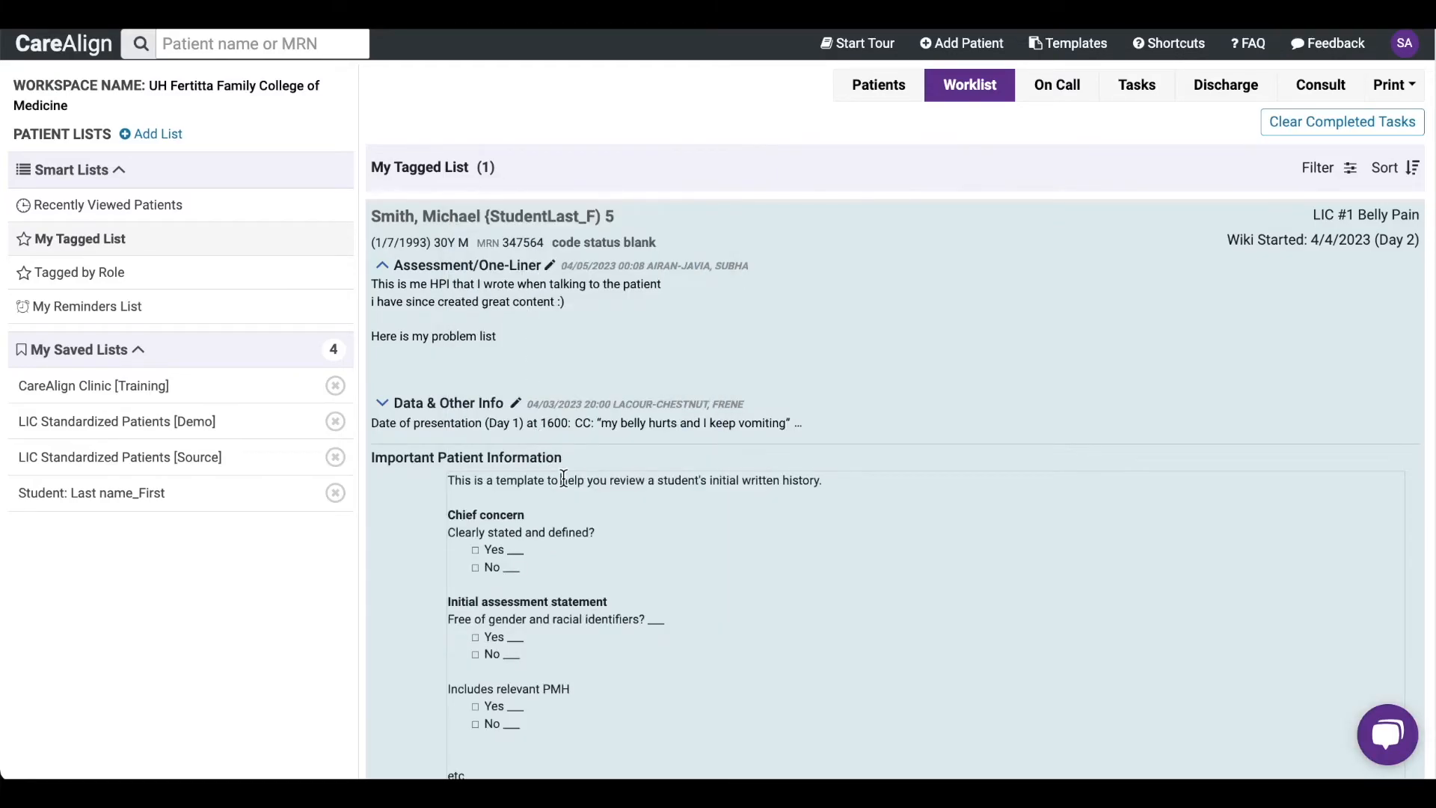
- Replace the template's date placeholder with the 4/5/23 date and its name placeholder with a tag of the reviewer
{"action": "scroll", "coordinate": [564, 479], "scroll_direction": "down", "scroll_amount": 1}
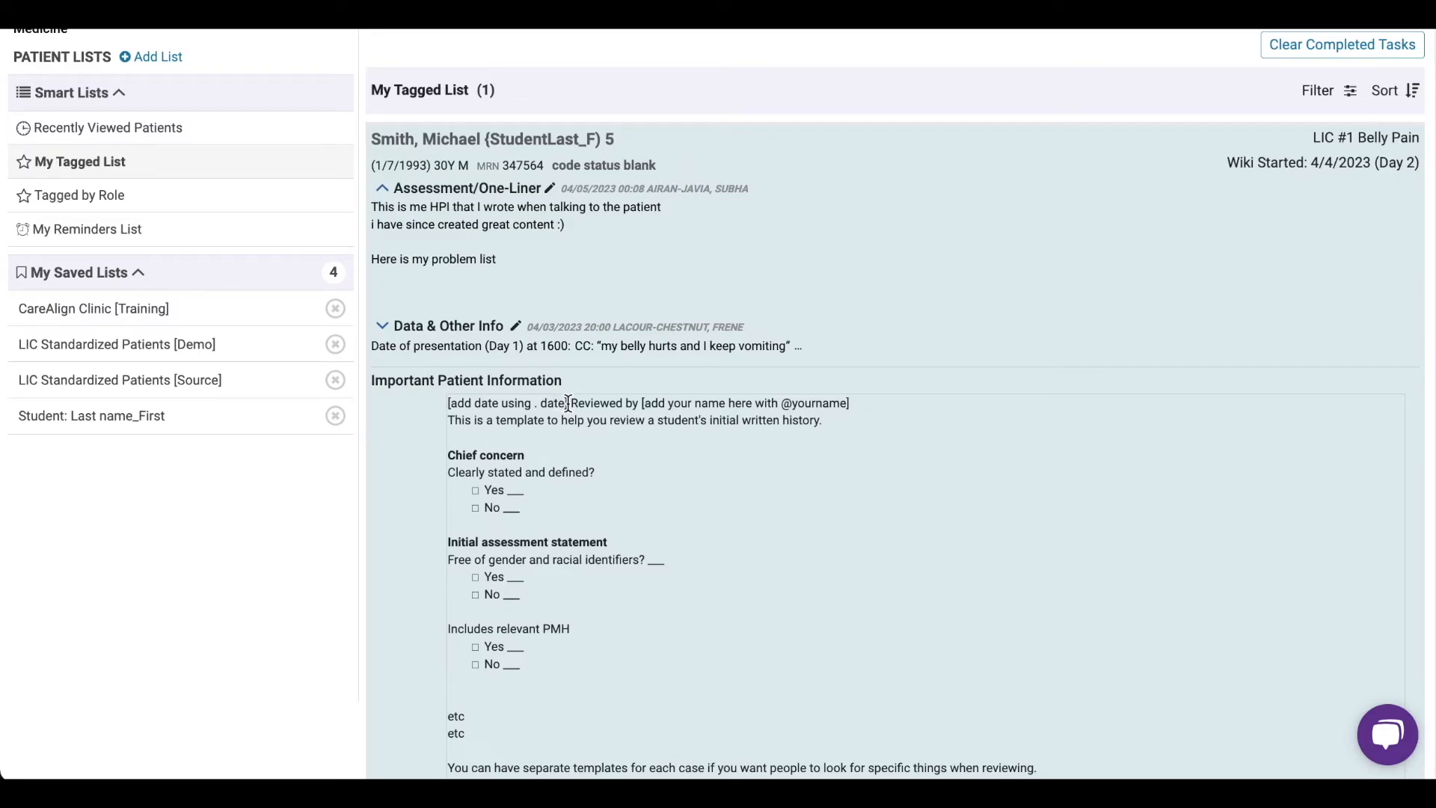
{"action": "left_click_drag", "start_coordinate": [568, 403], "coordinate": [427, 404]}
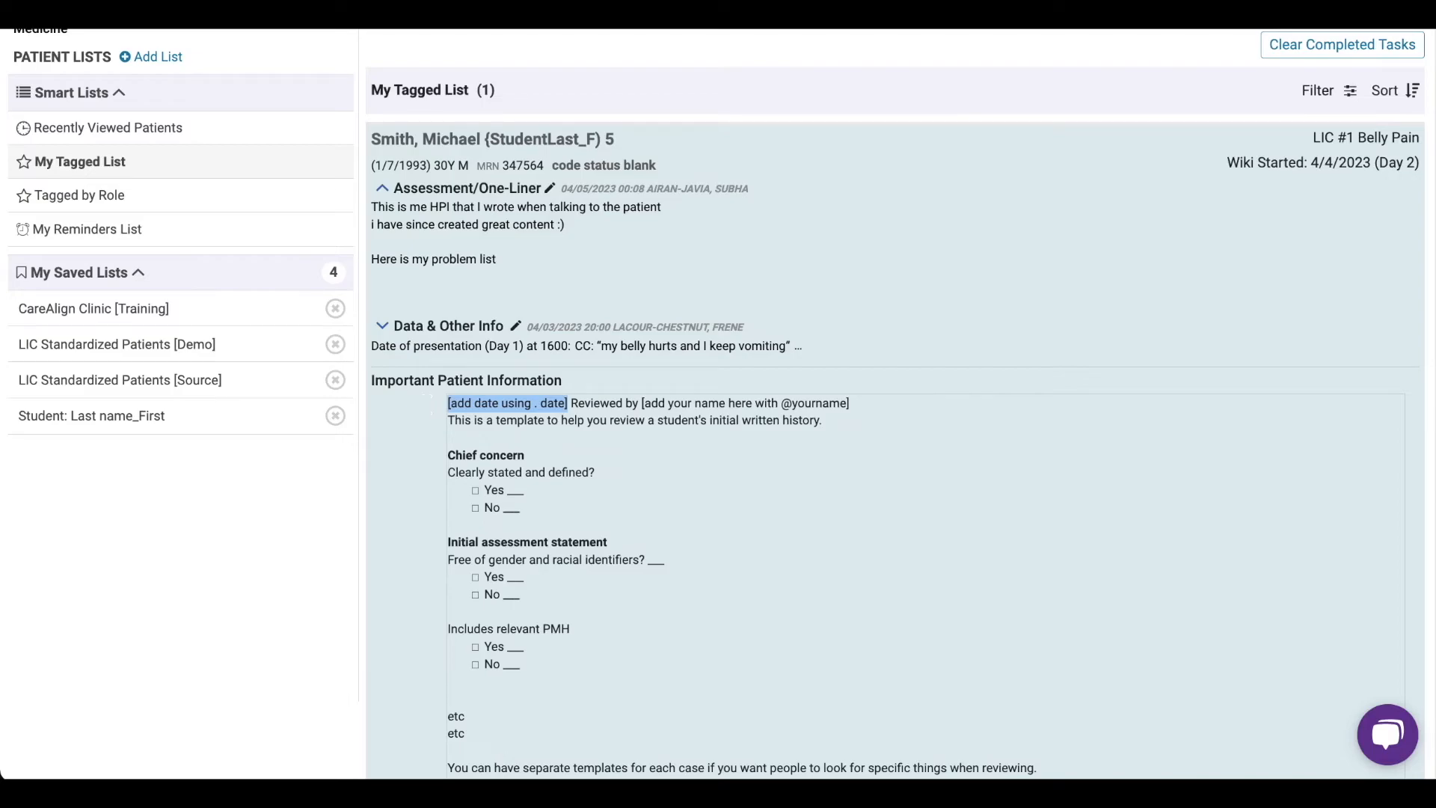
{"action": "type", "text": ".da"}
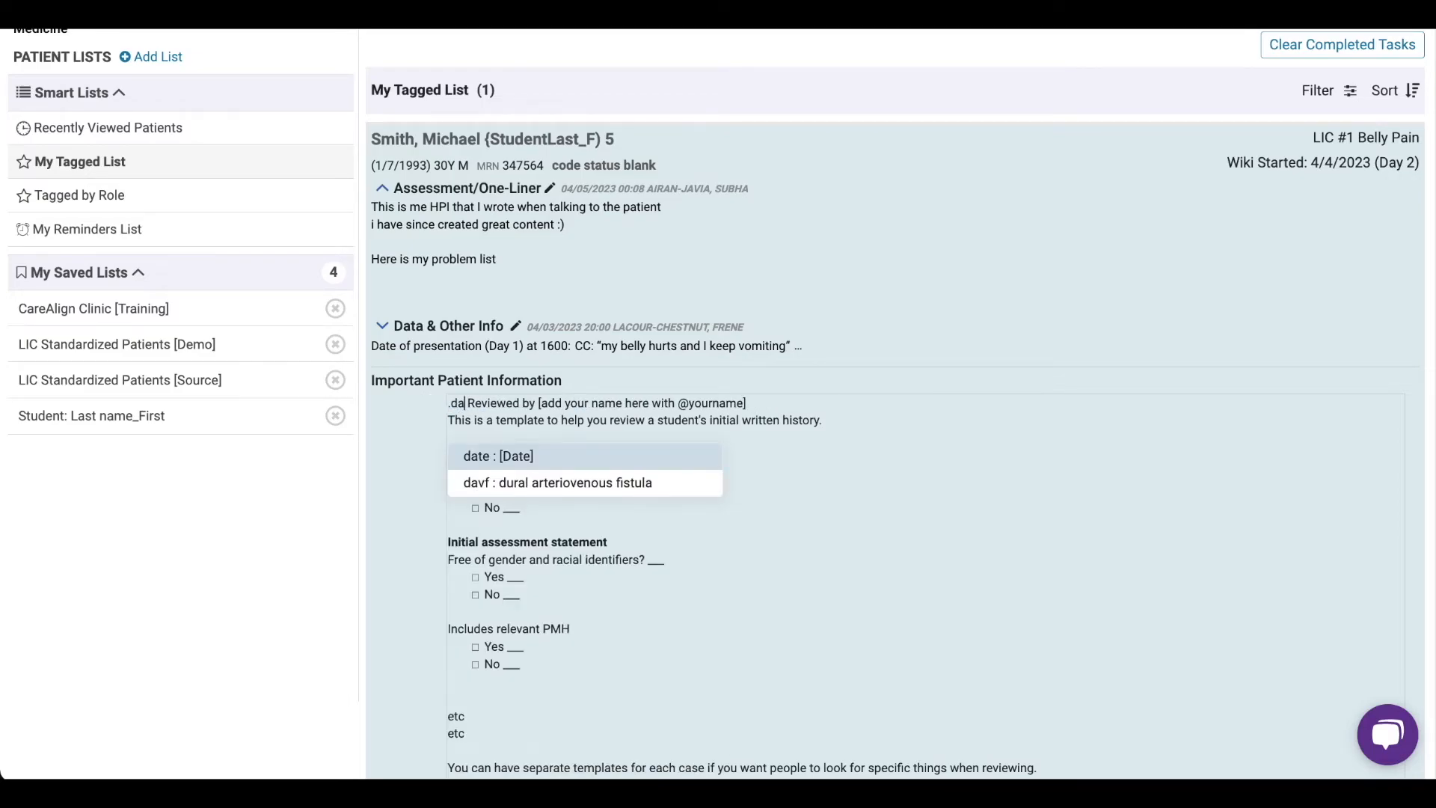
{"action": "key", "text": "Return"}
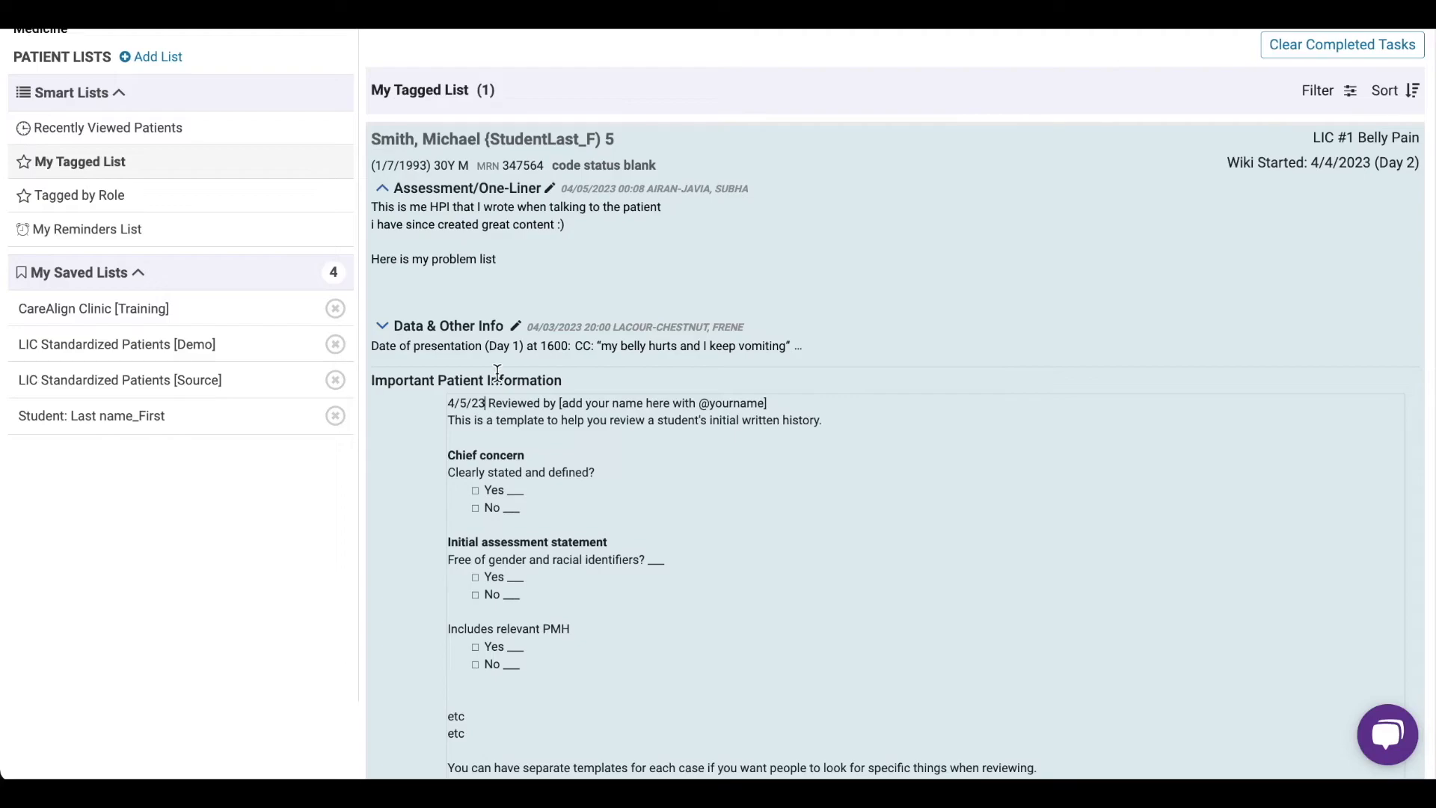
{"action": "left_click", "coordinate": [748, 404]}
{"action": "left_click_drag", "start_coordinate": [768, 406], "coordinate": [558, 405]}
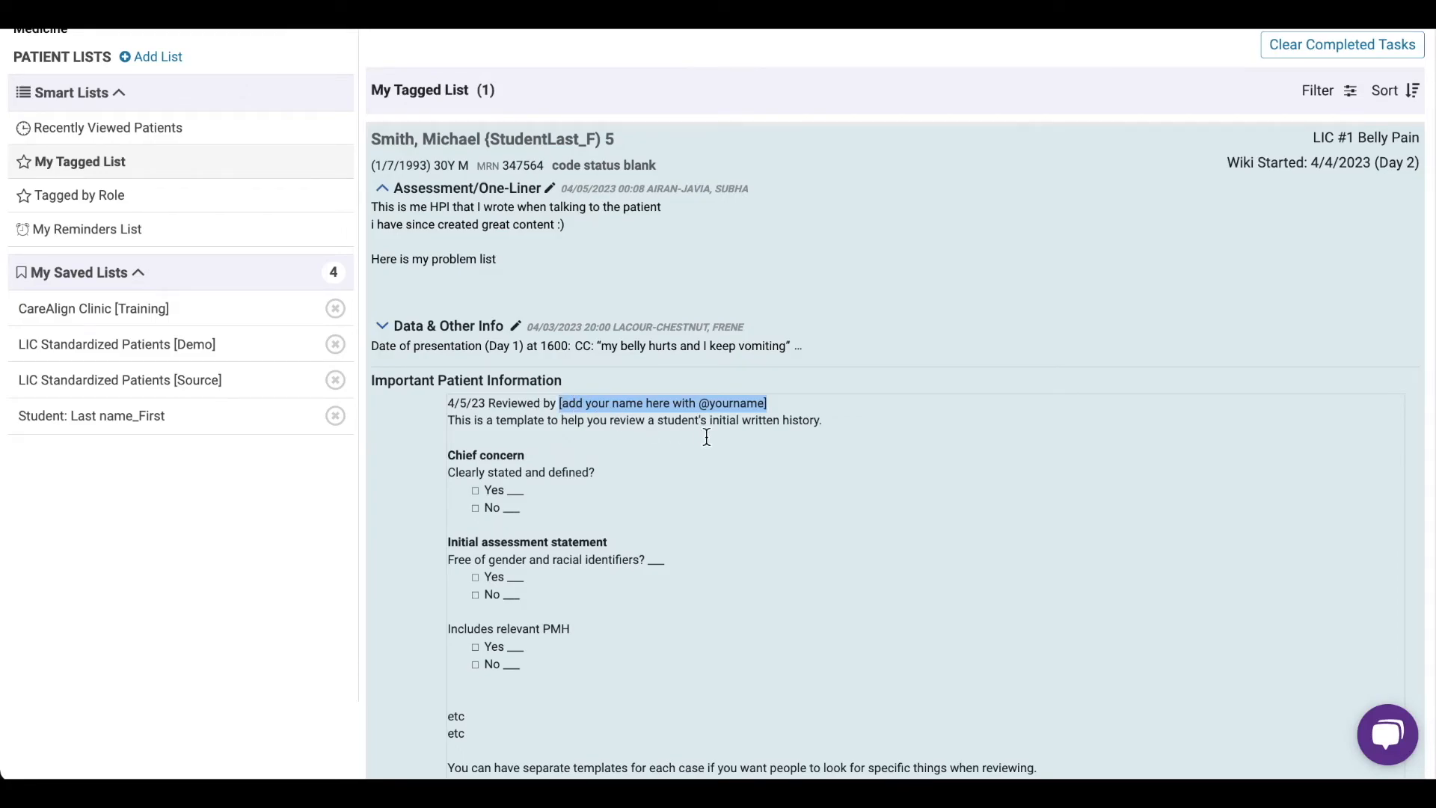
{"action": "type", "text": "@sub"}
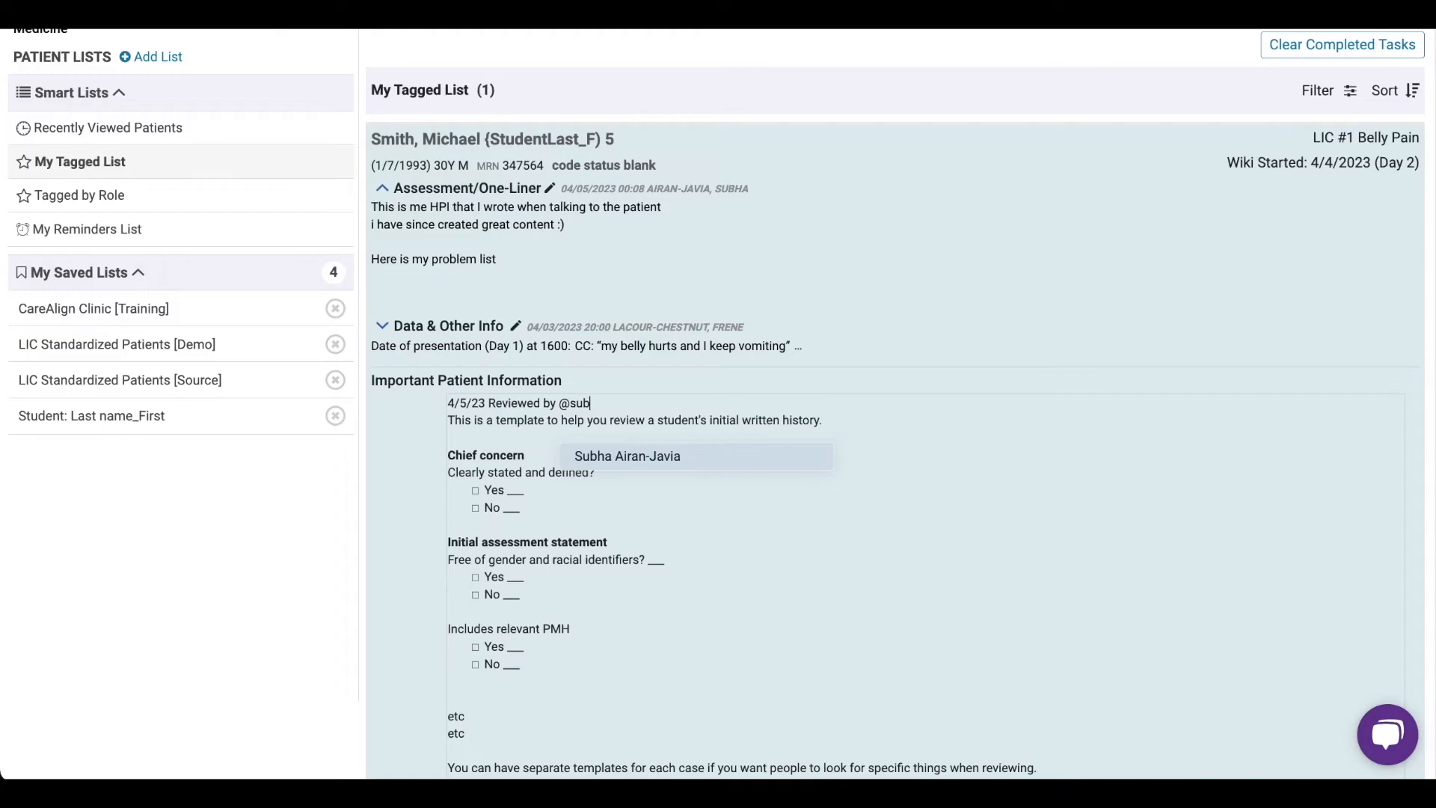
{"action": "key", "text": "Return"}
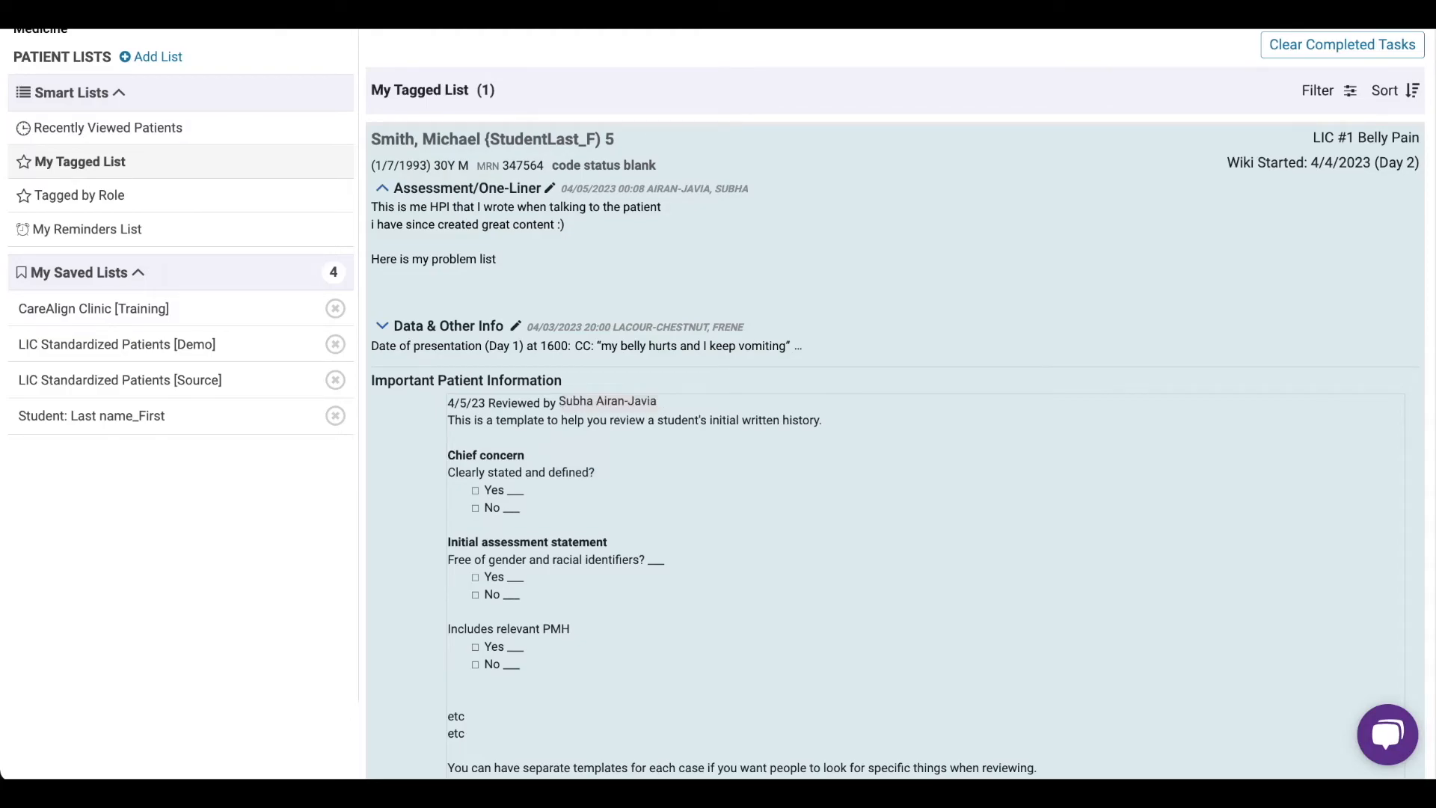
- Under Chief concern, tick Yes with the comment "-add detail" and remove the unused No option
{"action": "scroll", "coordinate": [695, 500], "scroll_direction": "down", "scroll_amount": 3}
{"action": "left_click", "coordinate": [476, 320]}
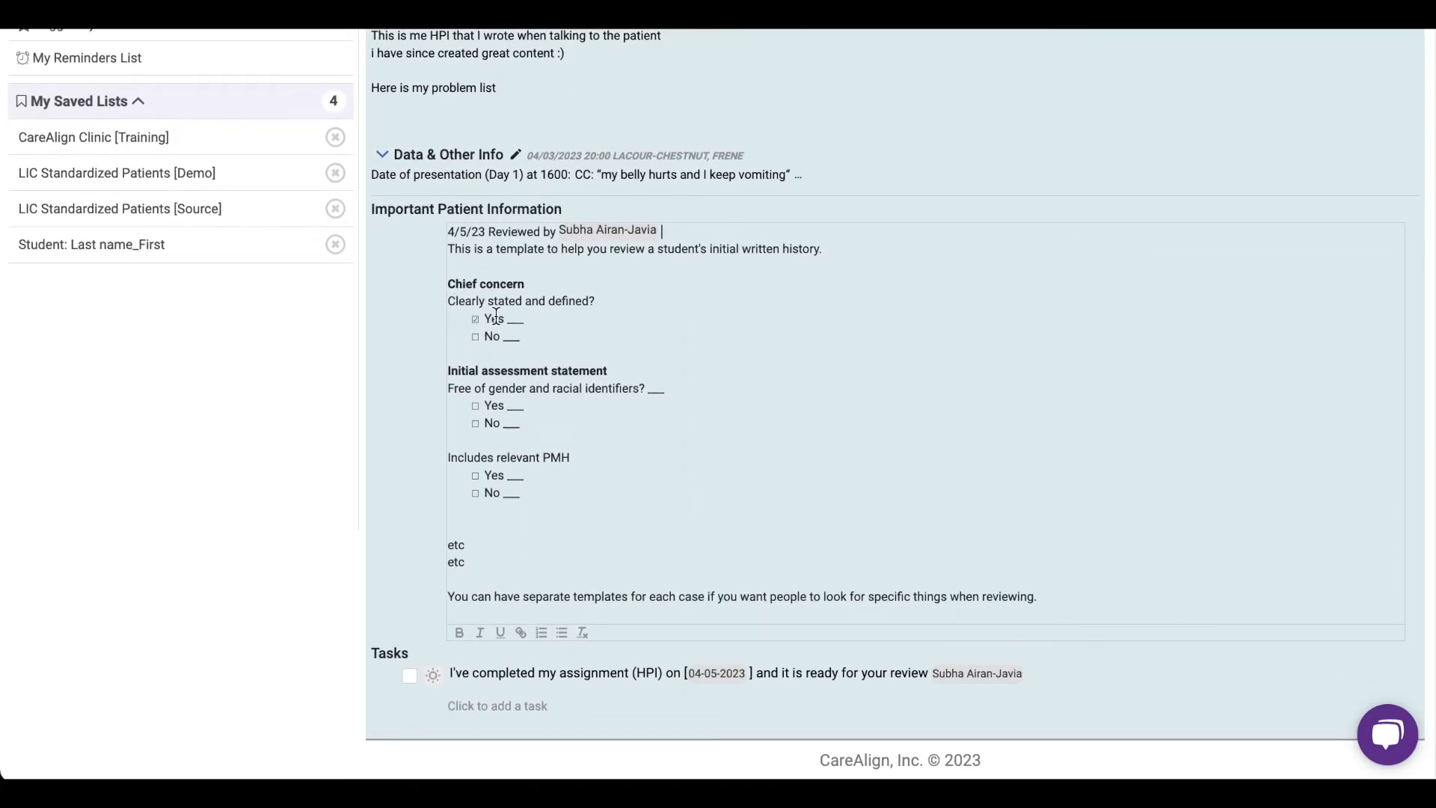
{"action": "double_click", "coordinate": [515, 319]}
{"action": "type", "text": "-add detail"}
{"action": "key", "text": "BackSpace"}
{"action": "key", "text": "BackSpace"}
{"action": "key", "text": "BackSpace"}
{"action": "key", "text": "BackSpace"}
{"action": "key", "text": "BackSpace"}
{"action": "key", "text": "BackSpace"}
{"action": "key", "text": "BackSpace"}
{"action": "key", "text": "BackSpace"}
- Under Initial assessment statement, tick No and add the comment "- this could have been improved by..."
{"action": "left_click", "coordinate": [477, 423]}
{"action": "double_click", "coordinate": [518, 421]}
{"action": "key", "text": "BackSpace"}
{"action": "type", "text": "- this could have been iprove"}
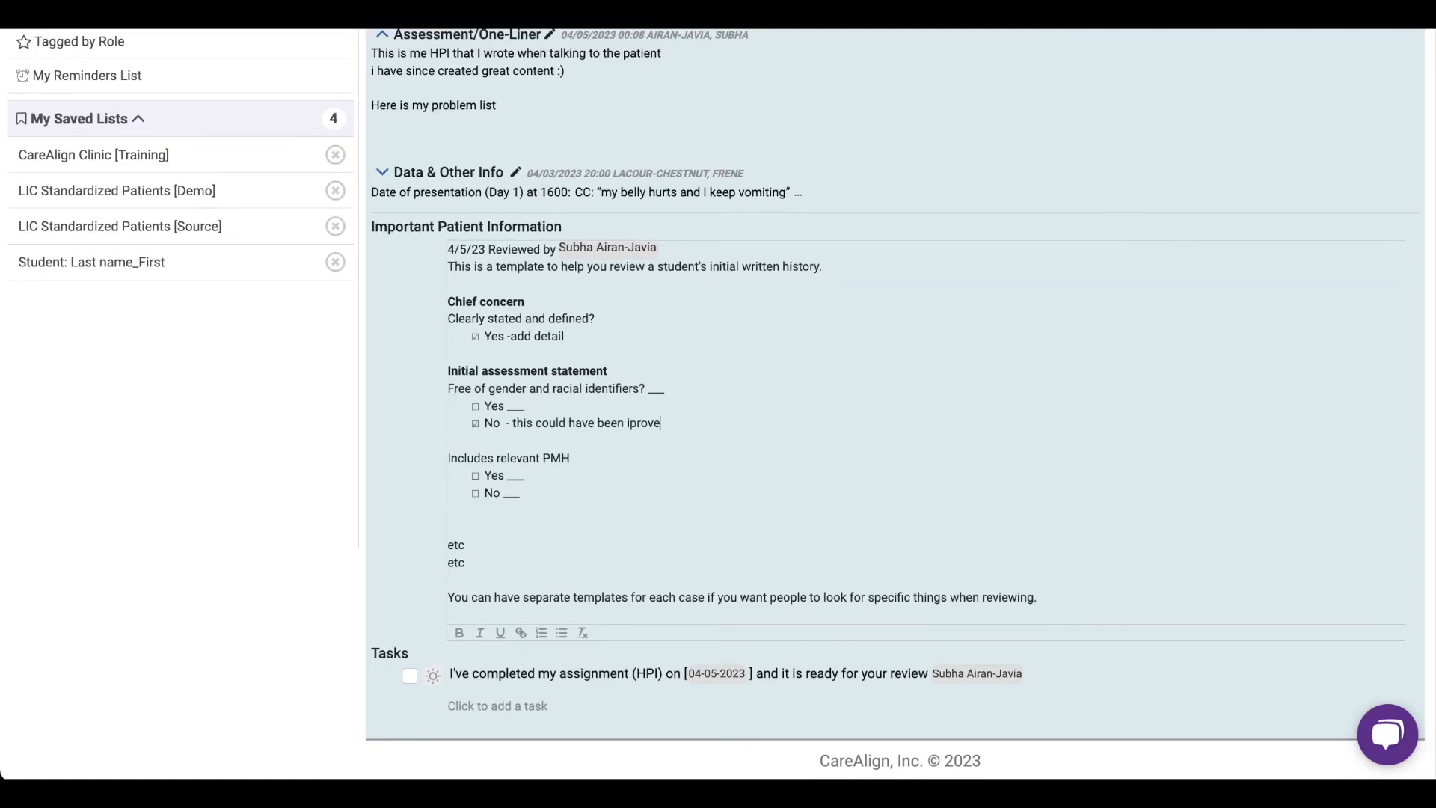
{"action": "type", "text": "d by..."}
{"action": "key", "text": "BackSpace"}
{"action": "key", "text": "BackSpace"}
{"action": "key", "text": "BackSpace"}
{"action": "key", "text": "BackSpace"}
{"action": "key", "text": "BackSpace"}
{"action": "key", "text": "BackSpace"}
{"action": "key", "text": "BackSpace"}
{"action": "key", "text": "BackSpace"}
{"action": "key", "text": "BackSpace"}
{"action": "key", "text": "BackSpace"}
{"action": "key", "text": "BackSpace"}
{"action": "key", "text": "BackSpace"}
{"action": "key", "text": "BackSpace"}
{"action": "type", "text": "improved by..."}
{"action": "key", "text": "Return"}
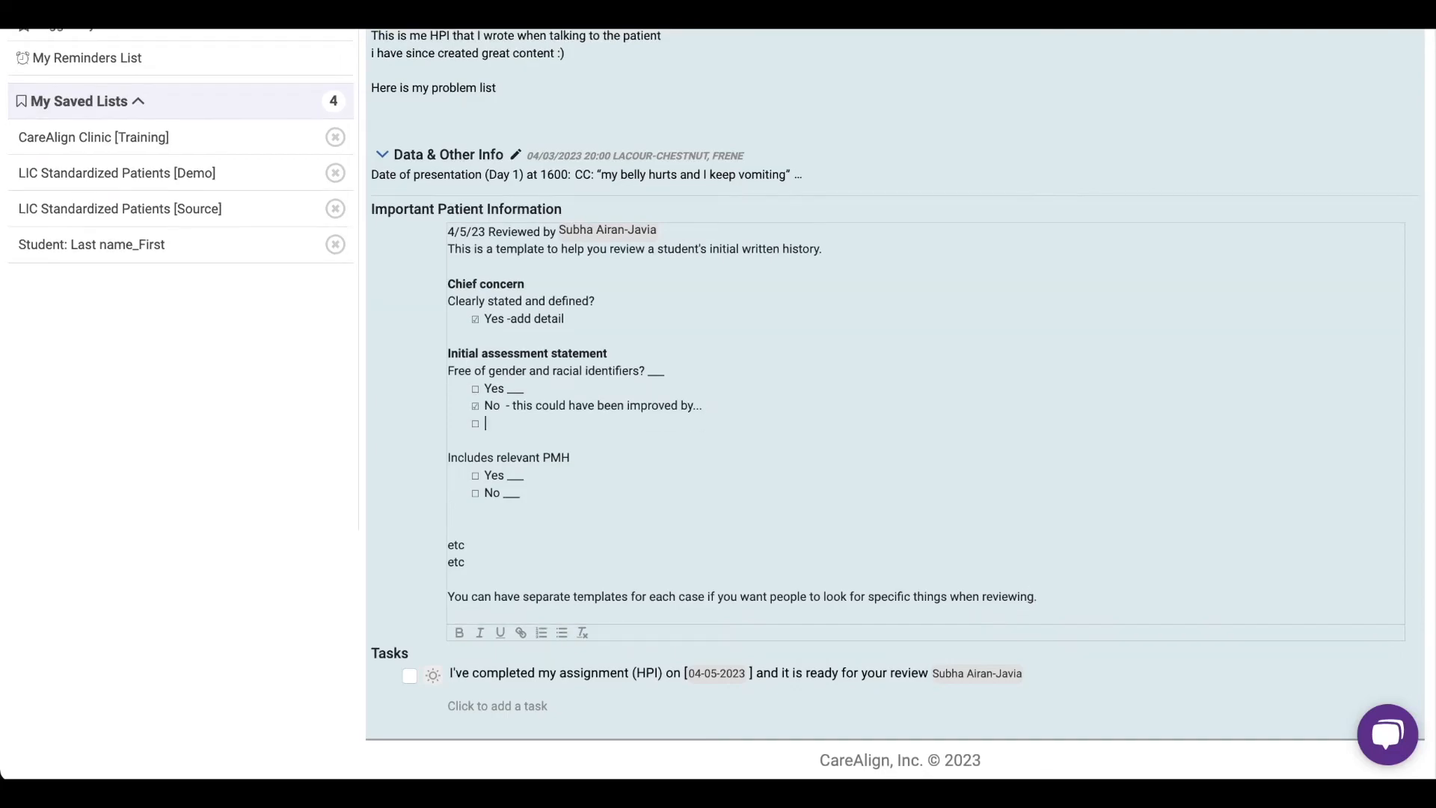
{"action": "key", "text": "BackSpace"}
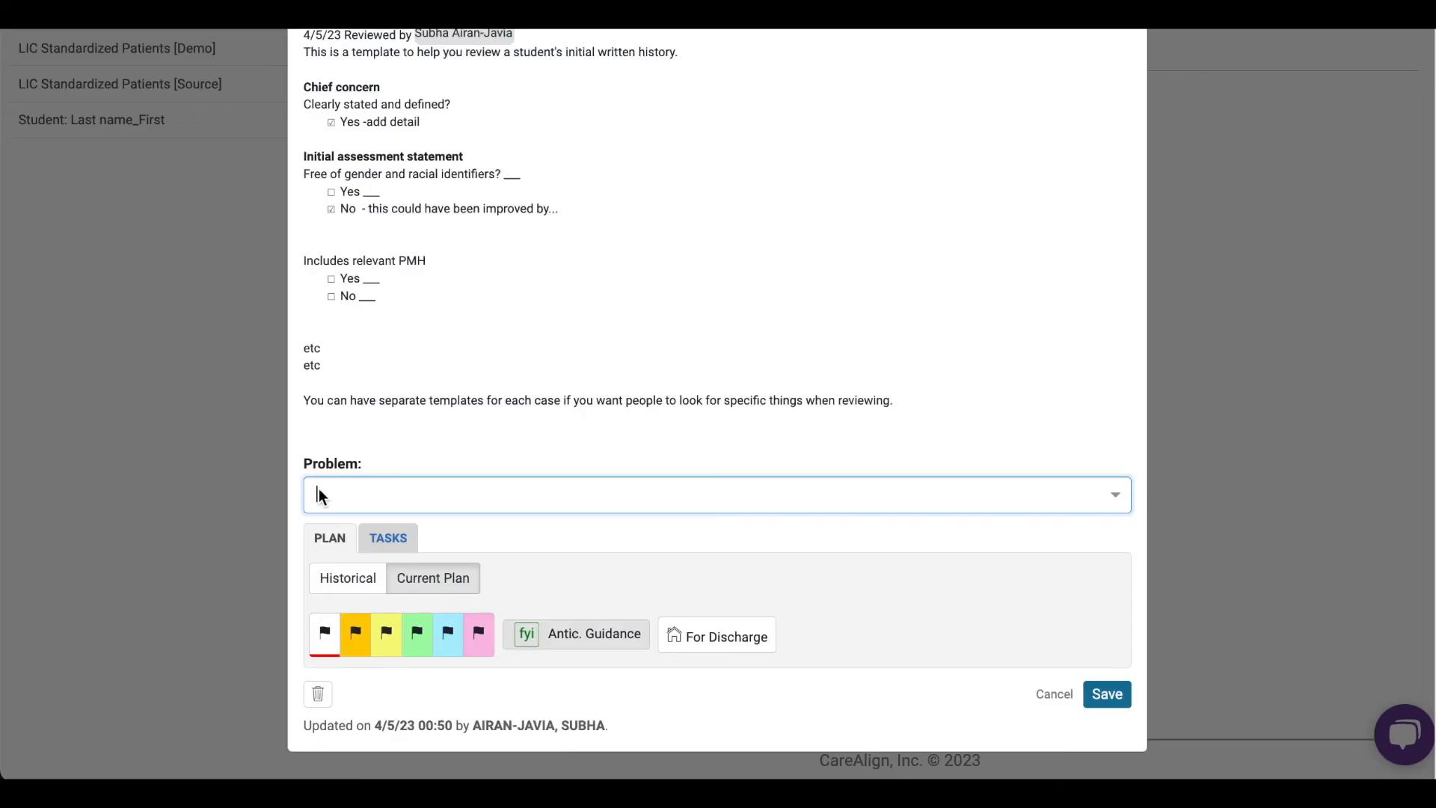
- File the review note under a new problem named "Feedback." and save it
{"action": "left_click", "coordinate": [335, 497]}
{"action": "left_click", "coordinate": [343, 589]}
{"action": "left_click", "coordinate": [325, 563]}
{"action": "type", "text": "F"}
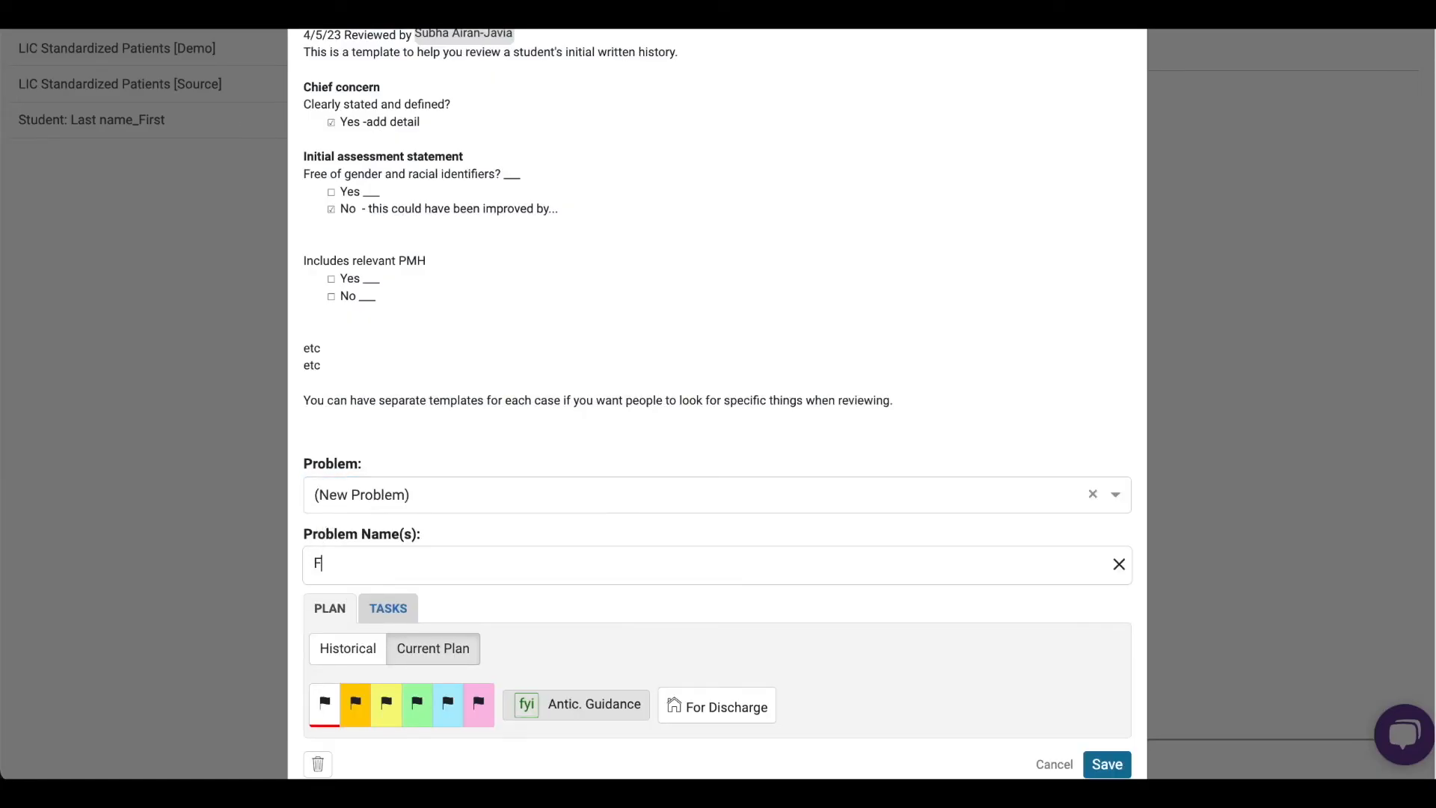
{"action": "type", "text": "ee"}
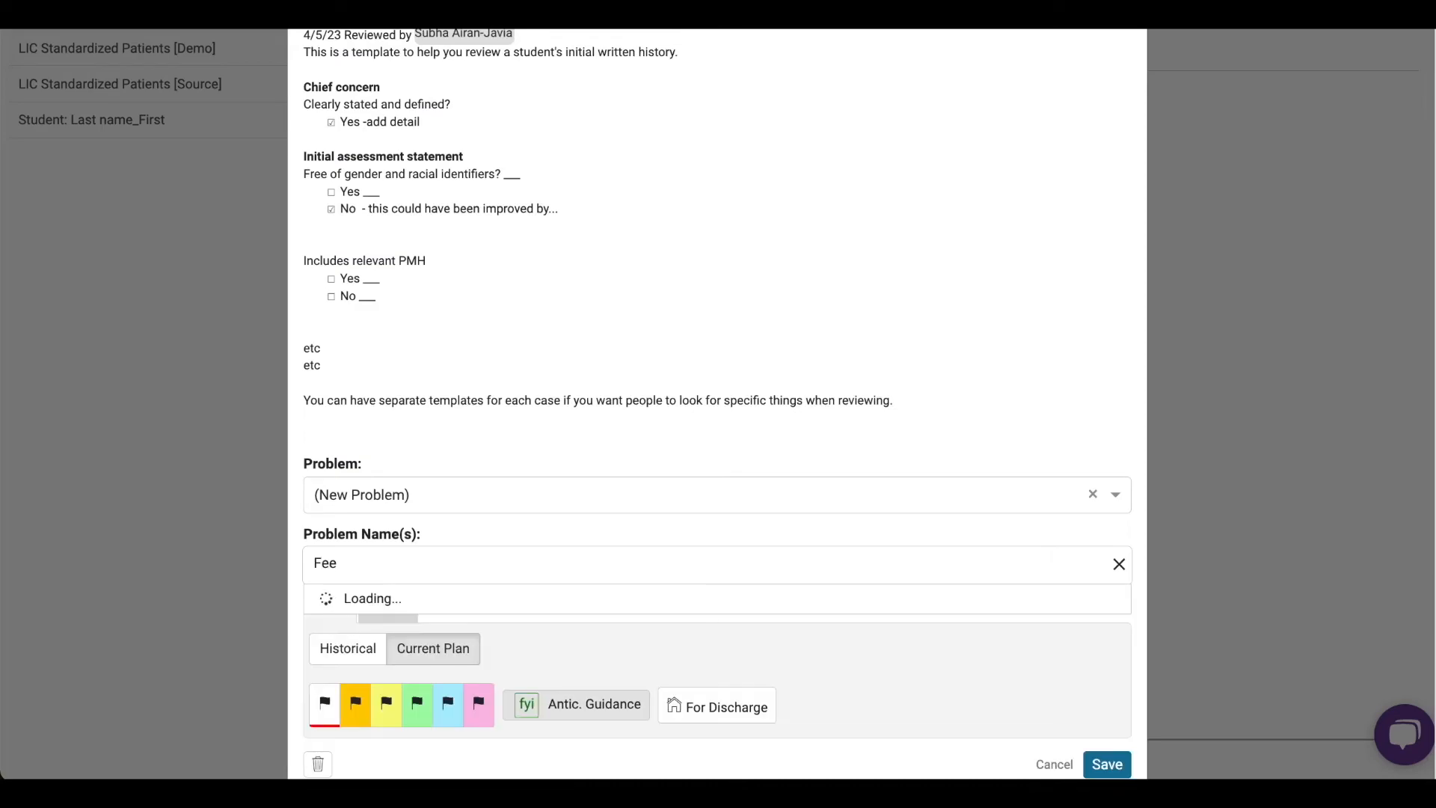
{"action": "type", "text": "dback"}
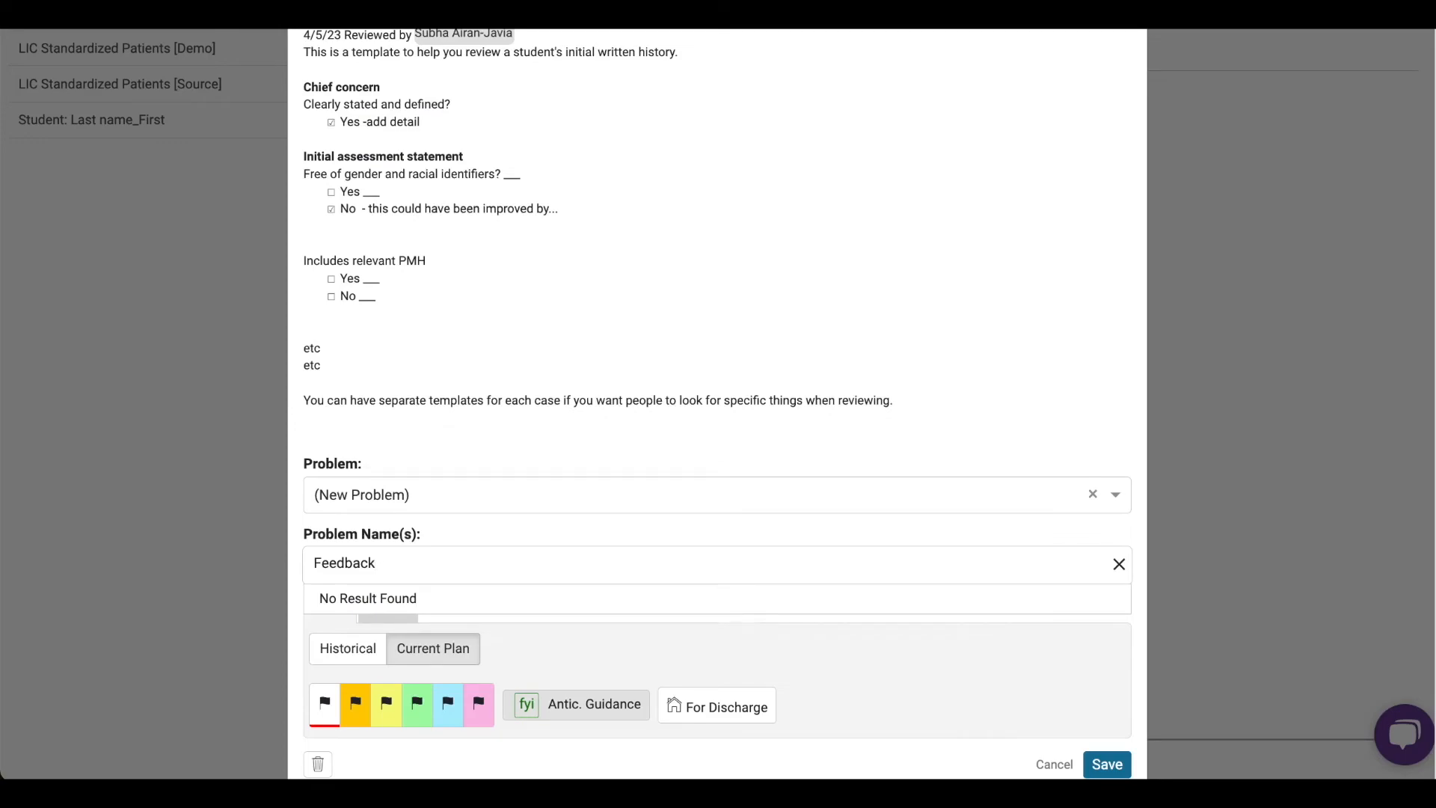
{"action": "type", "text": "."}
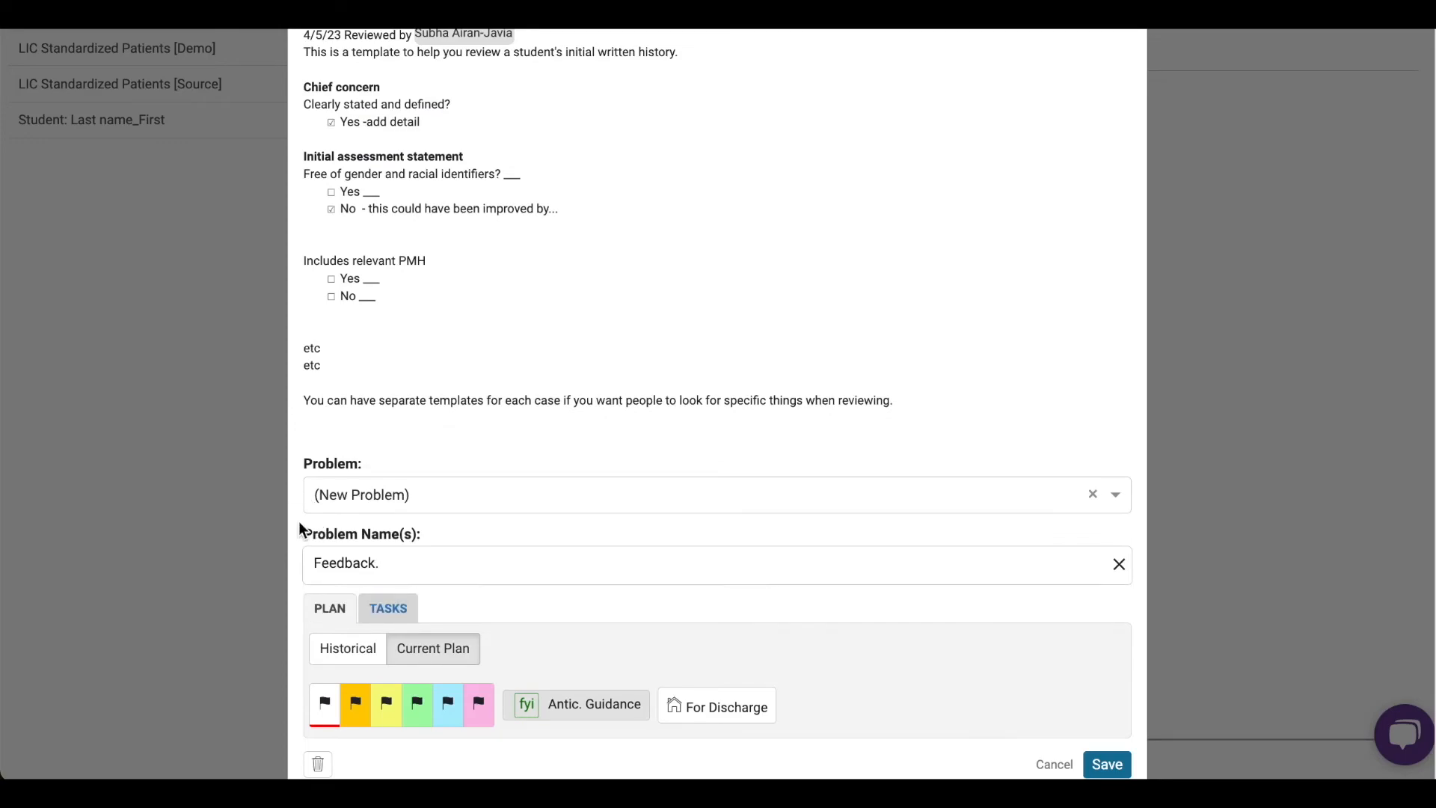
{"action": "left_click", "coordinate": [1097, 760]}
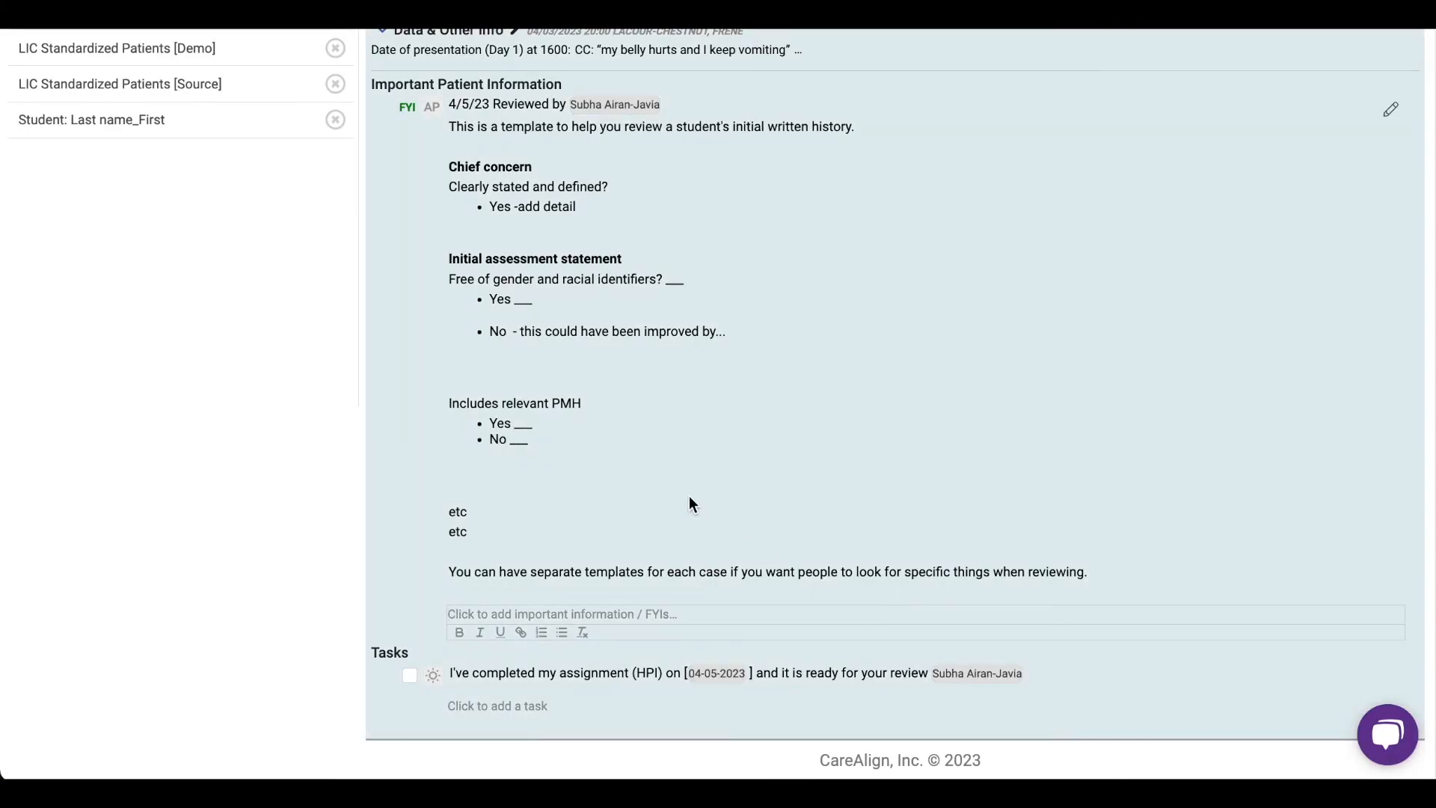
- In the "Student: Last name_First" worklist, open the saved feedback note and expand the patient's Assessment/One-Liner
{"action": "scroll", "coordinate": [692, 504], "scroll_direction": "up", "scroll_amount": 1}
{"action": "scroll", "coordinate": [591, 396], "scroll_direction": "down", "scroll_amount": 1}
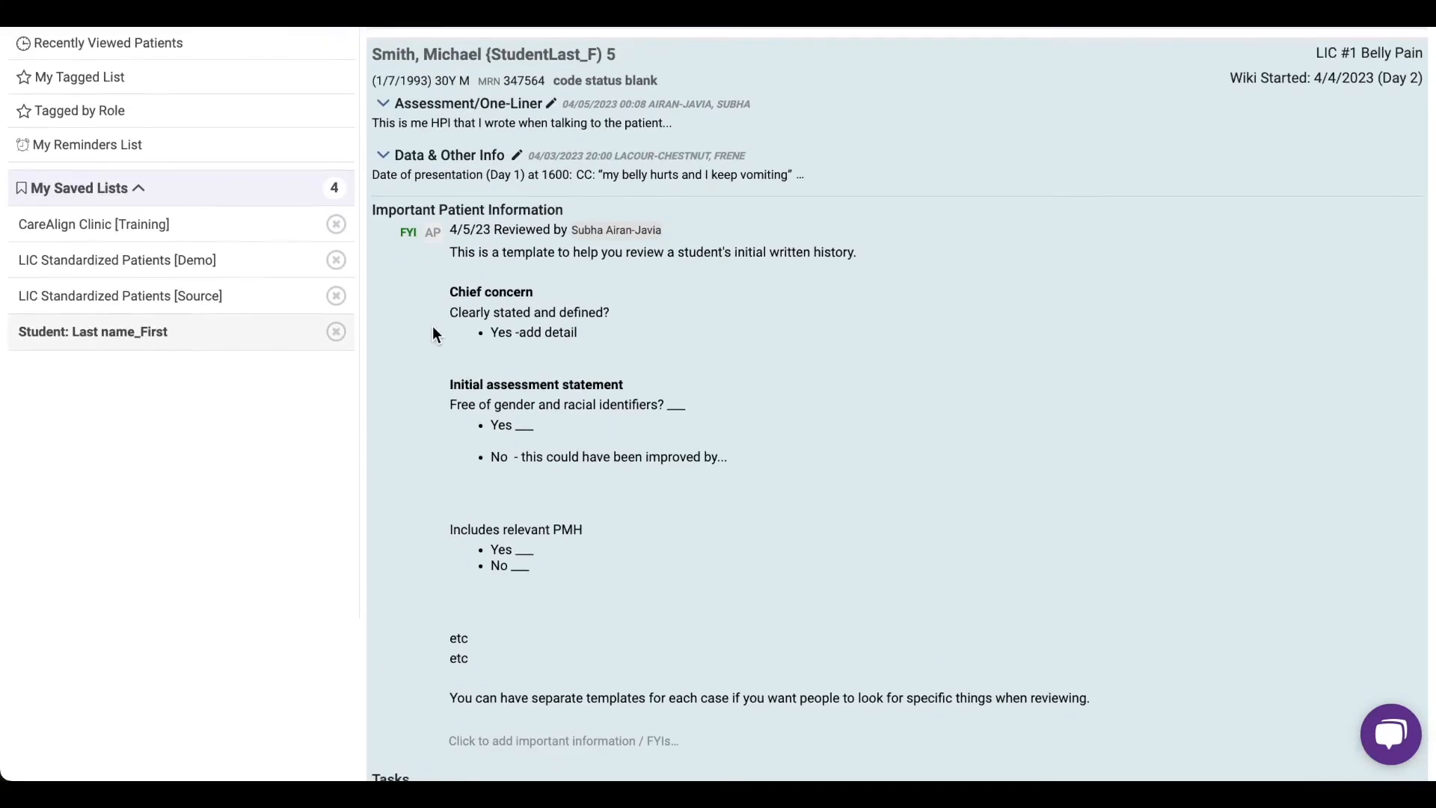
{"action": "scroll", "coordinate": [457, 321], "scroll_direction": "up", "scroll_amount": 1}
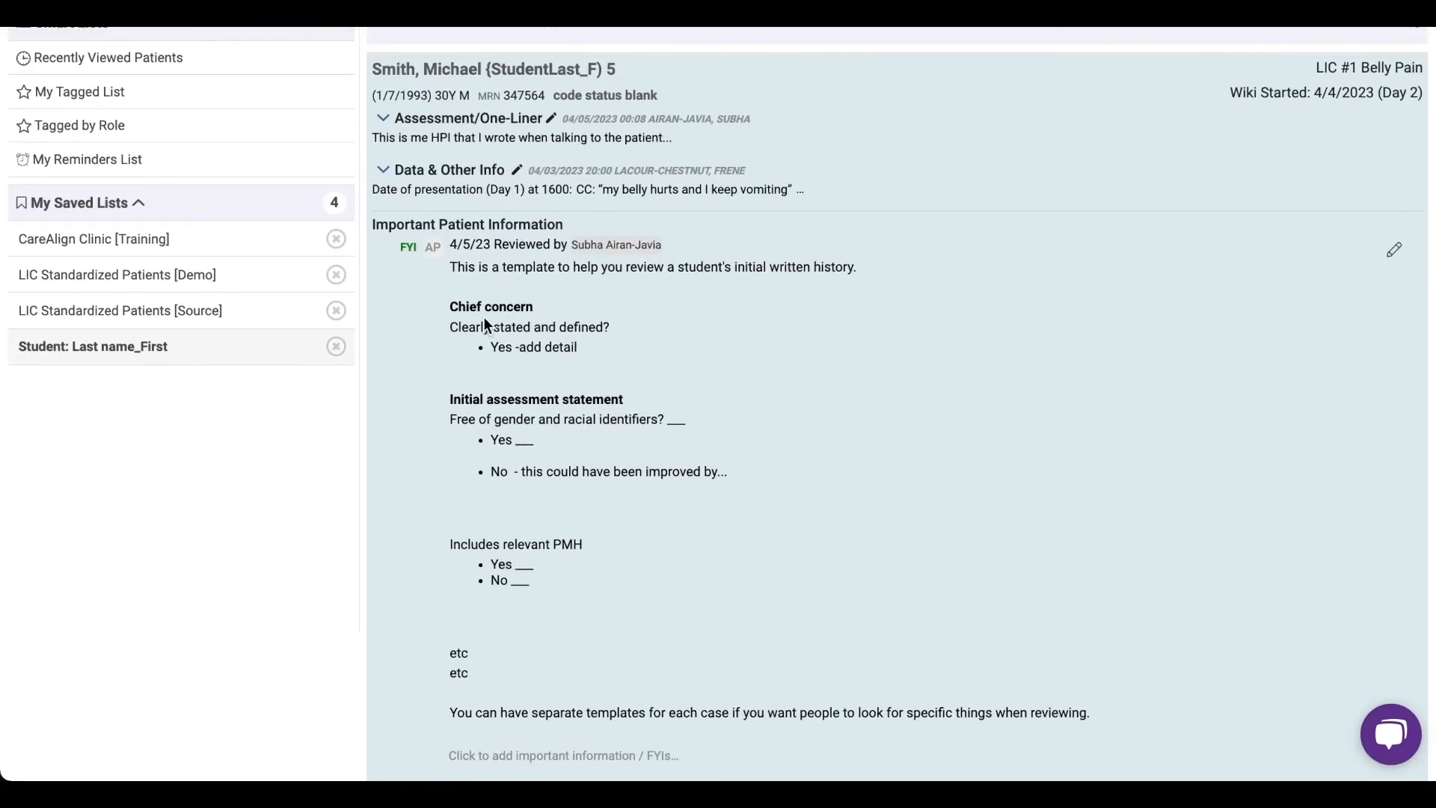
{"action": "left_click", "coordinate": [486, 267]}
{"action": "left_click", "coordinate": [383, 119]}
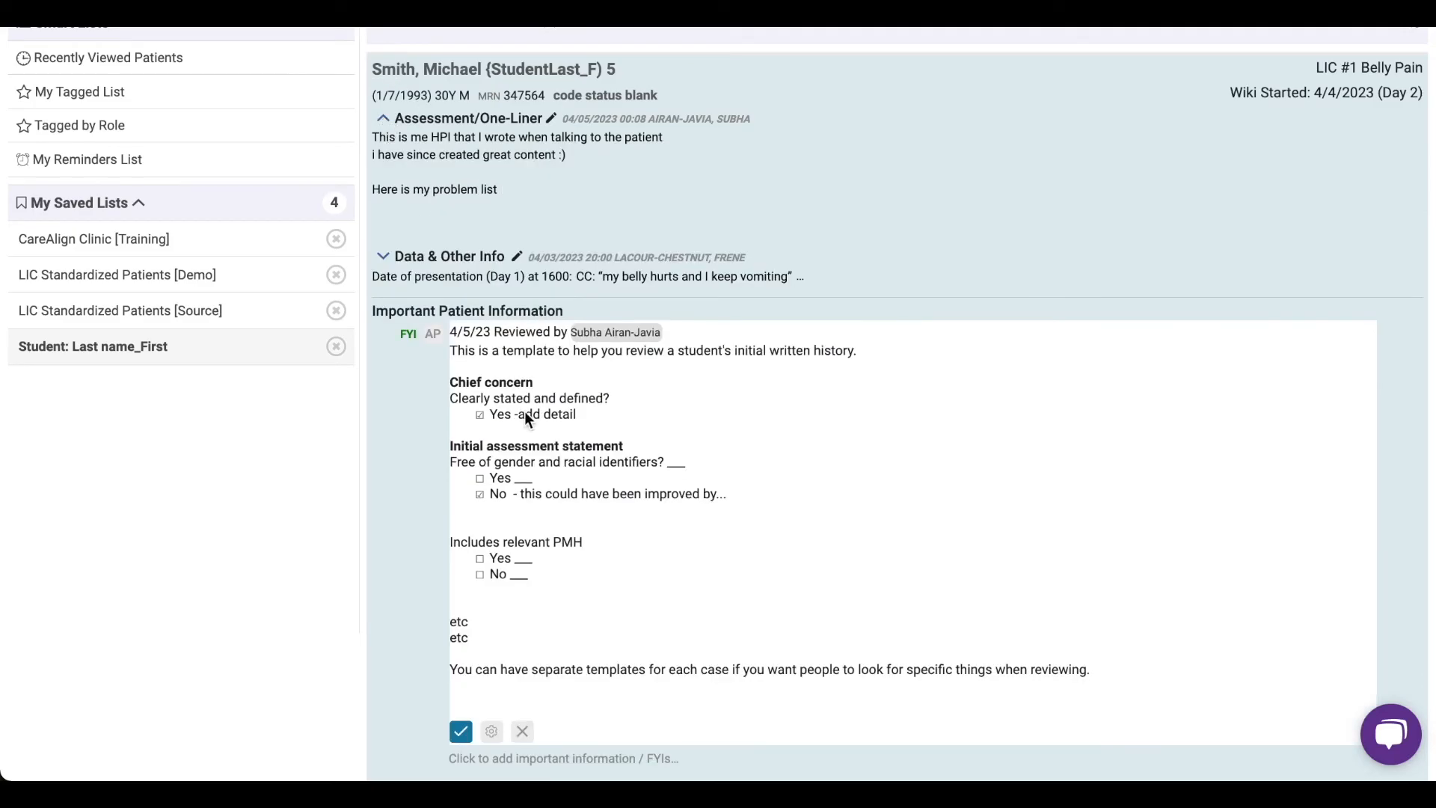
- Add the line "I can make edits while still seeing the info that the student wrote" to the end of the feedback note and save it
{"action": "left_click", "coordinate": [483, 685]}
{"action": "type", "text": "I can make eits while"}
{"action": "key", "text": "ctrl+shift+Left"}
{"action": "key", "text": "ctrl+shift+Left"}
{"action": "type", "text": "edits while still seeing the info that the student wrote"}
{"action": "key", "text": "ctrl+Return"}
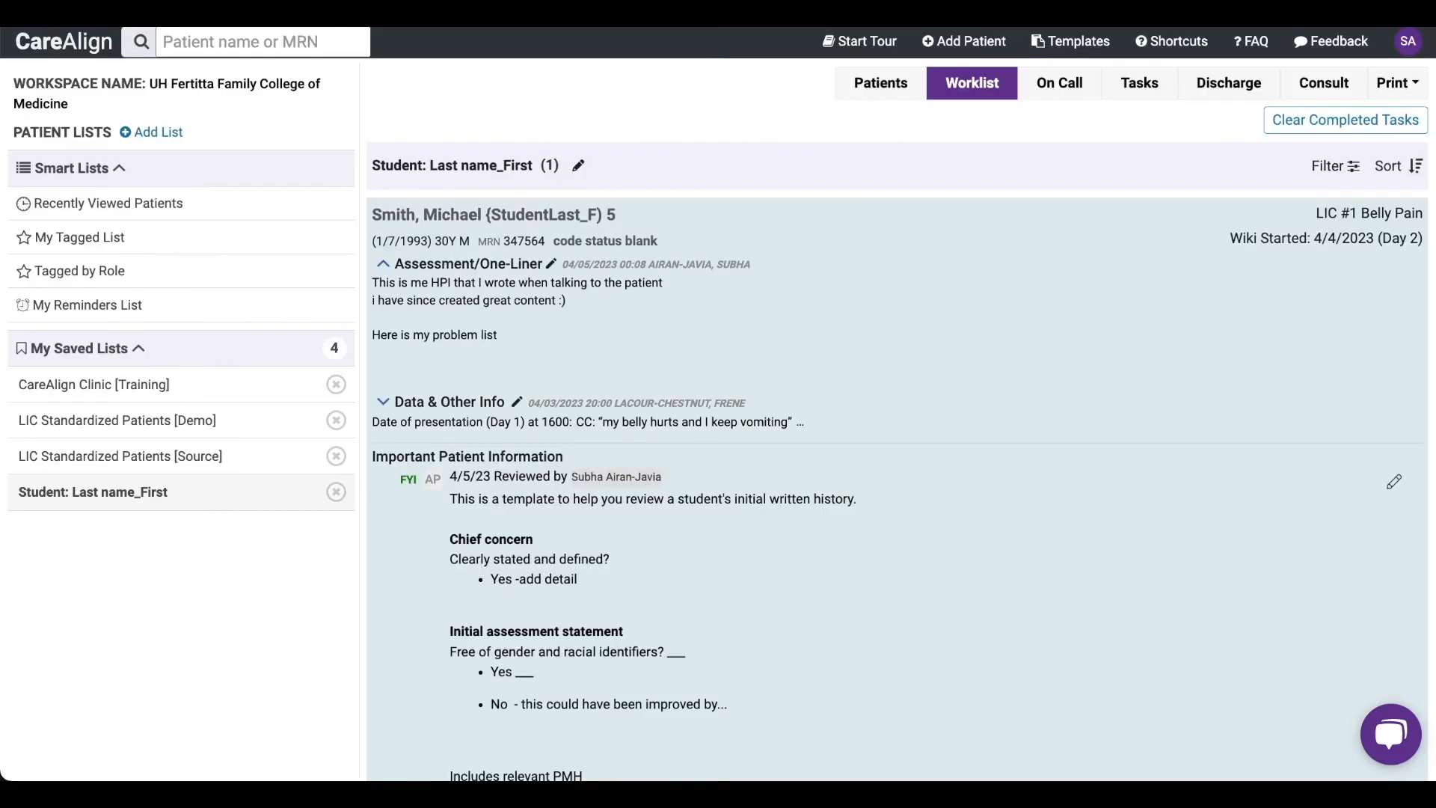
- Open the feedback note in its full editing window, append "--> Now i cant see anything!" to the last line, and return to the worklist
{"action": "scroll", "coordinate": [552, 686], "scroll_direction": "down", "scroll_amount": 1}
{"action": "left_click", "coordinate": [1396, 436]}
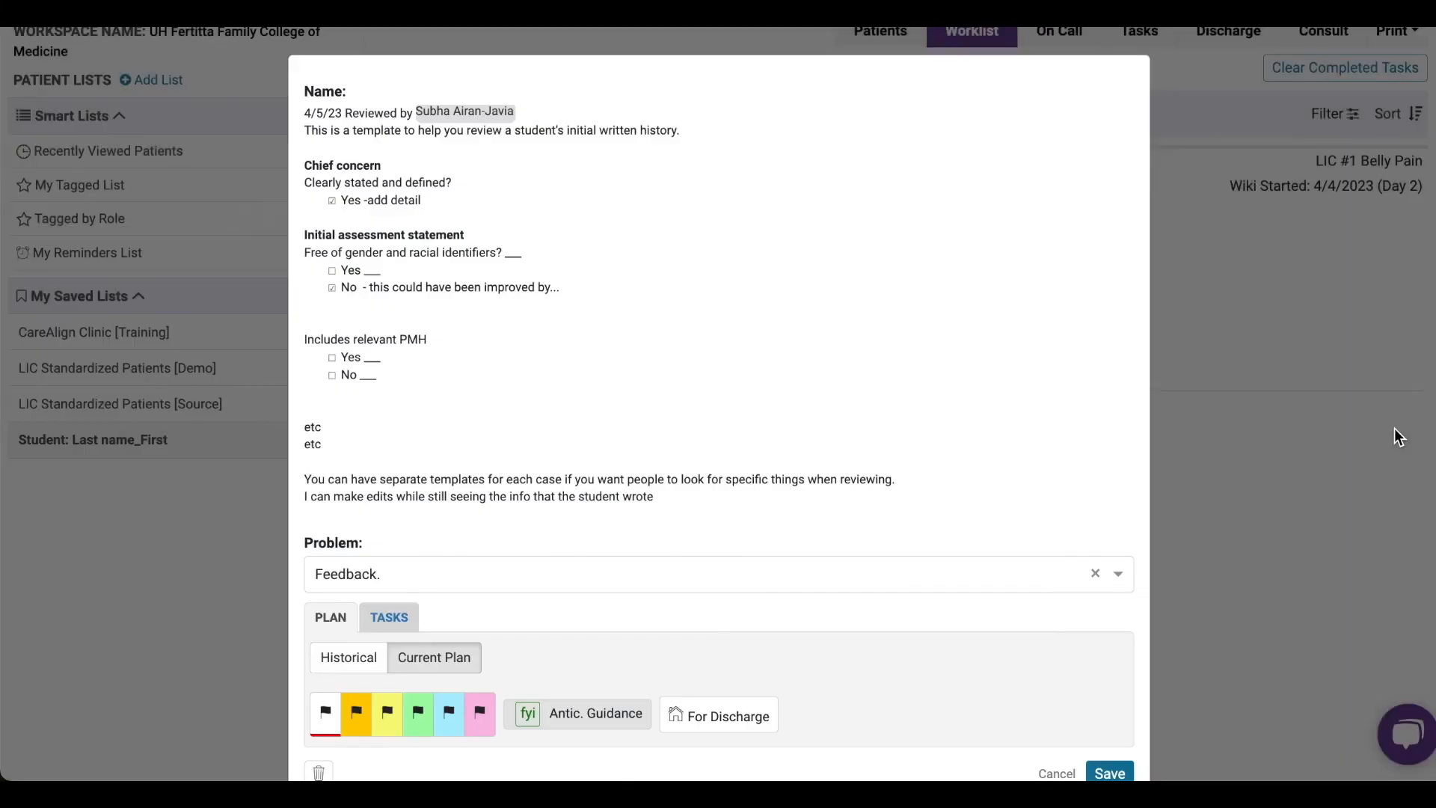
{"action": "left_click", "coordinate": [661, 489]}
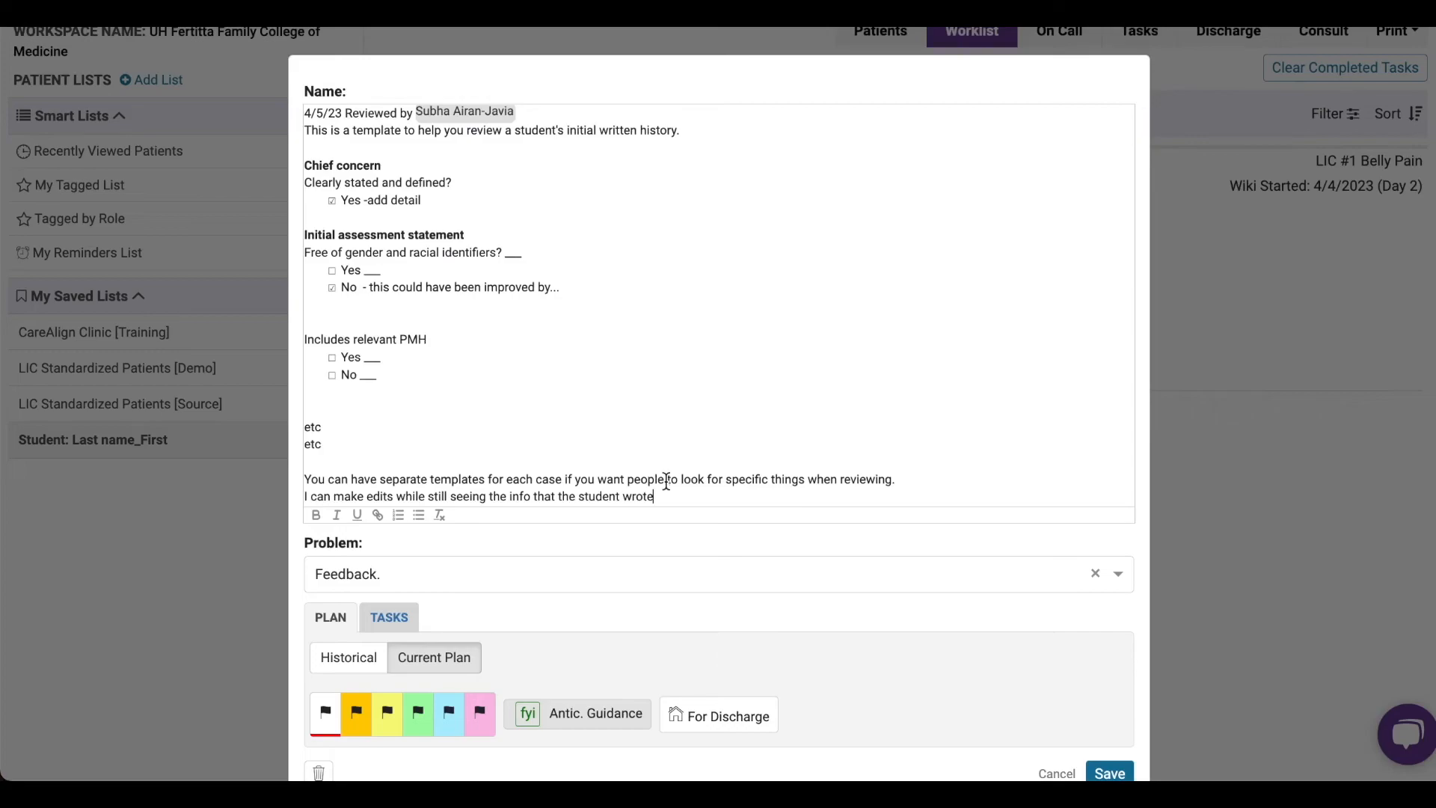
{"action": "type", "text": "-> Now i cant see anything!"}
{"action": "key", "text": "Escape"}
{"action": "scroll", "coordinate": [724, 609], "scroll_direction": "down", "scroll_amount": 2}
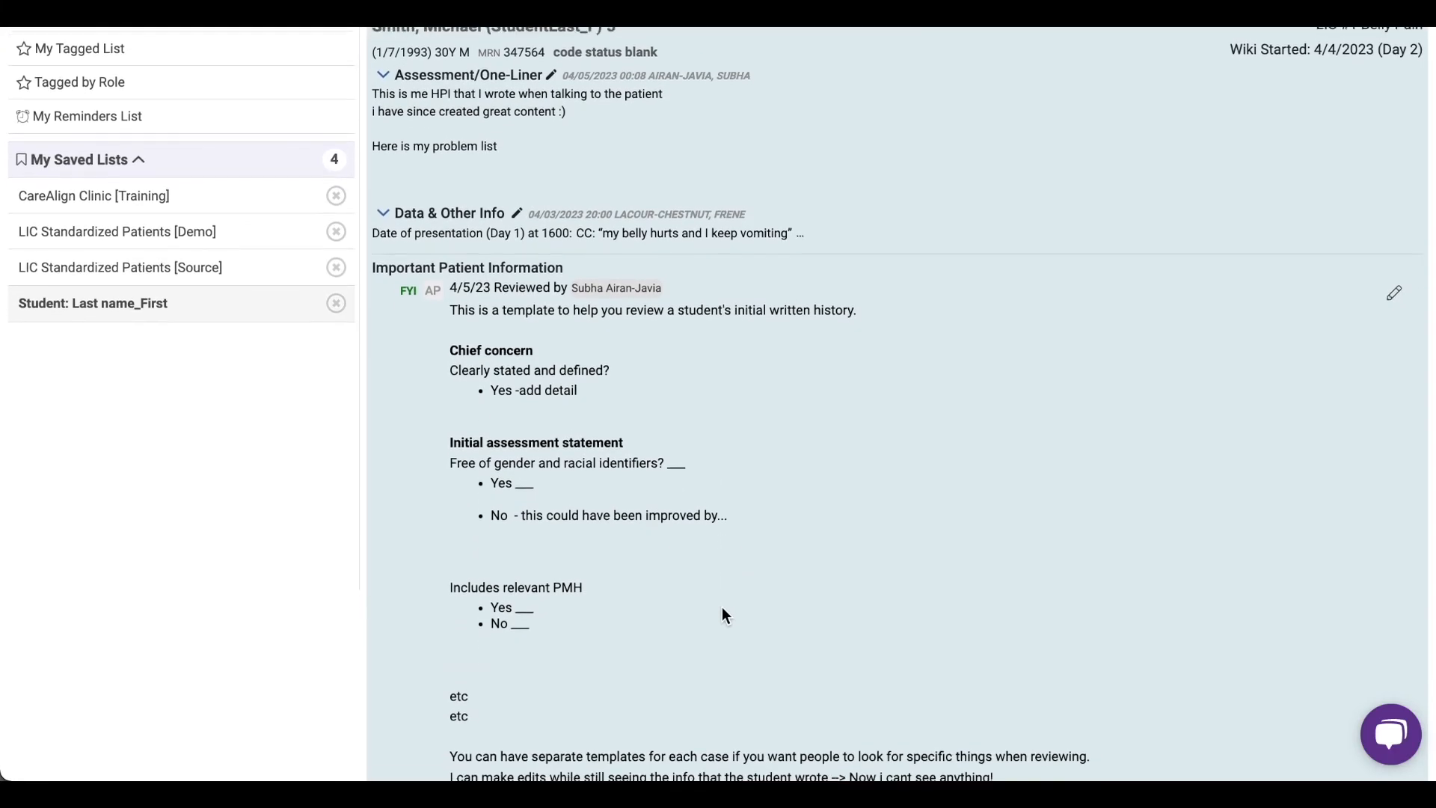
- Edit the feedback note within the worklist, insert two blank lines below the "Reviewed by" line, and save it
{"action": "left_click", "coordinate": [514, 354]}
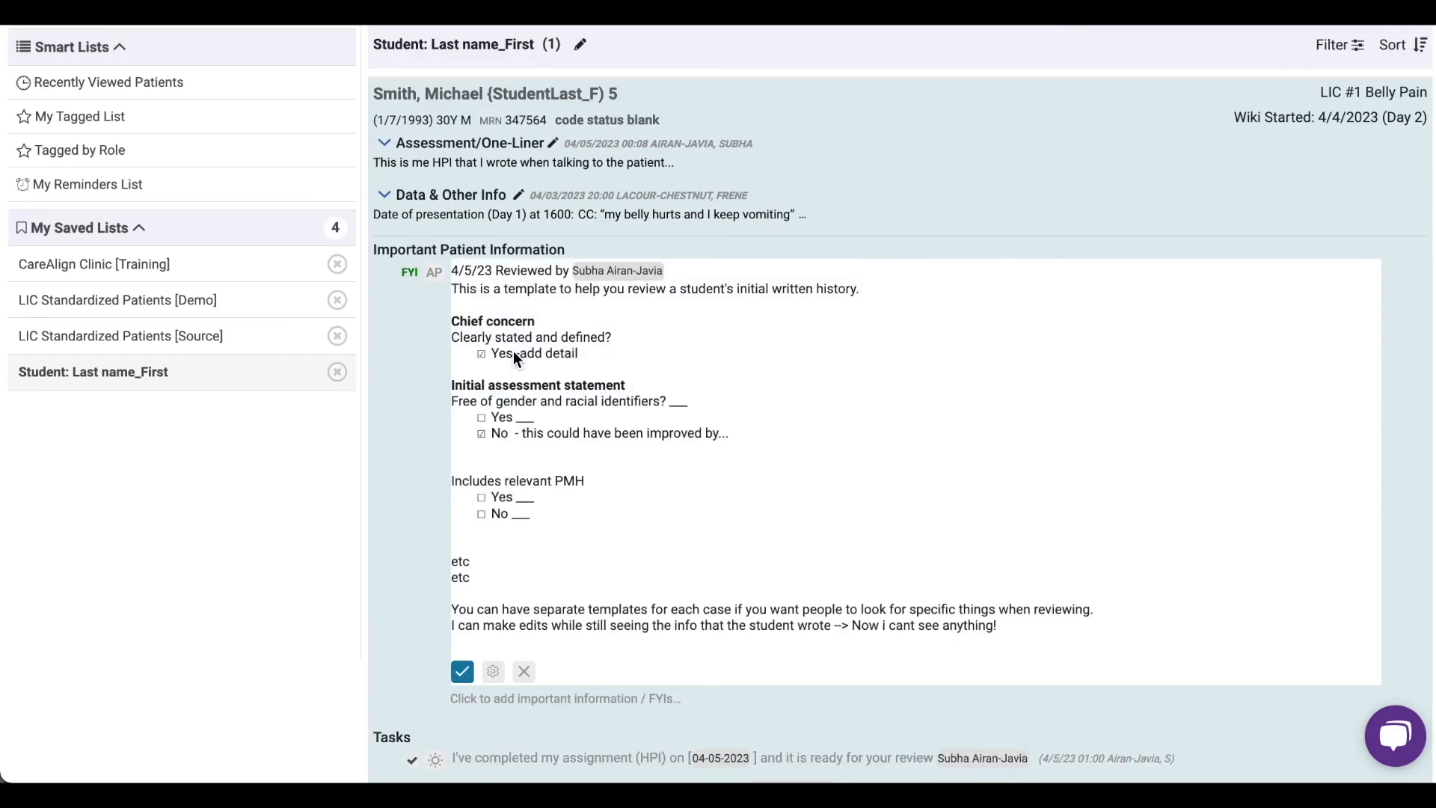
{"action": "left_click", "coordinate": [710, 270]}
{"action": "key", "text": "Return"}
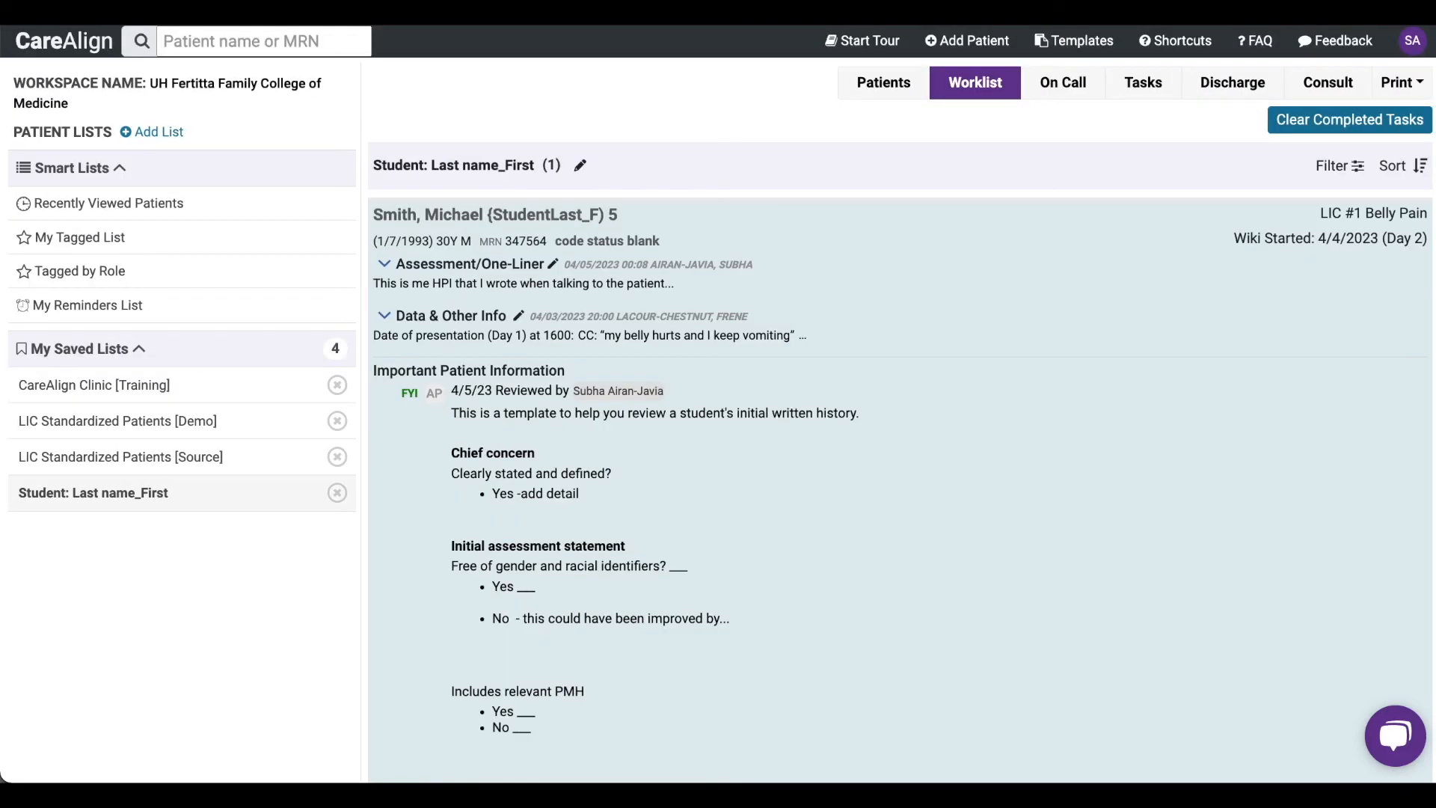
{"action": "left_click", "coordinate": [502, 410]}
{"action": "scroll", "coordinate": [503, 408], "scroll_direction": "down", "scroll_amount": 1}
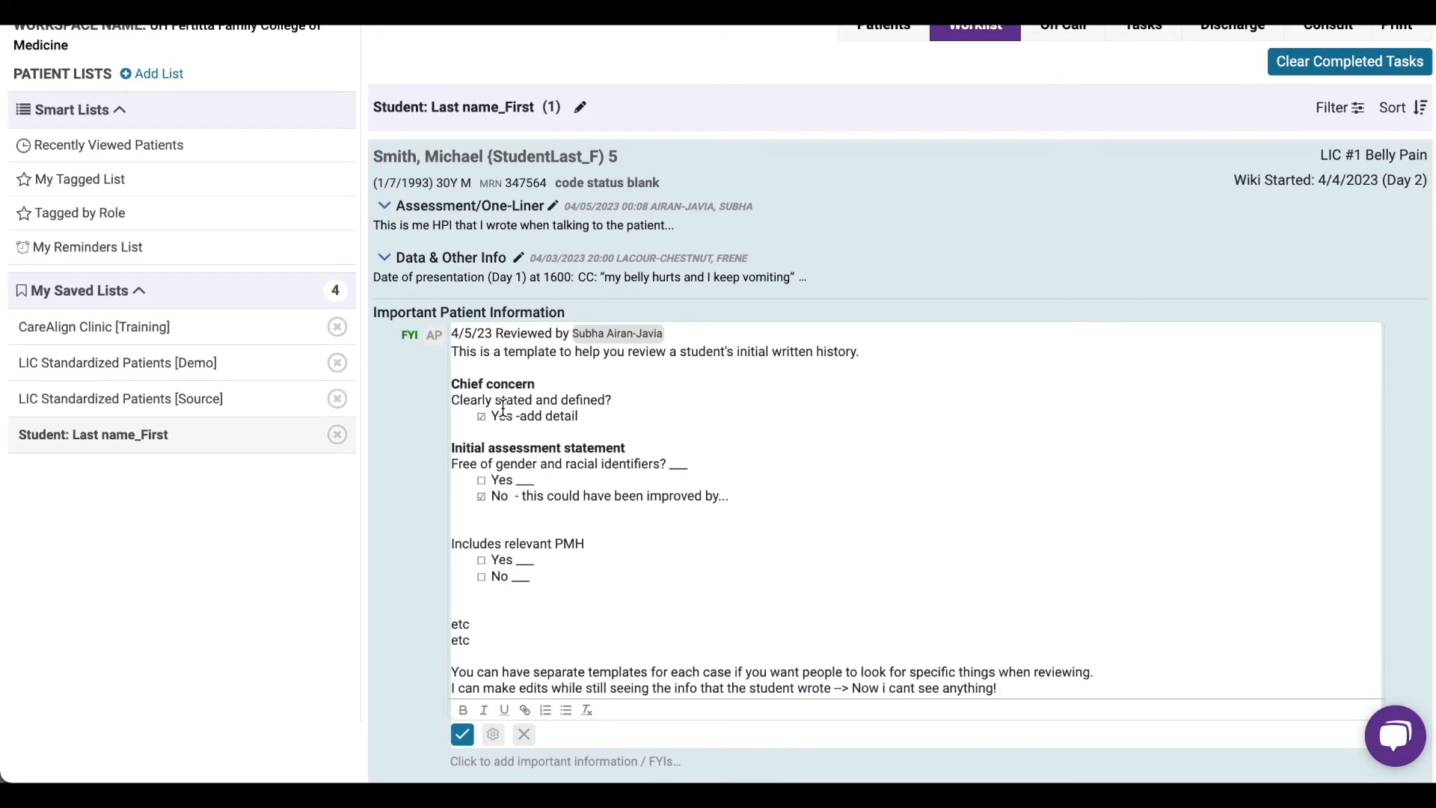
{"action": "left_click", "coordinate": [678, 334]}
{"action": "key", "text": "Return"}
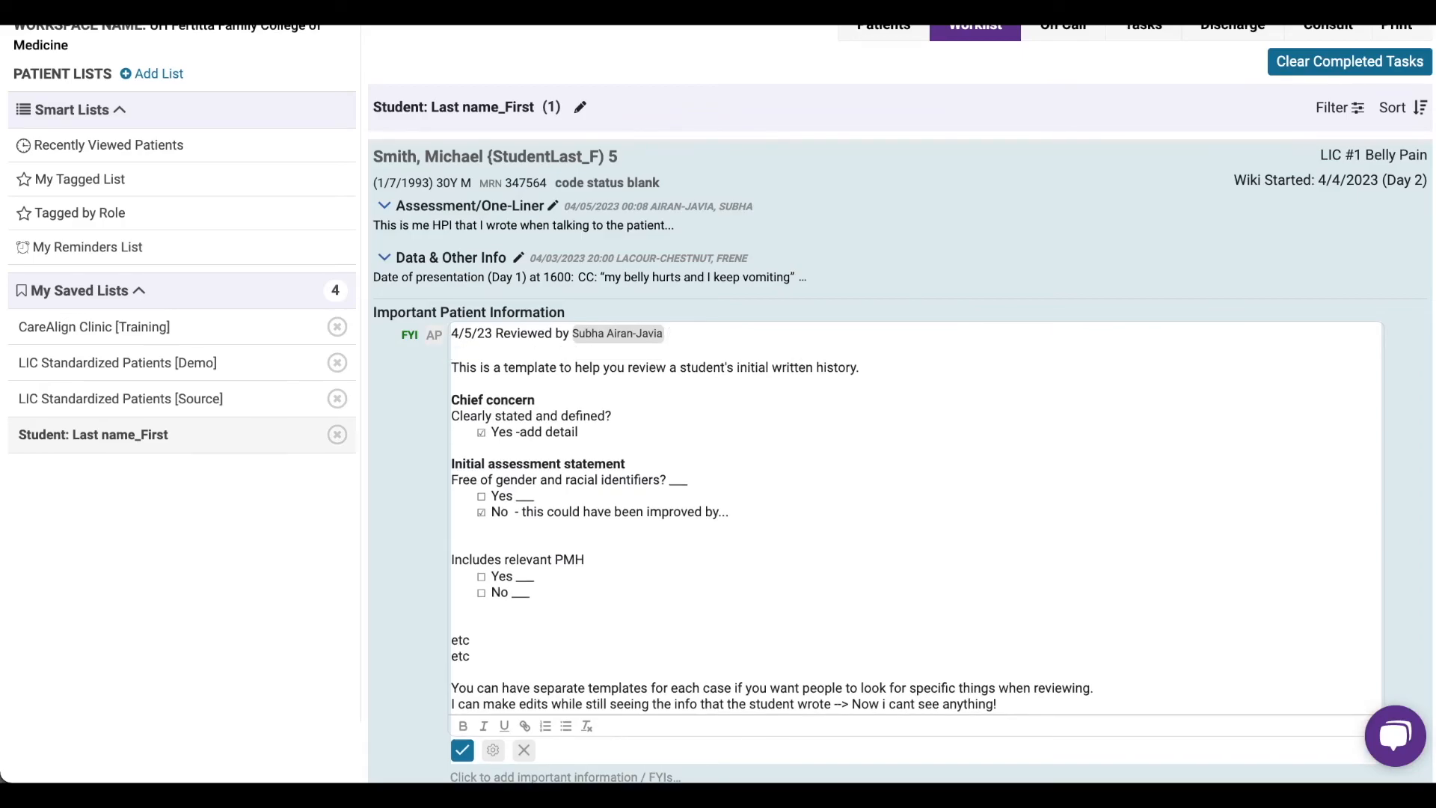
{"action": "key", "text": "Return"}
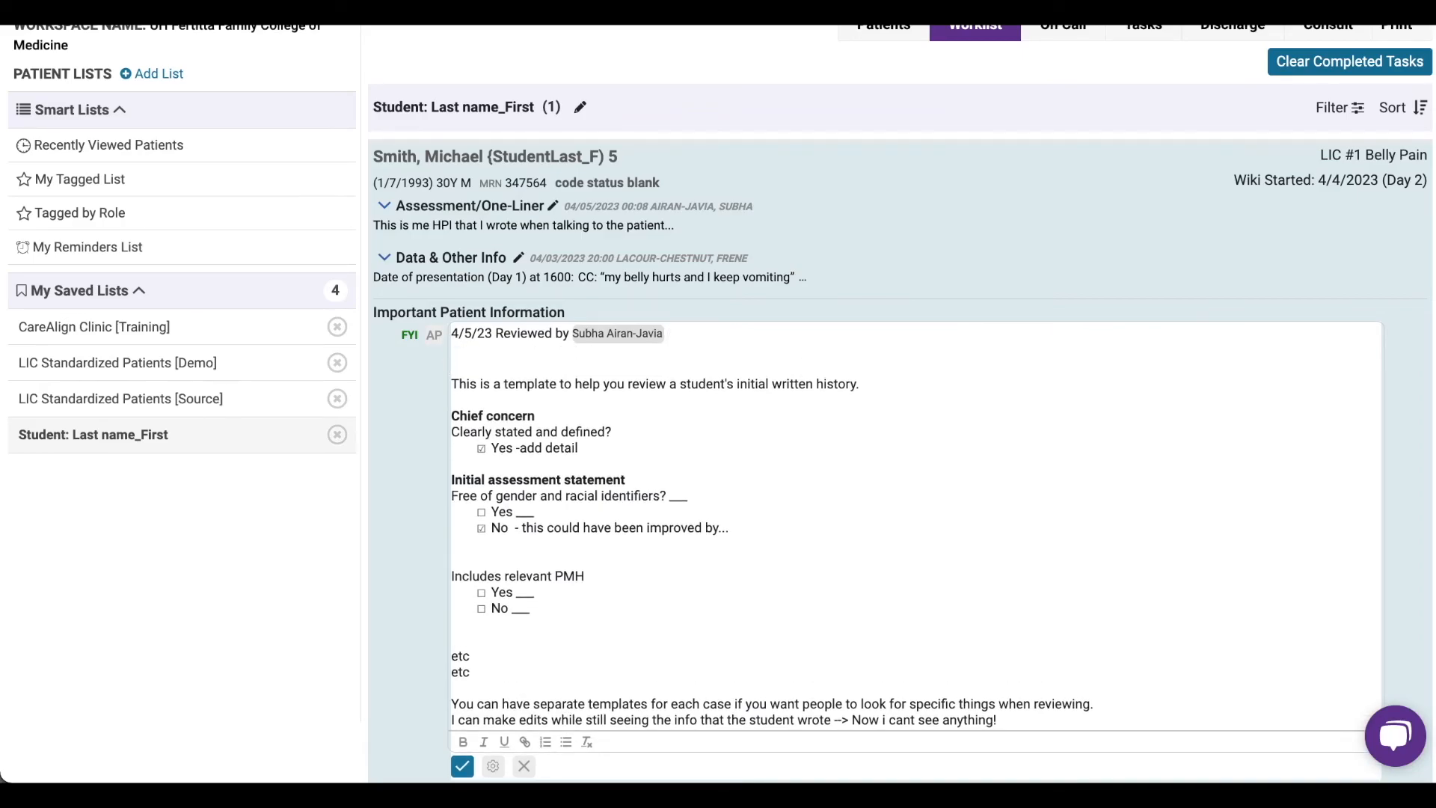
{"action": "key", "text": "ctrl+Return"}
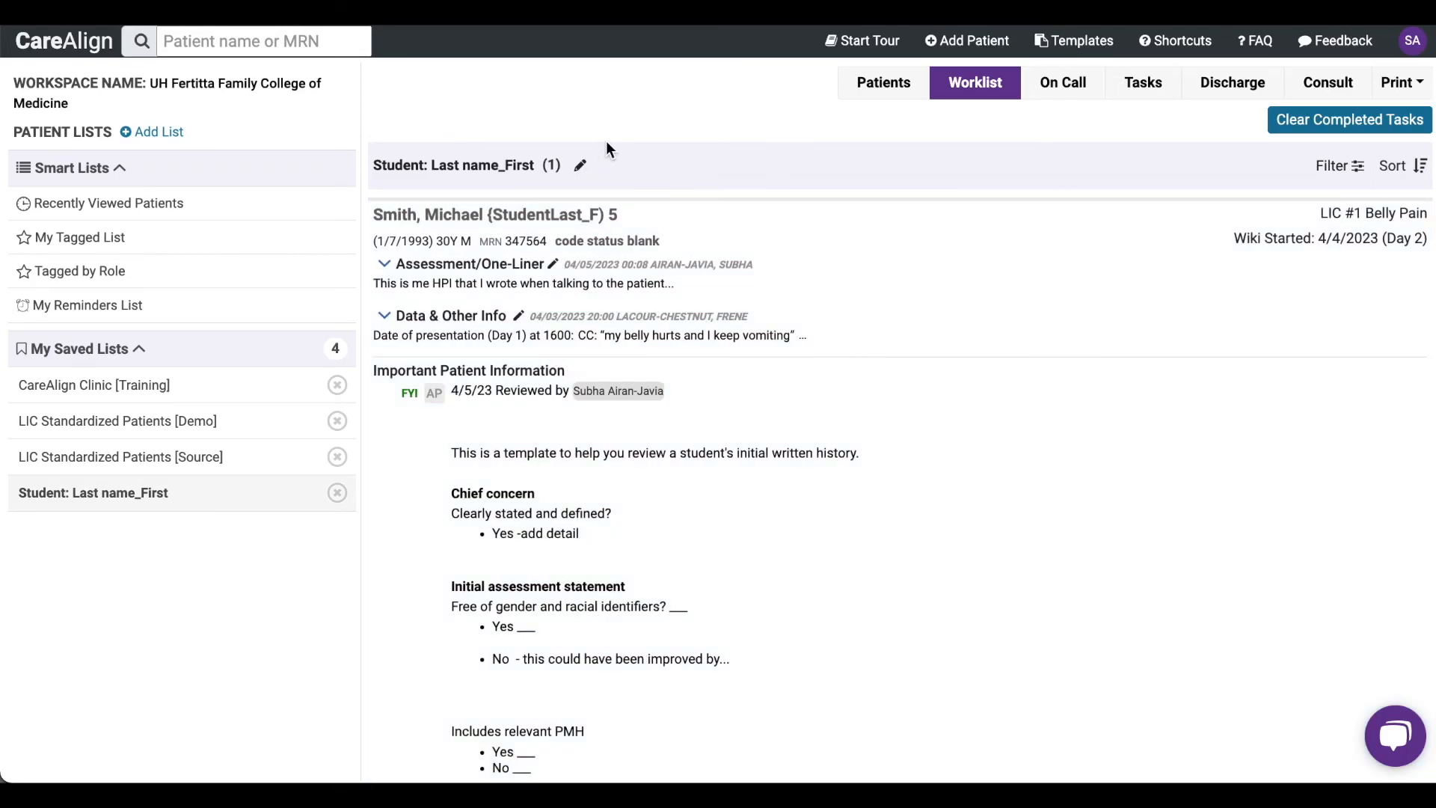
- Mark the completed-HPI review task as done and start a new task from the meded-feedback template
{"action": "scroll", "coordinate": [658, 311], "scroll_direction": "down", "scroll_amount": 4}
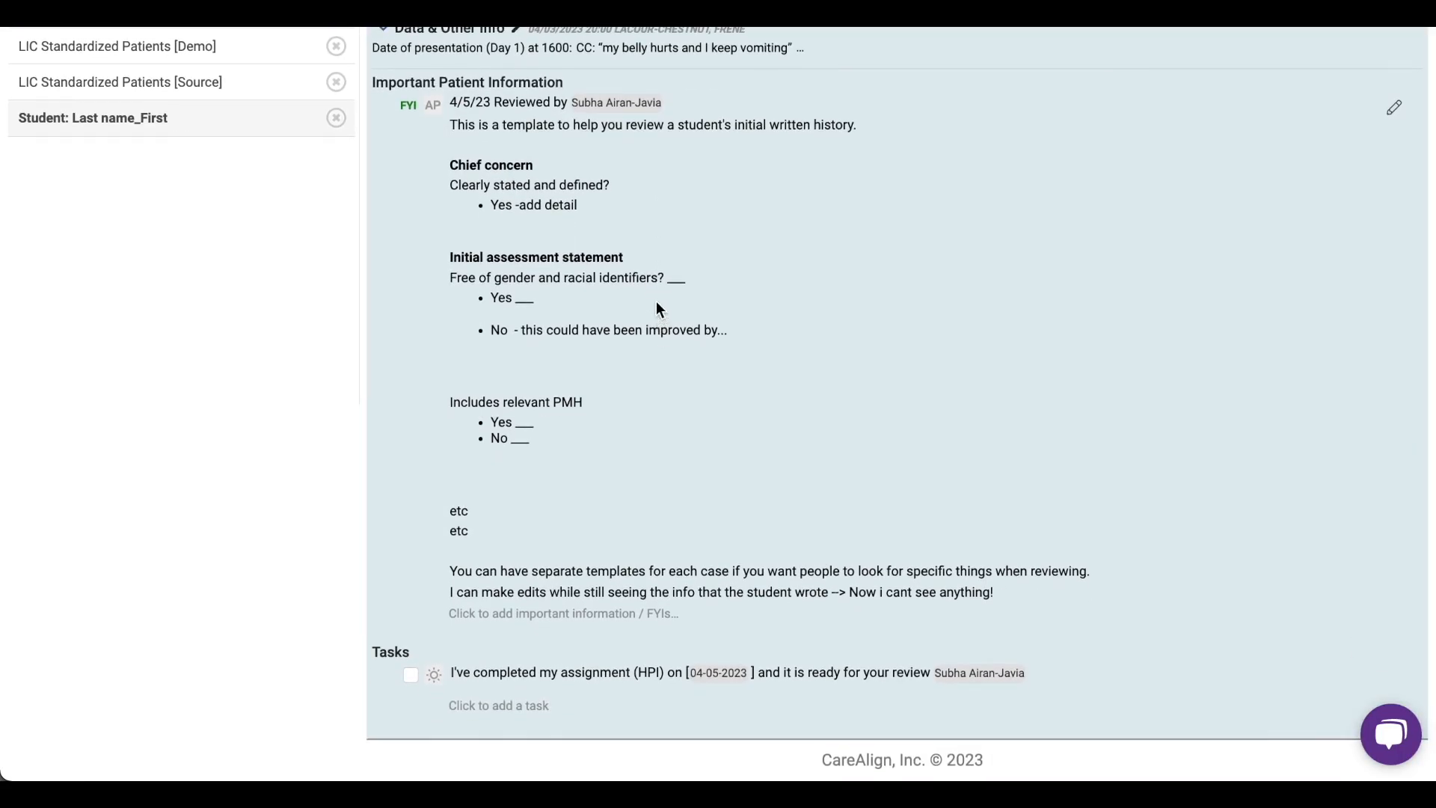
{"action": "left_click", "coordinate": [409, 677]}
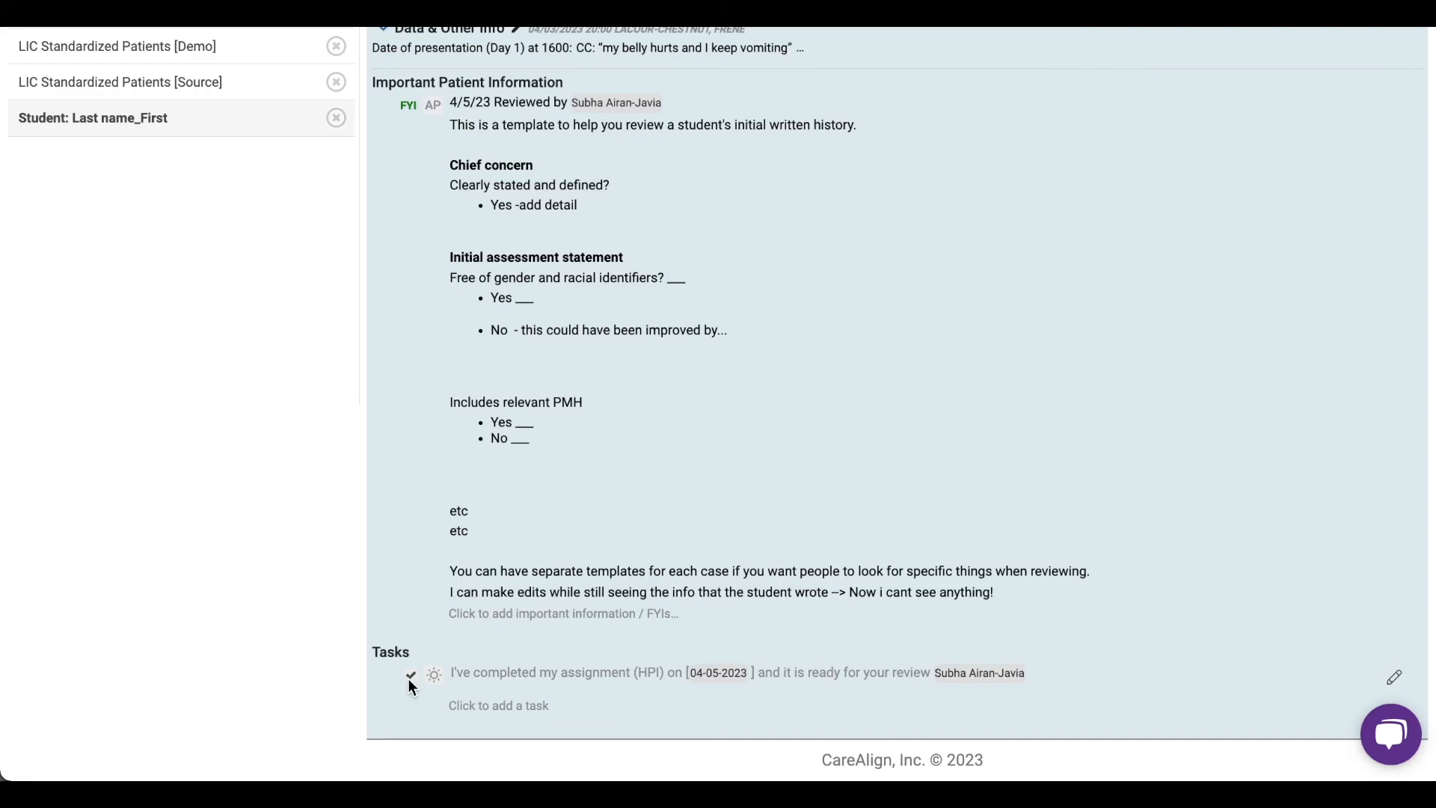
{"action": "left_click", "coordinate": [476, 706]}
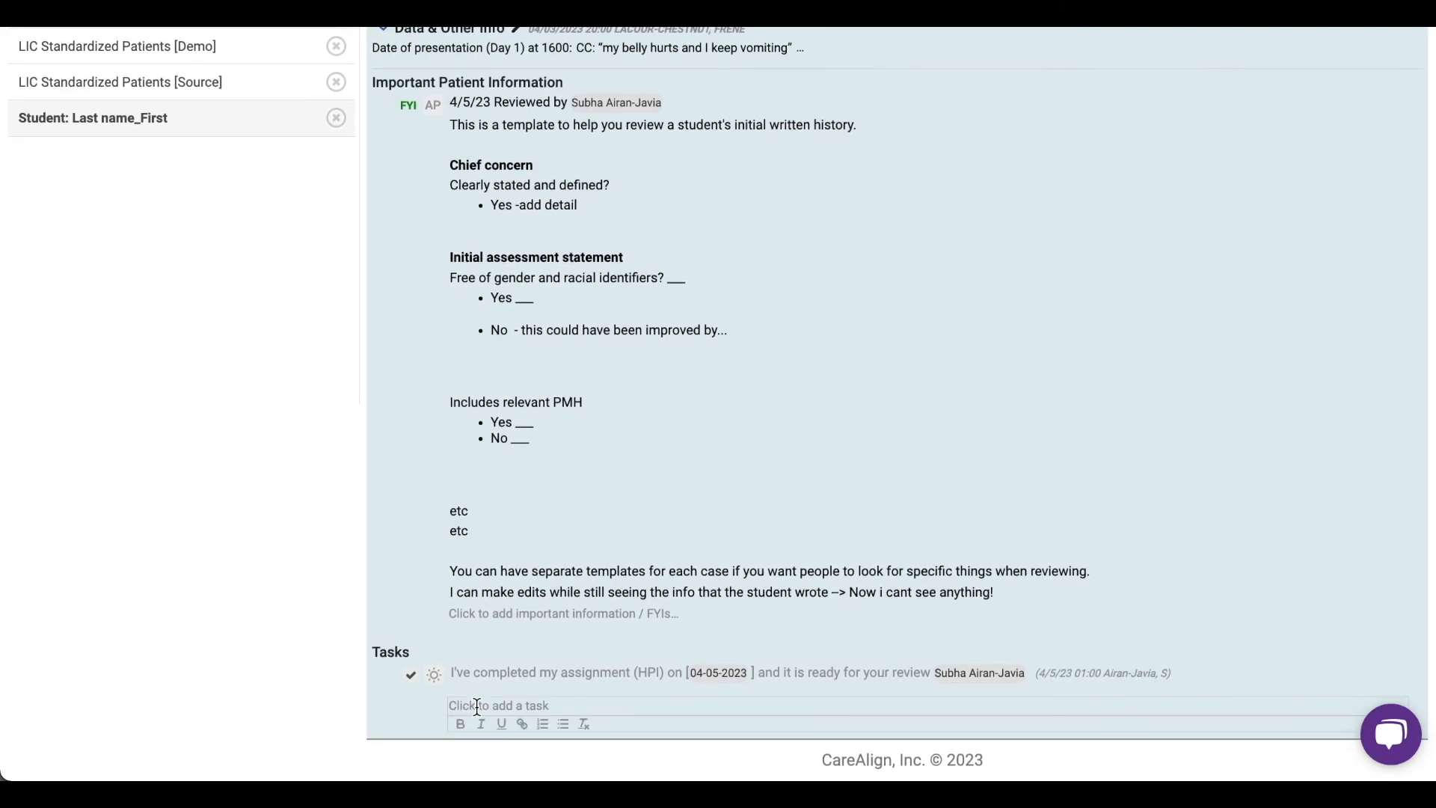
{"action": "type", "text": ".meded-fe"}
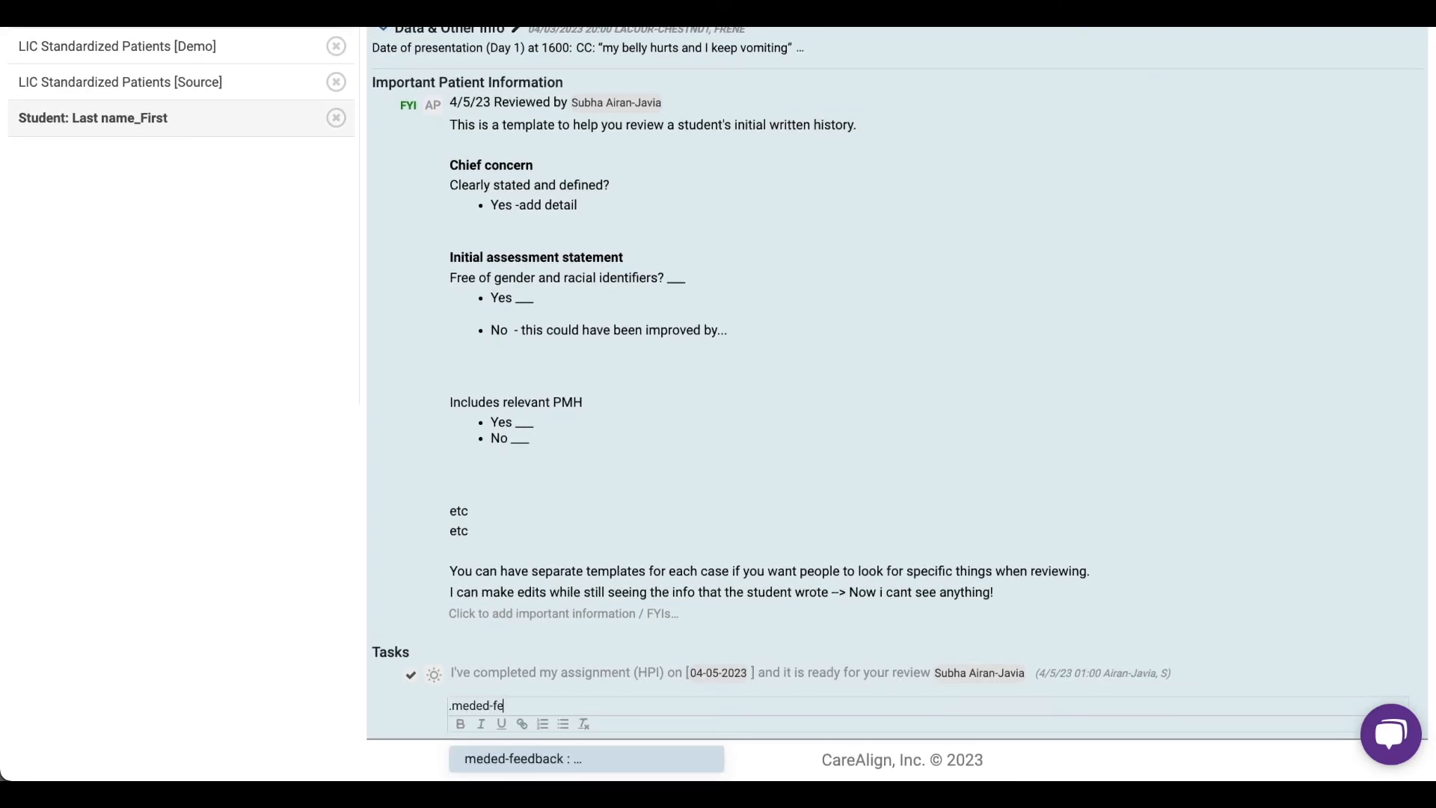
{"action": "key", "text": "Return"}
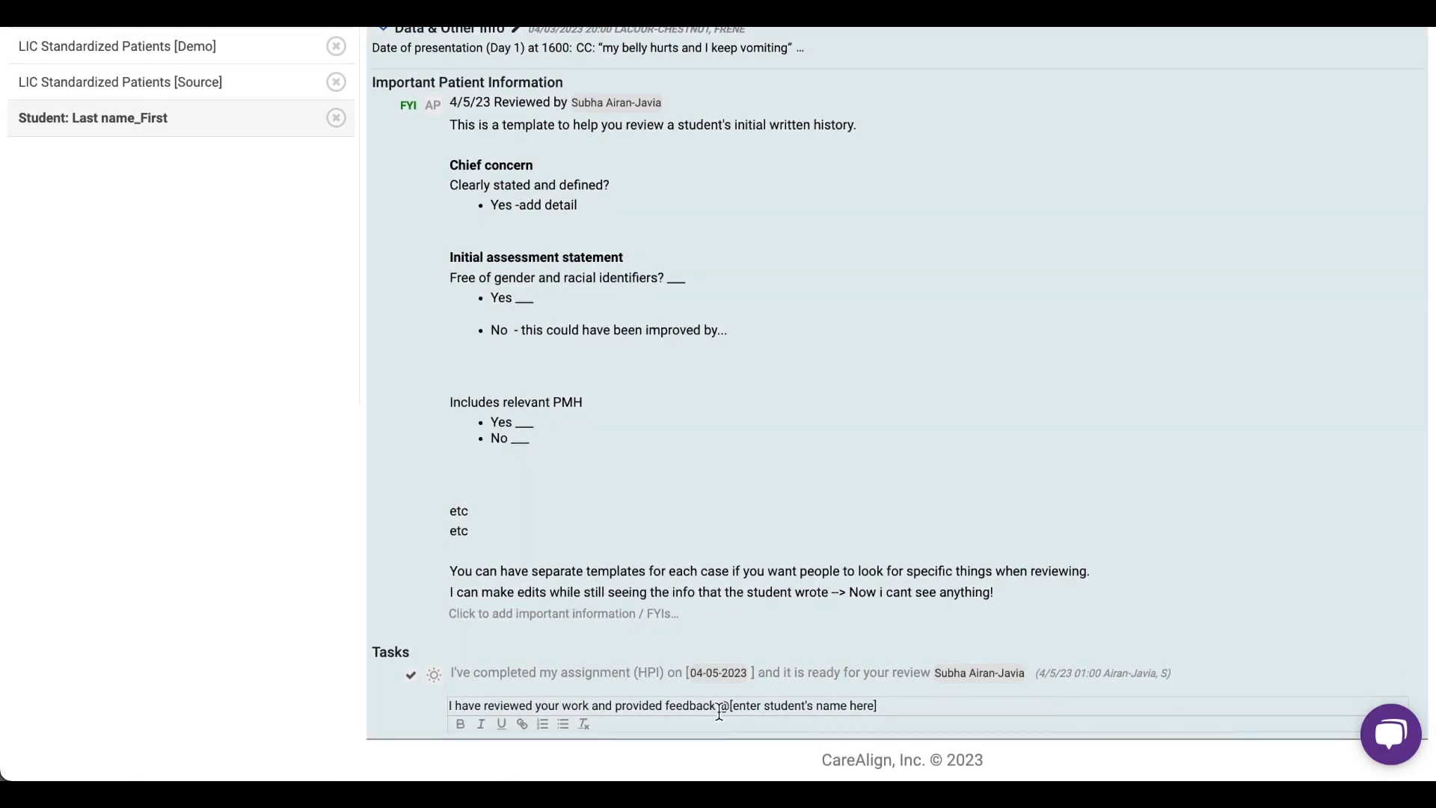
- Replace the student's name placeholder in the new feedback task with a tag for the student and save the task
{"action": "left_click", "coordinate": [732, 707]}
{"action": "left_click_drag", "start_coordinate": [732, 708], "coordinate": [876, 707]}
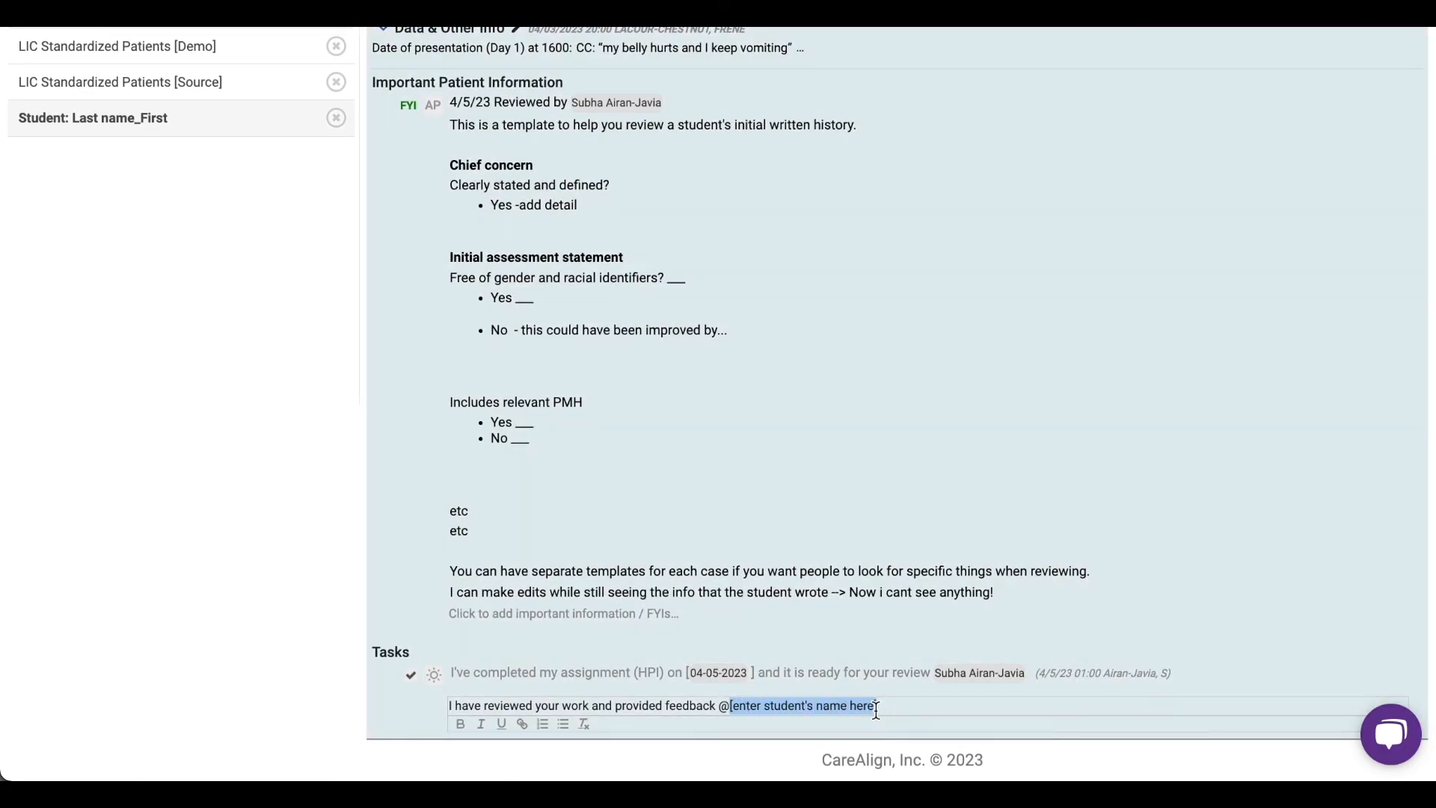
{"action": "type", "text": "max"}
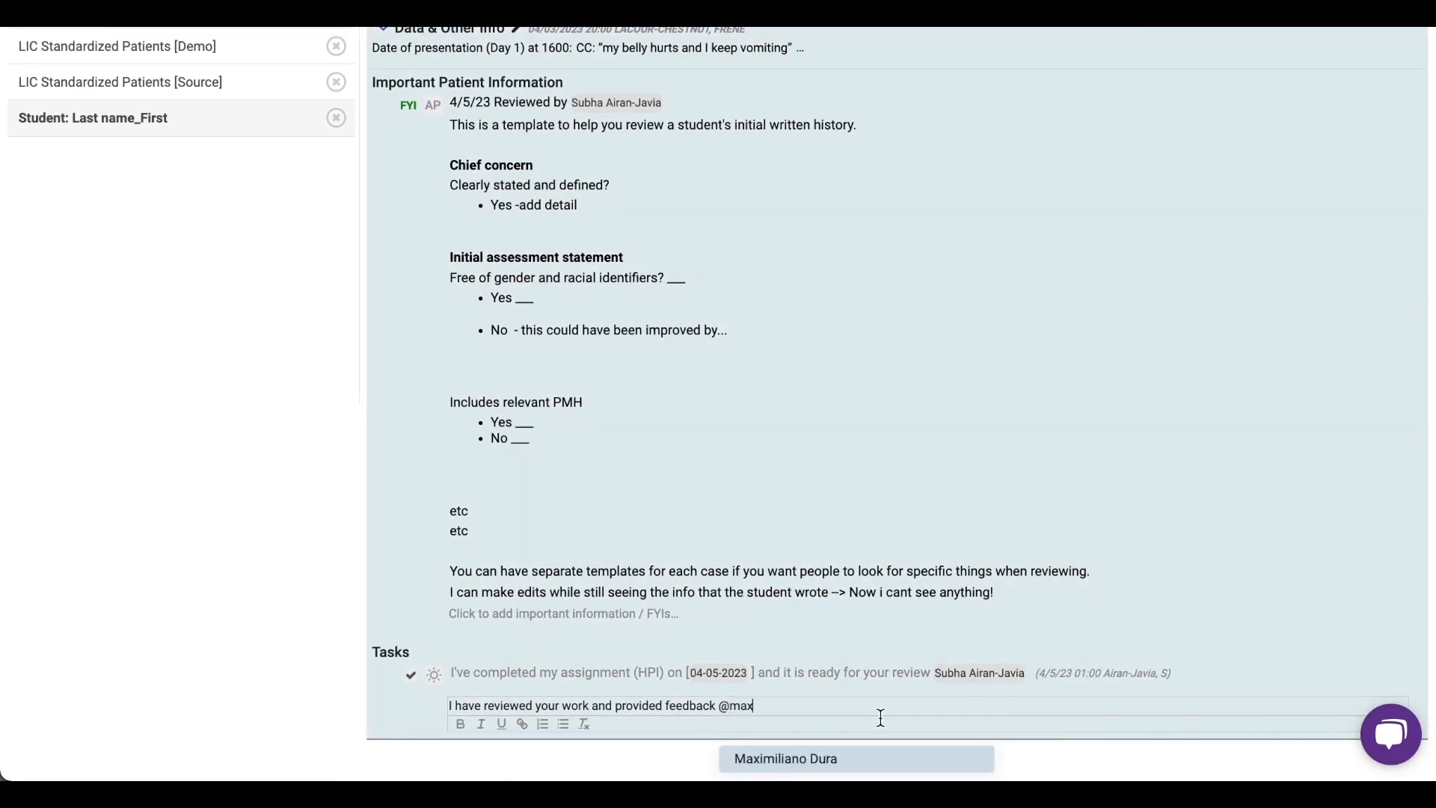
{"action": "left_click", "coordinate": [927, 755]}
{"action": "key", "text": "Return"}
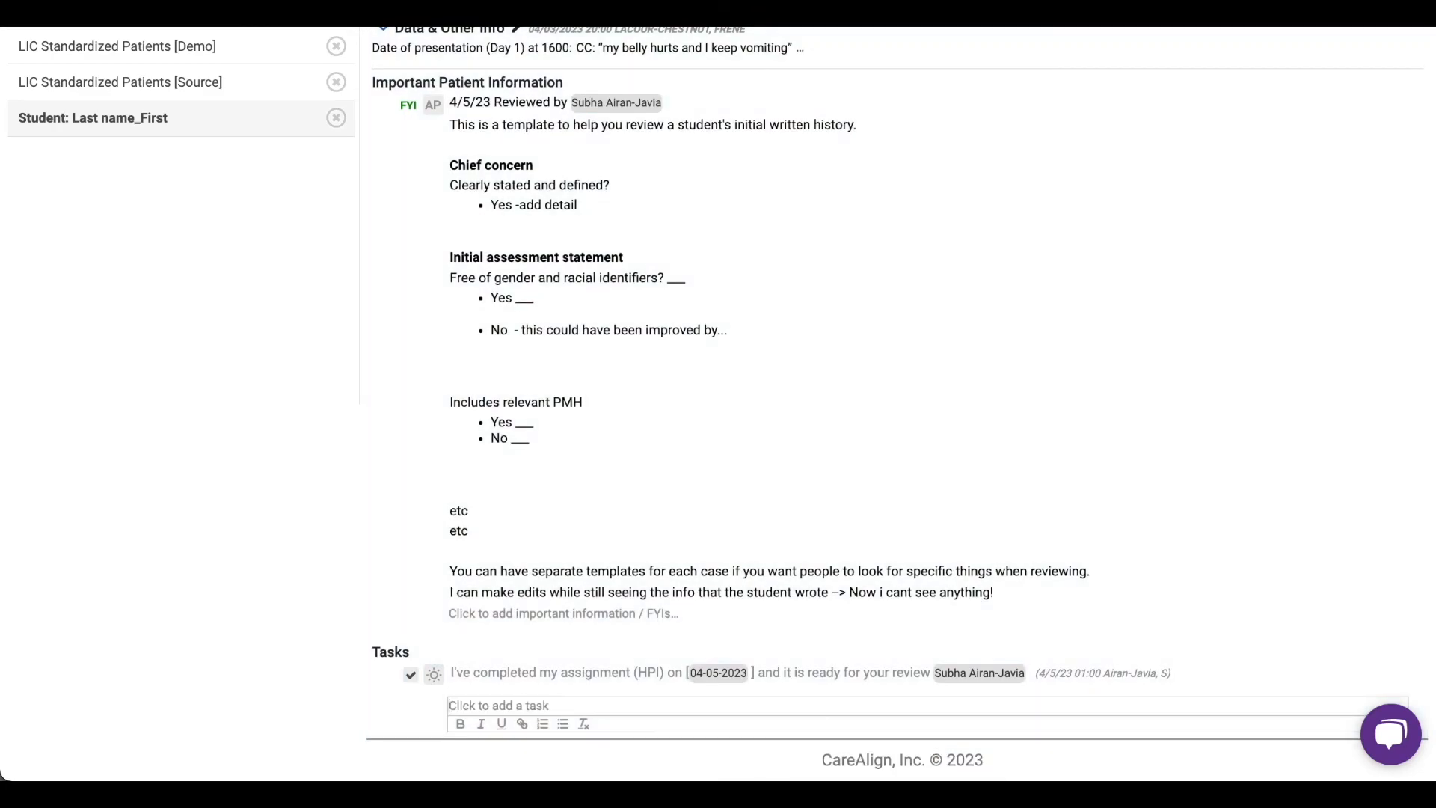
{"action": "left_click", "coordinate": [799, 680]}
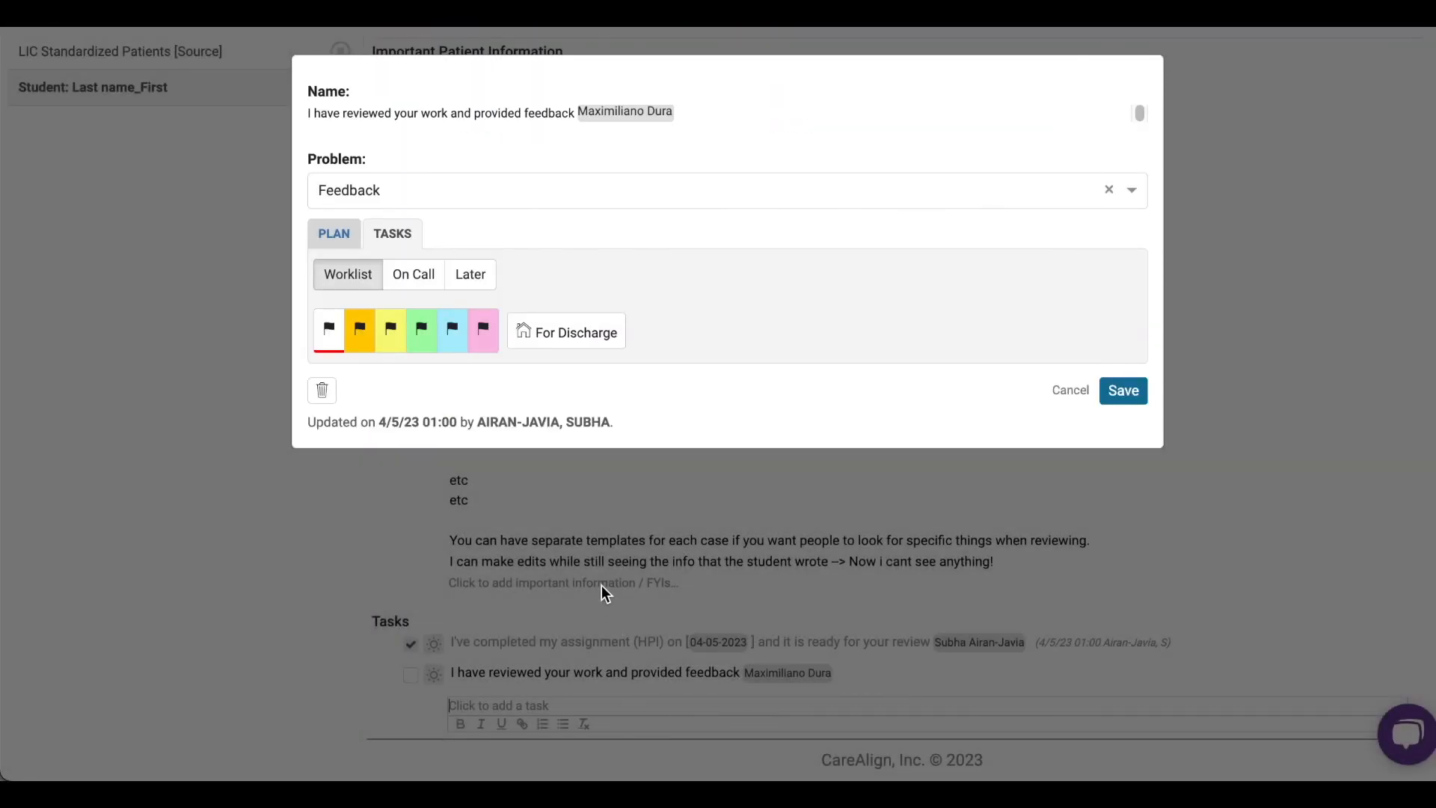
{"action": "key", "text": "Escape"}
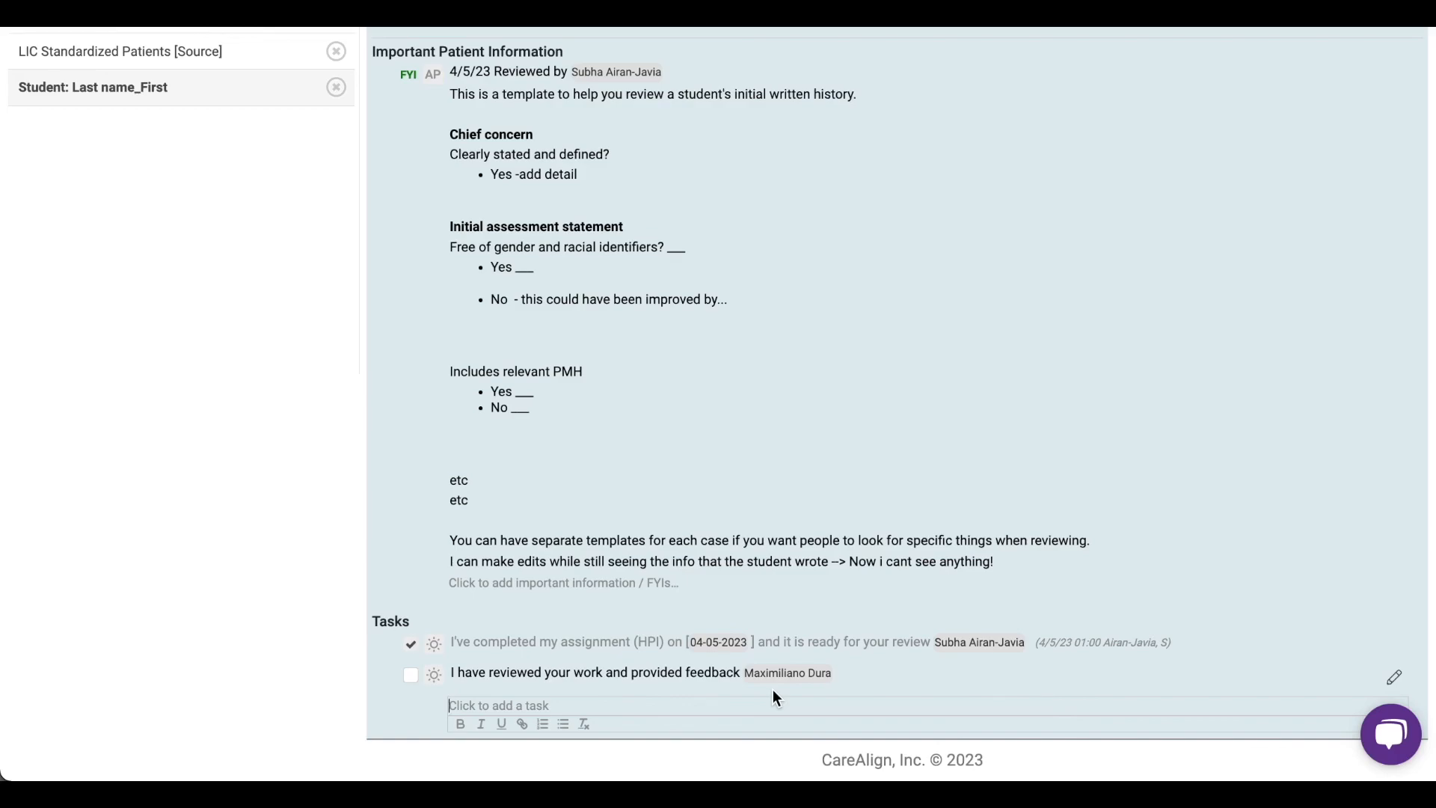
- Mark the "I have reviewed your work and provided feedback" task as done
{"action": "scroll", "coordinate": [773, 691], "scroll_direction": "up", "scroll_amount": 1}
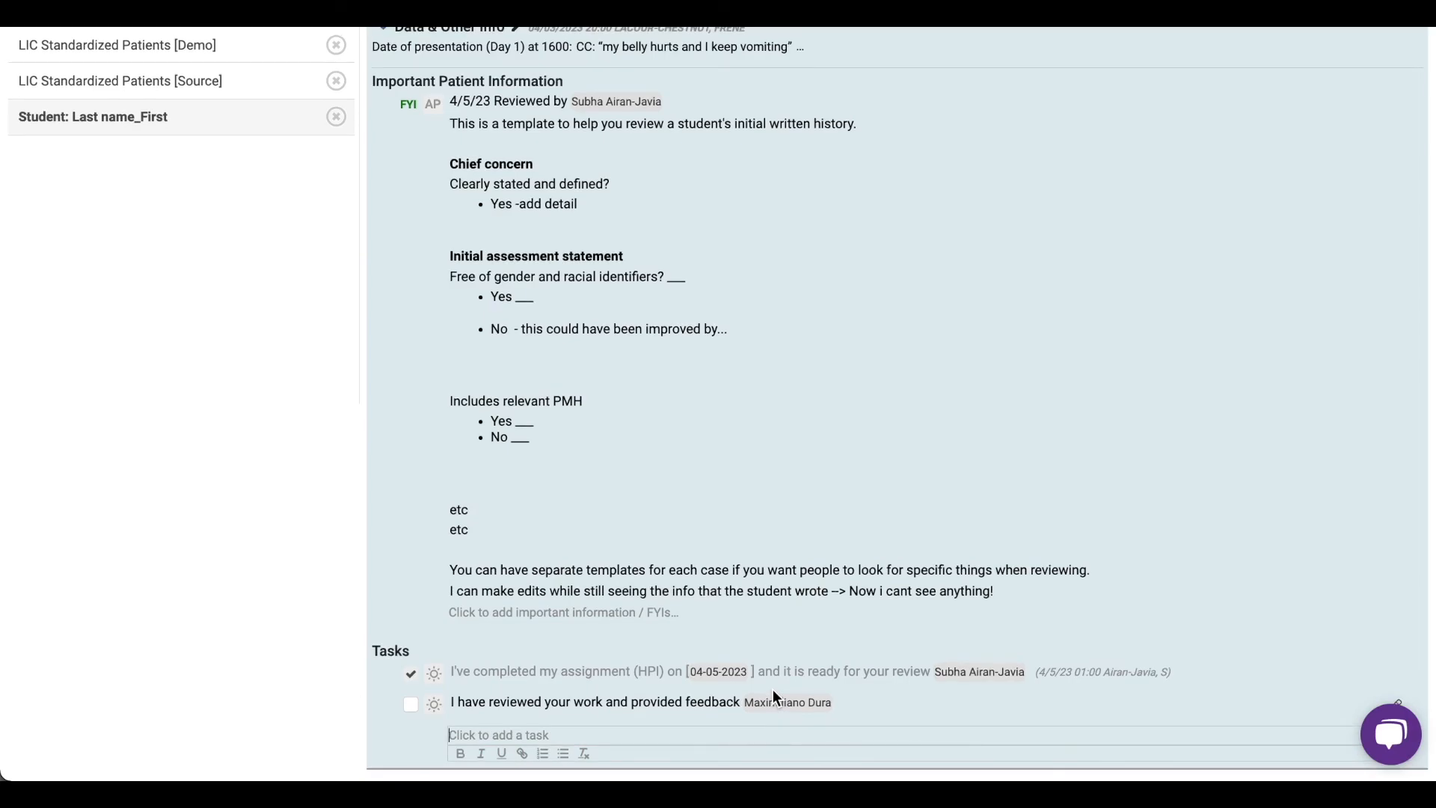
{"action": "left_click", "coordinate": [410, 704]}
{"action": "scroll", "coordinate": [509, 621], "scroll_direction": "up", "scroll_amount": 3}
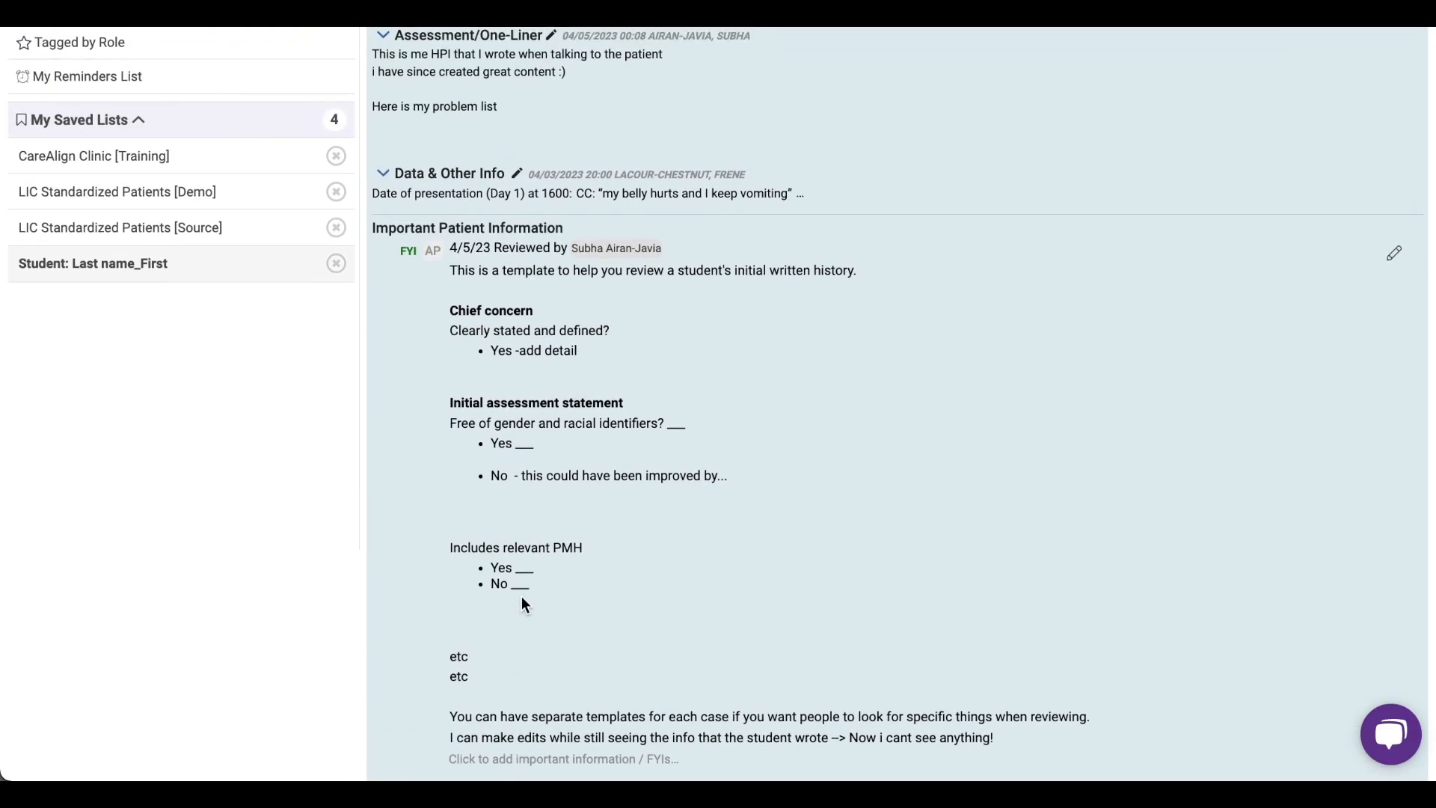
- In the feedback note's "Reviewed by" line, replace the reviewer's tag with their first name as plain text and save the note
{"action": "scroll", "coordinate": [582, 263], "scroll_direction": "up", "scroll_amount": 1}
{"action": "left_click", "coordinate": [540, 271]}
{"action": "key", "text": "BackSpace"}
{"action": "key", "text": "BackSpace"}
{"action": "type", "text": "hing!"}
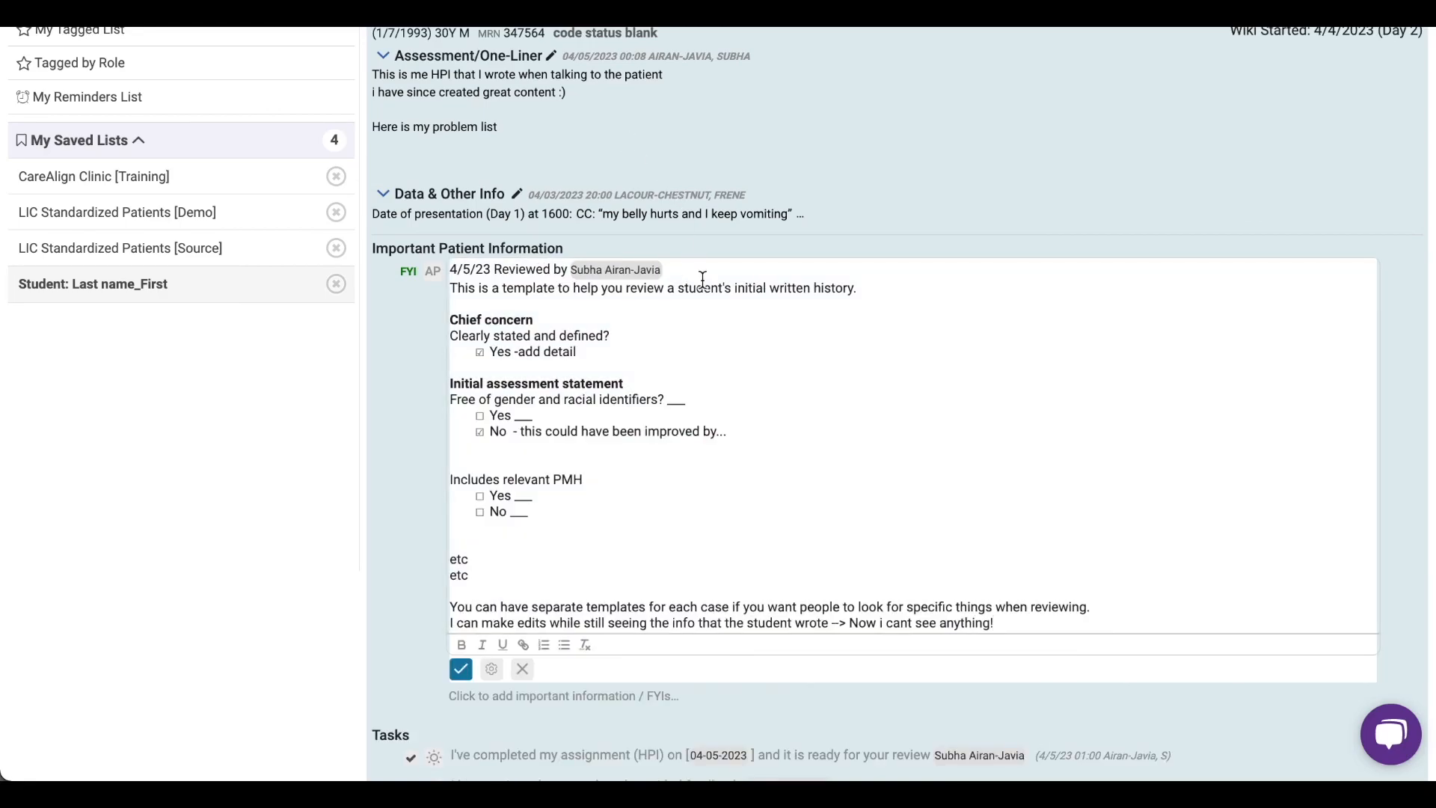
{"action": "key", "text": "BackSpace"}
{"action": "key", "text": "BackSpace"}
{"action": "type", "text": "Subha"}
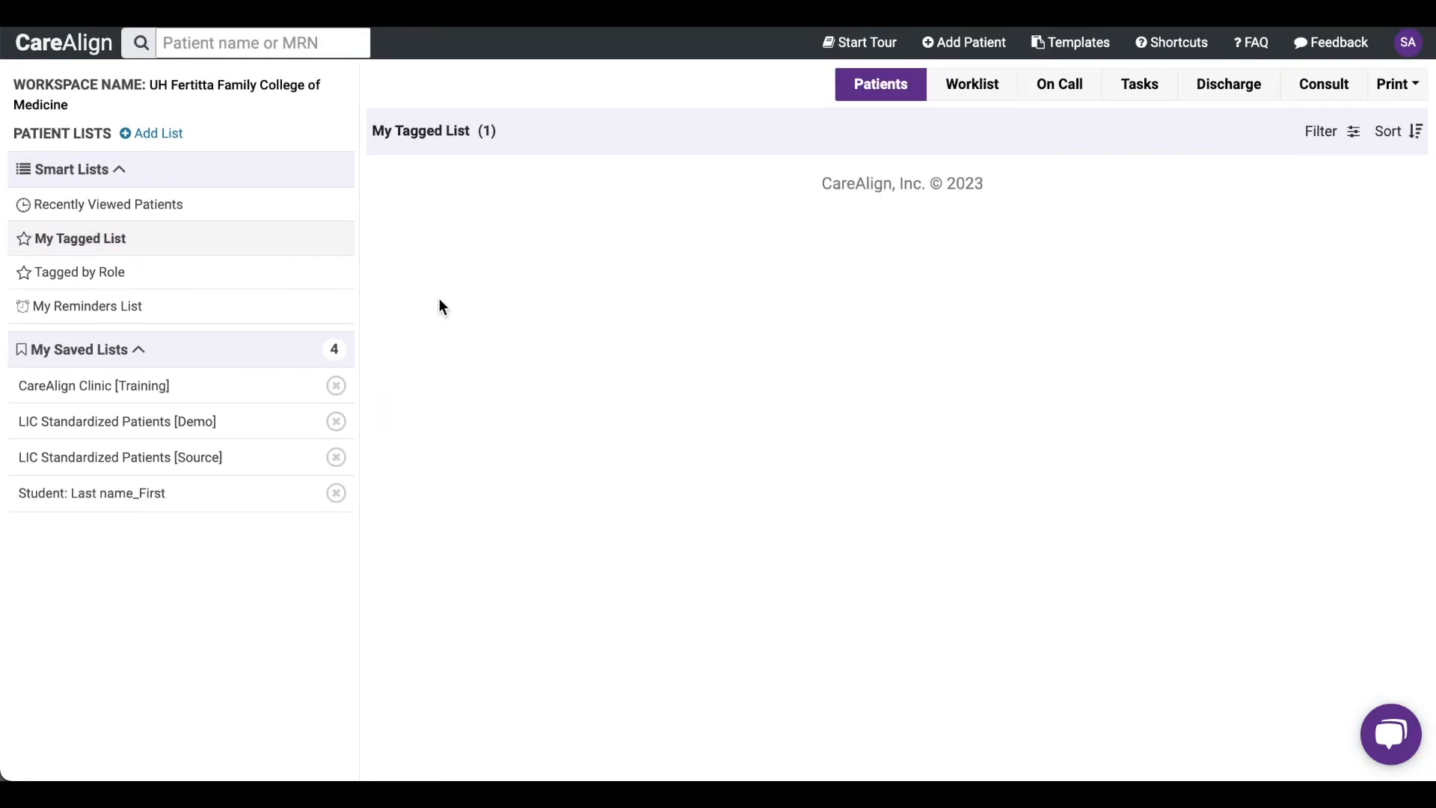
- Open My Tagged List and switch it from the Worklist view to the Patients view
{"action": "left_click", "coordinate": [953, 142]}
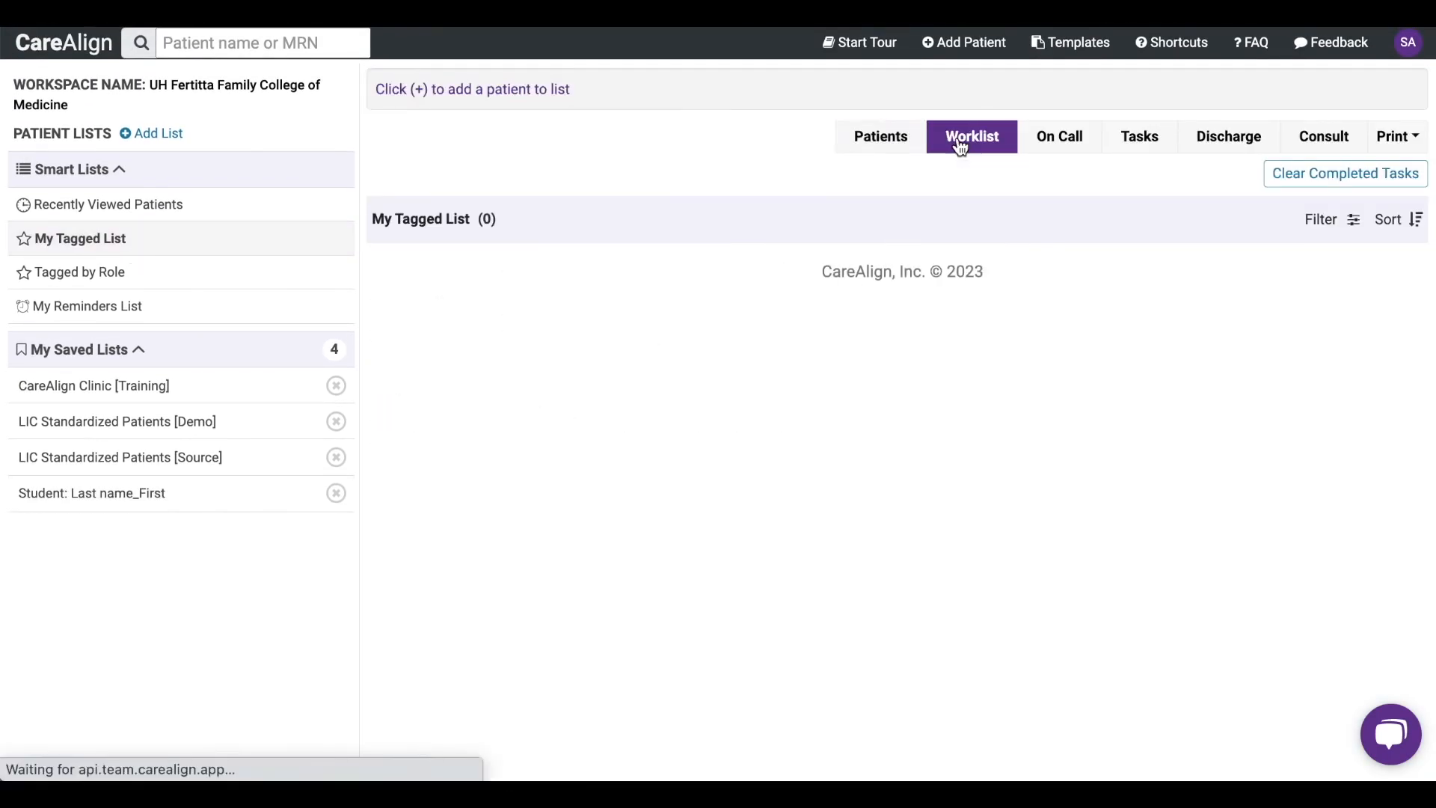
{"action": "left_click", "coordinate": [879, 142]}
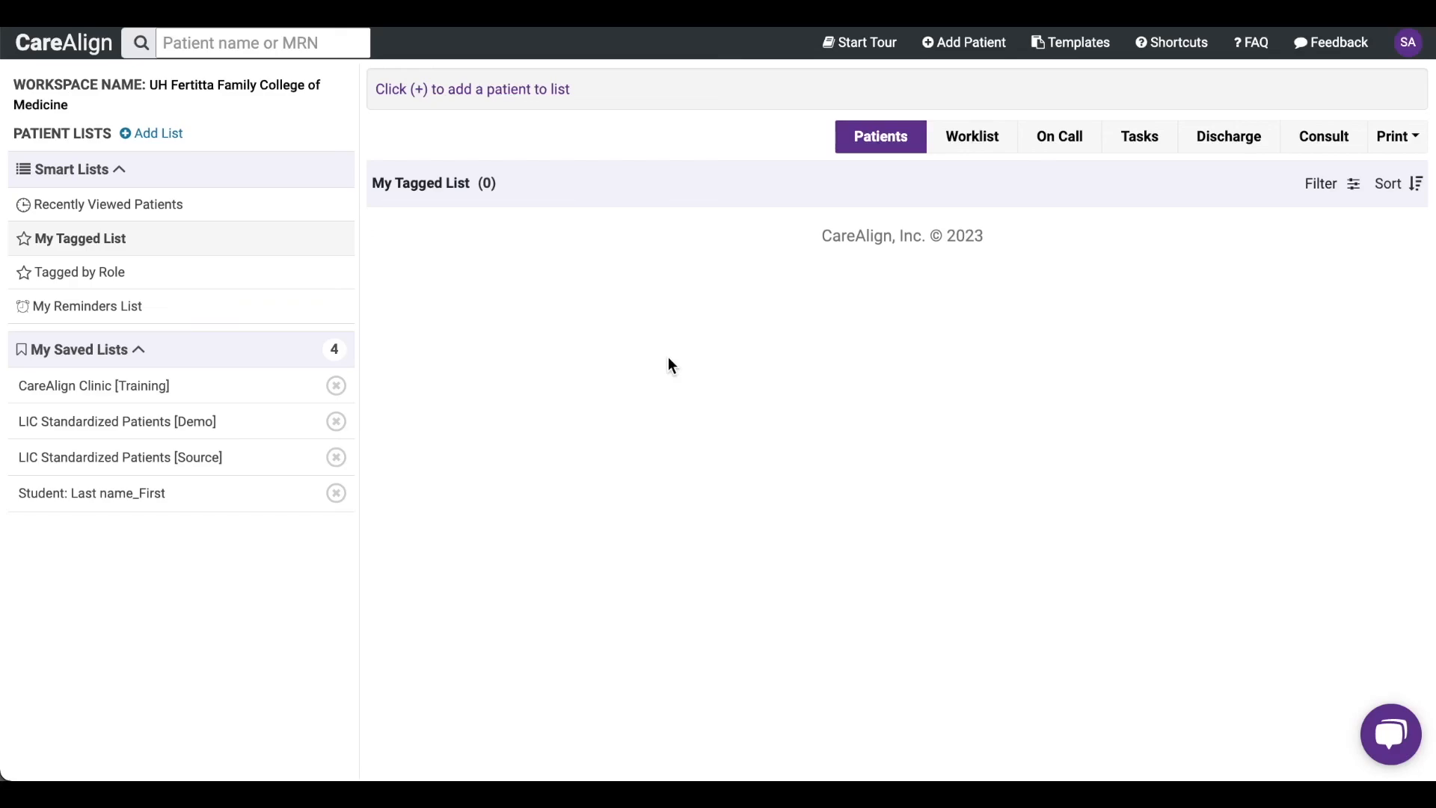